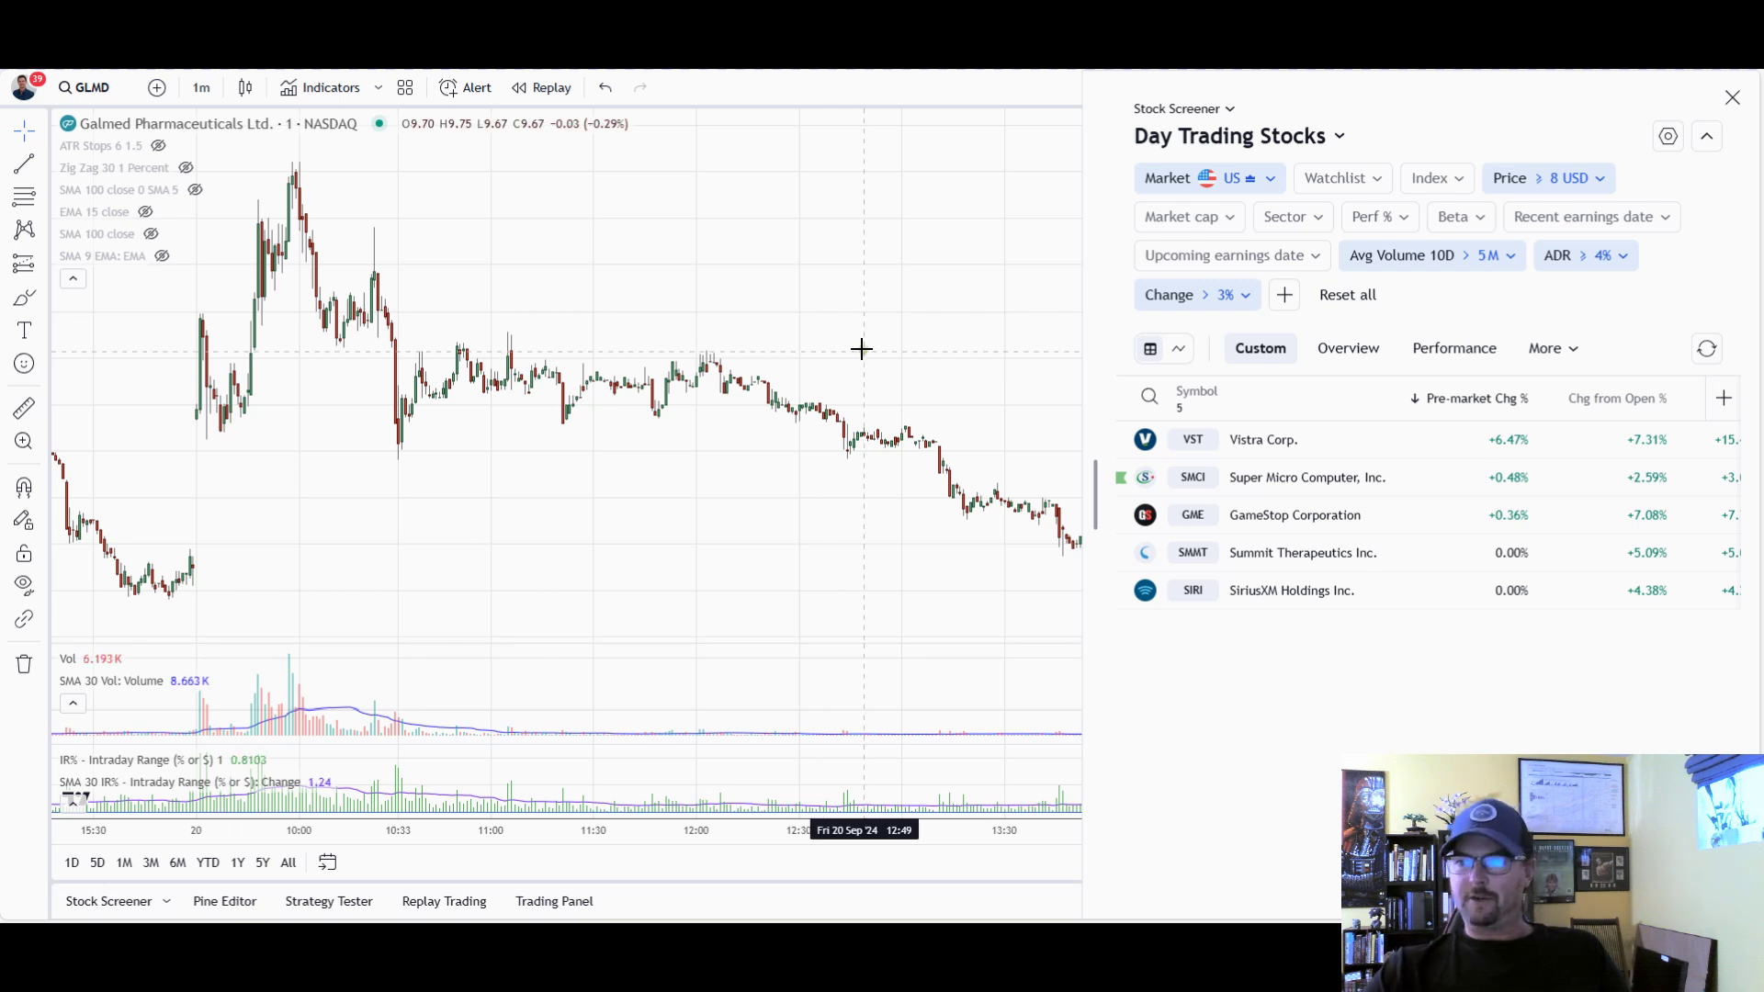
Widen the stock screener beside the chart and shift the GLMD chart back to show the previous day's session
drag(1086, 368, 809, 368)
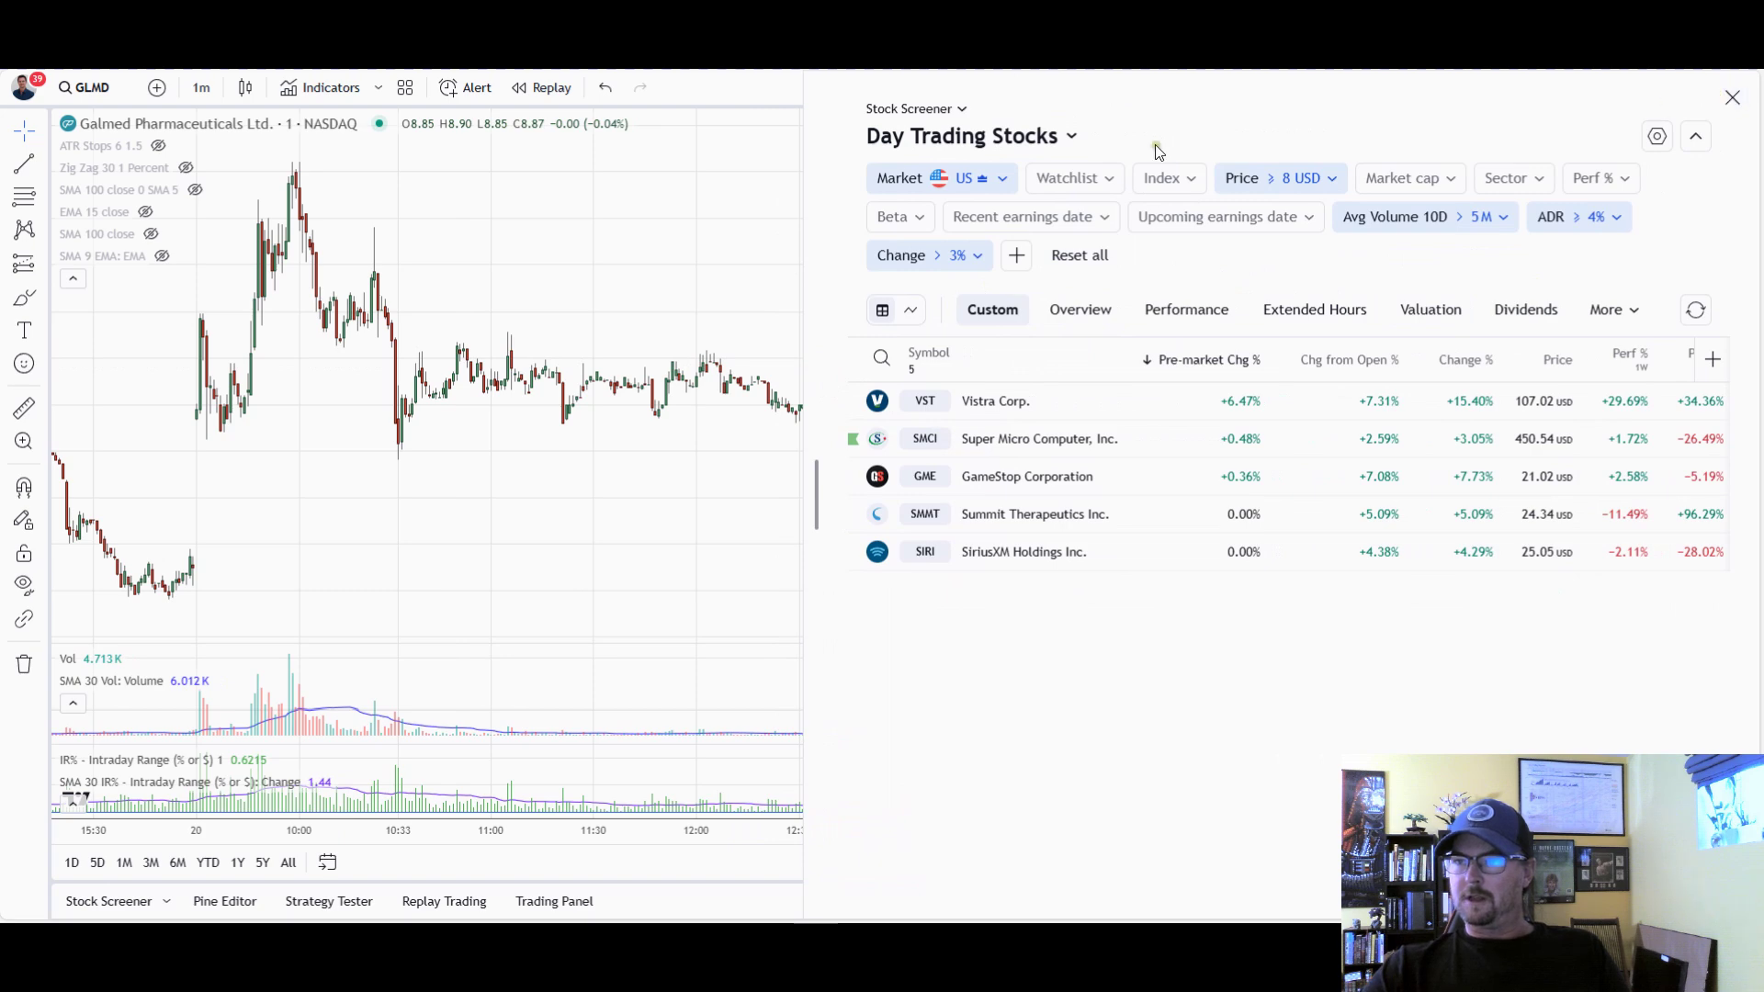
click(1731, 98)
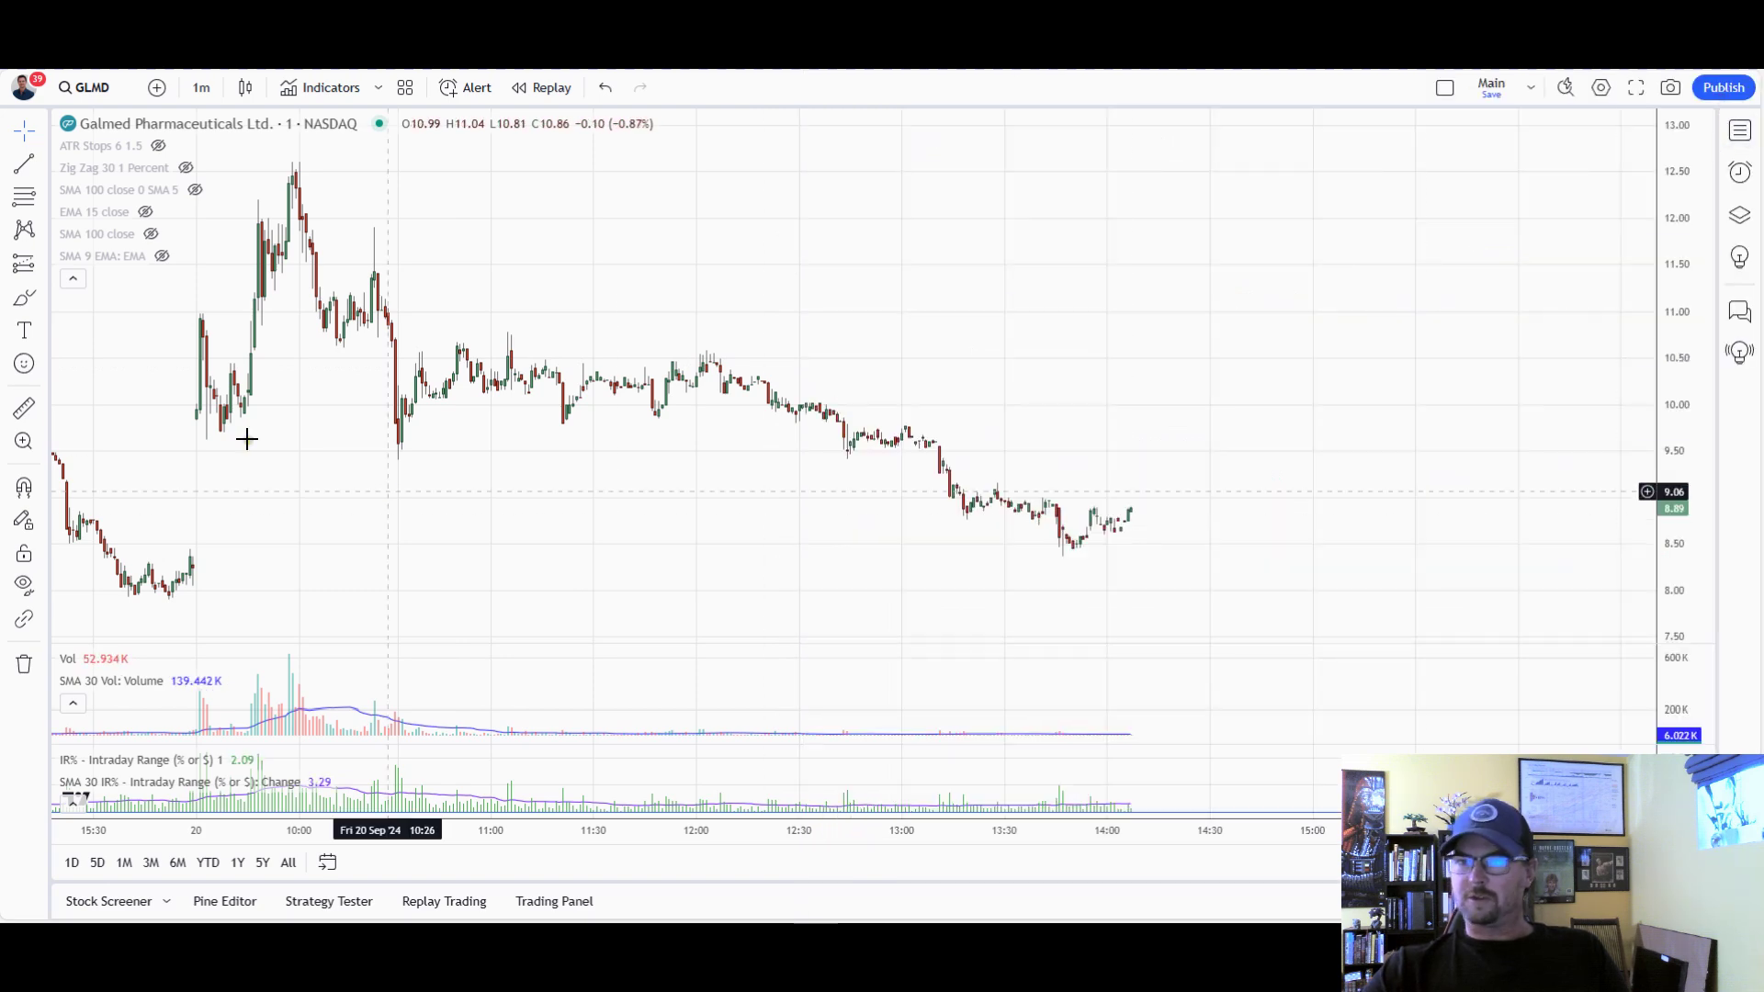
drag(473, 460, 846, 531)
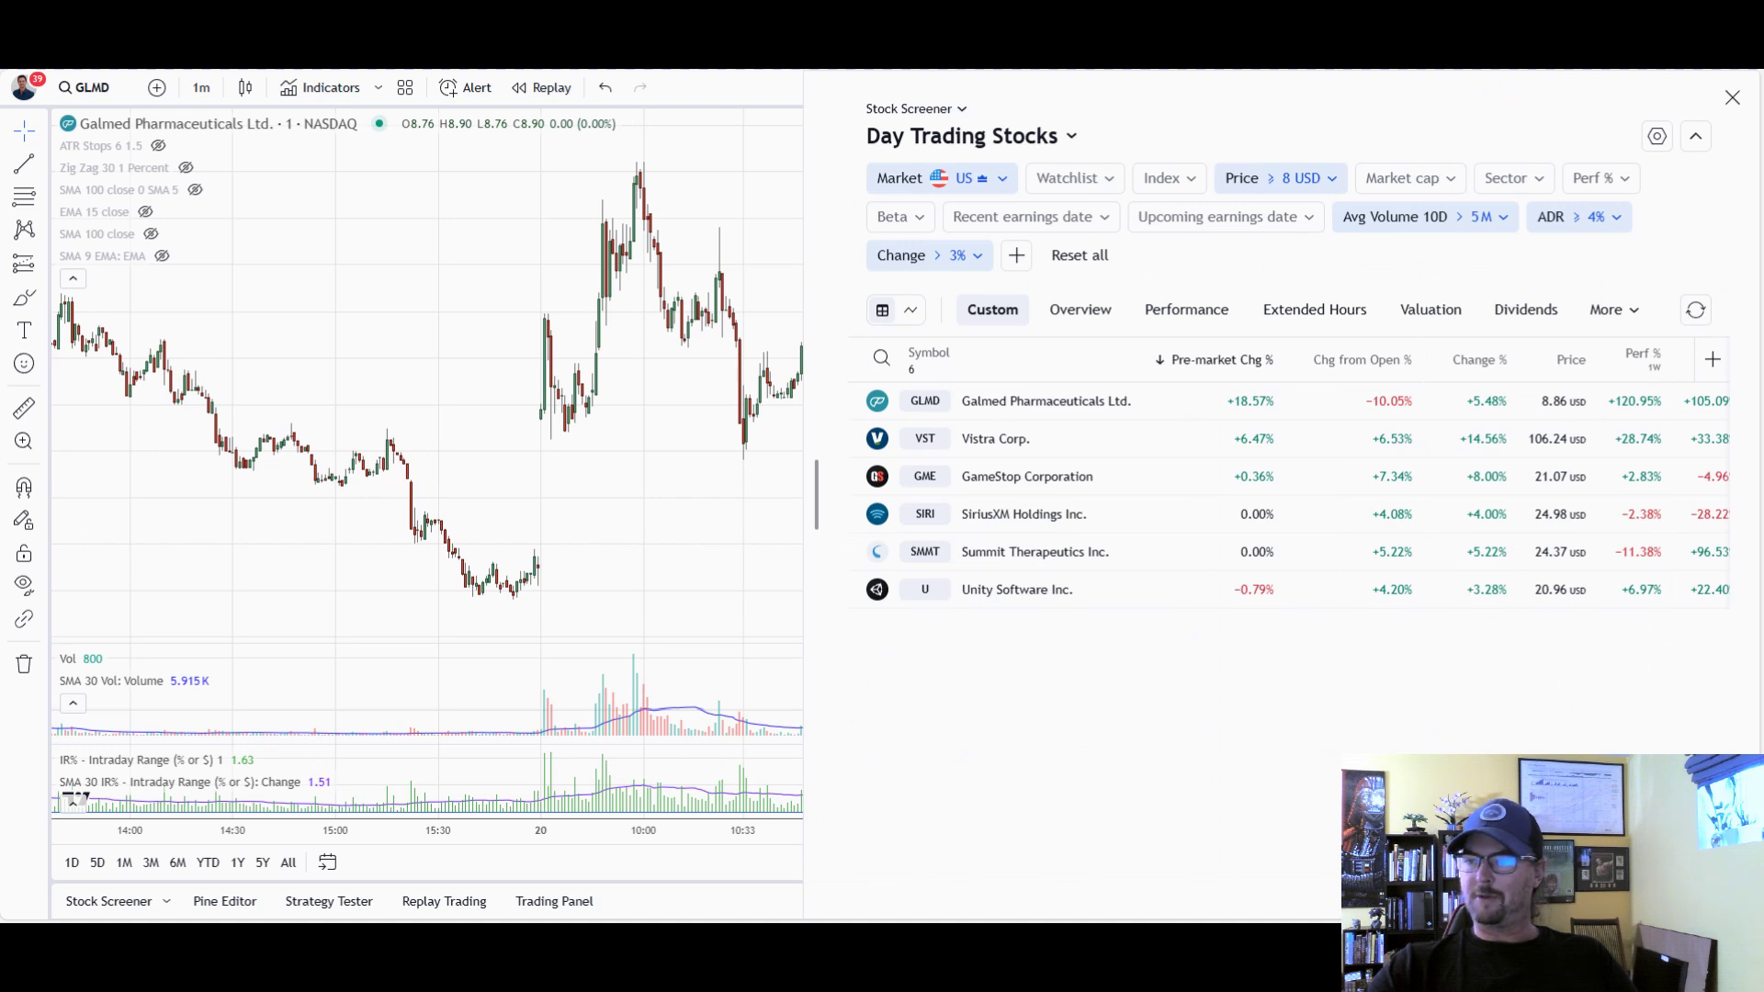
click(1732, 98)
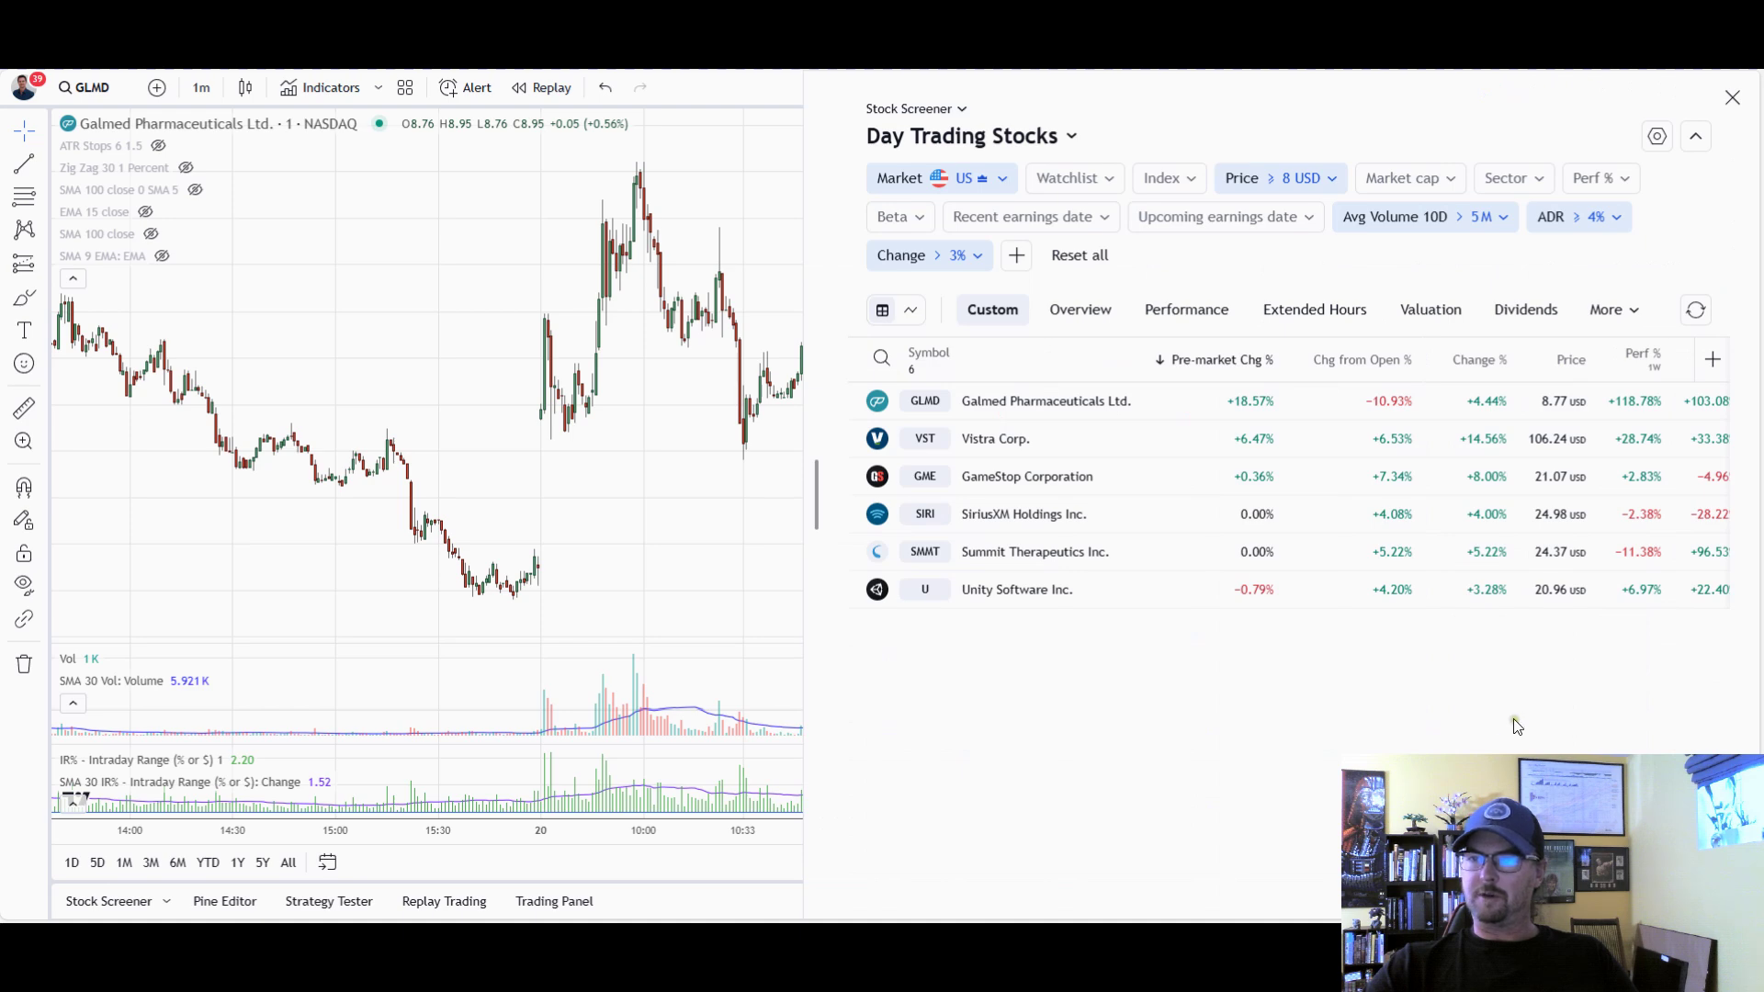
Review the available screener types, keeping Stock Screener, and look through the screen management options for Day Trading Stocks
click(957, 108)
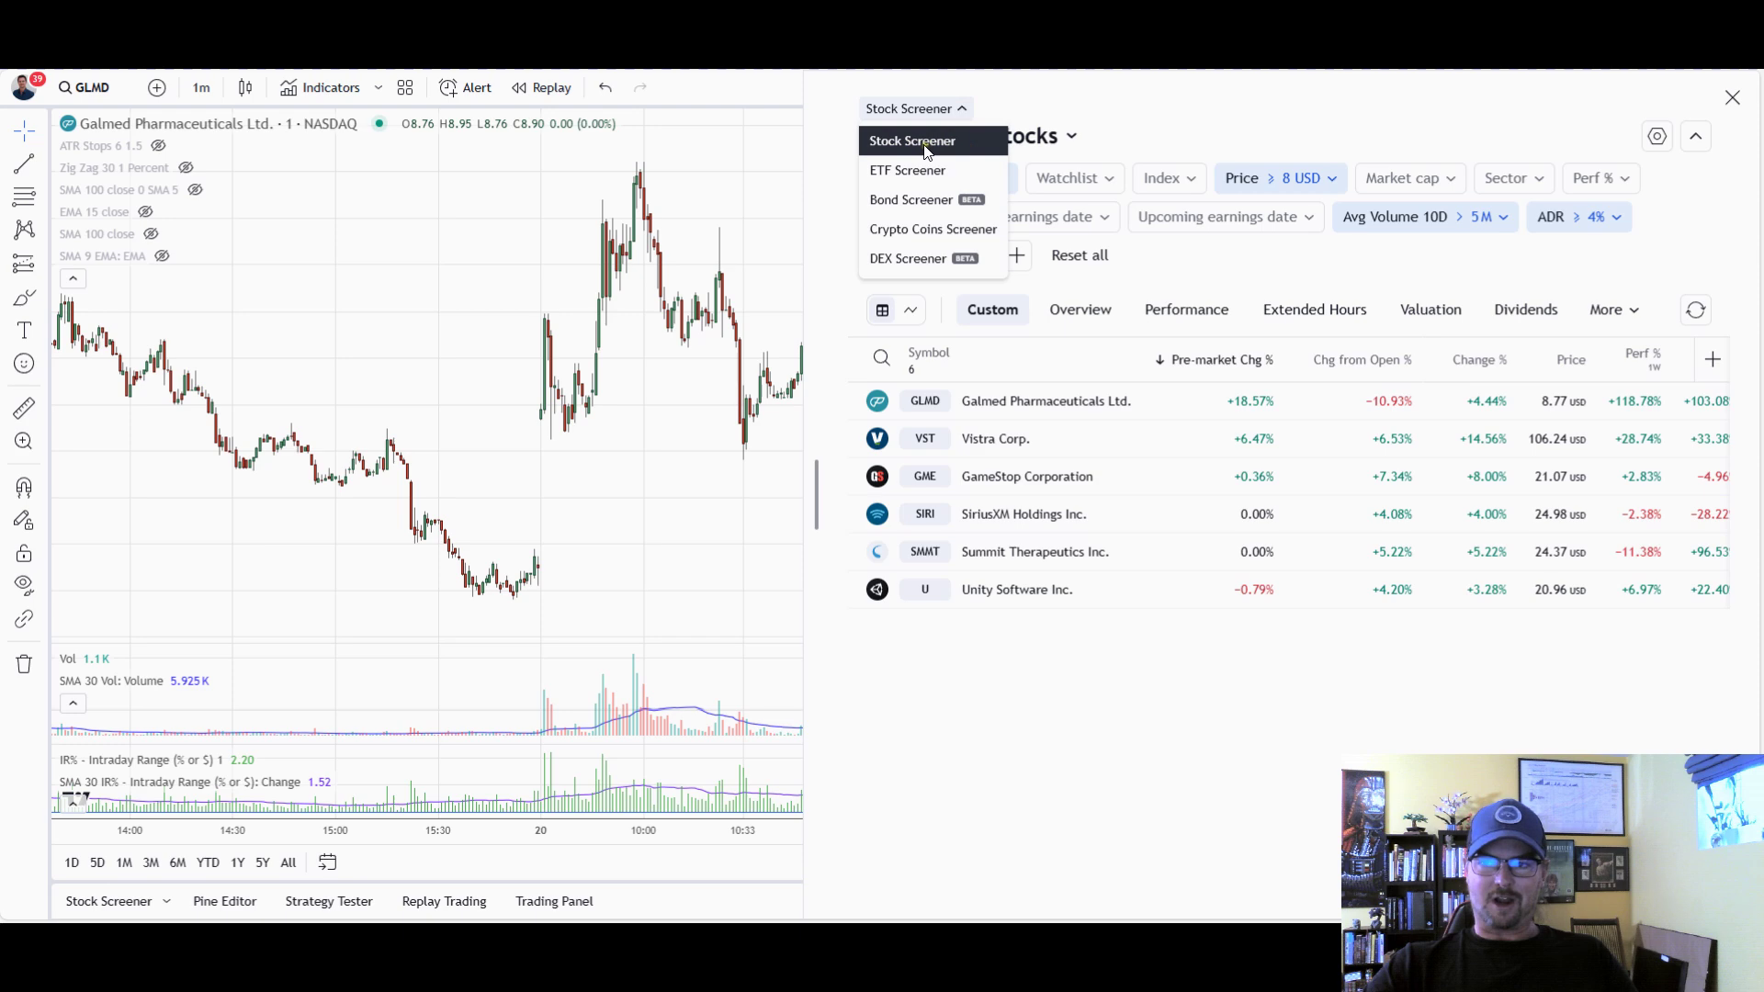
click(970, 147)
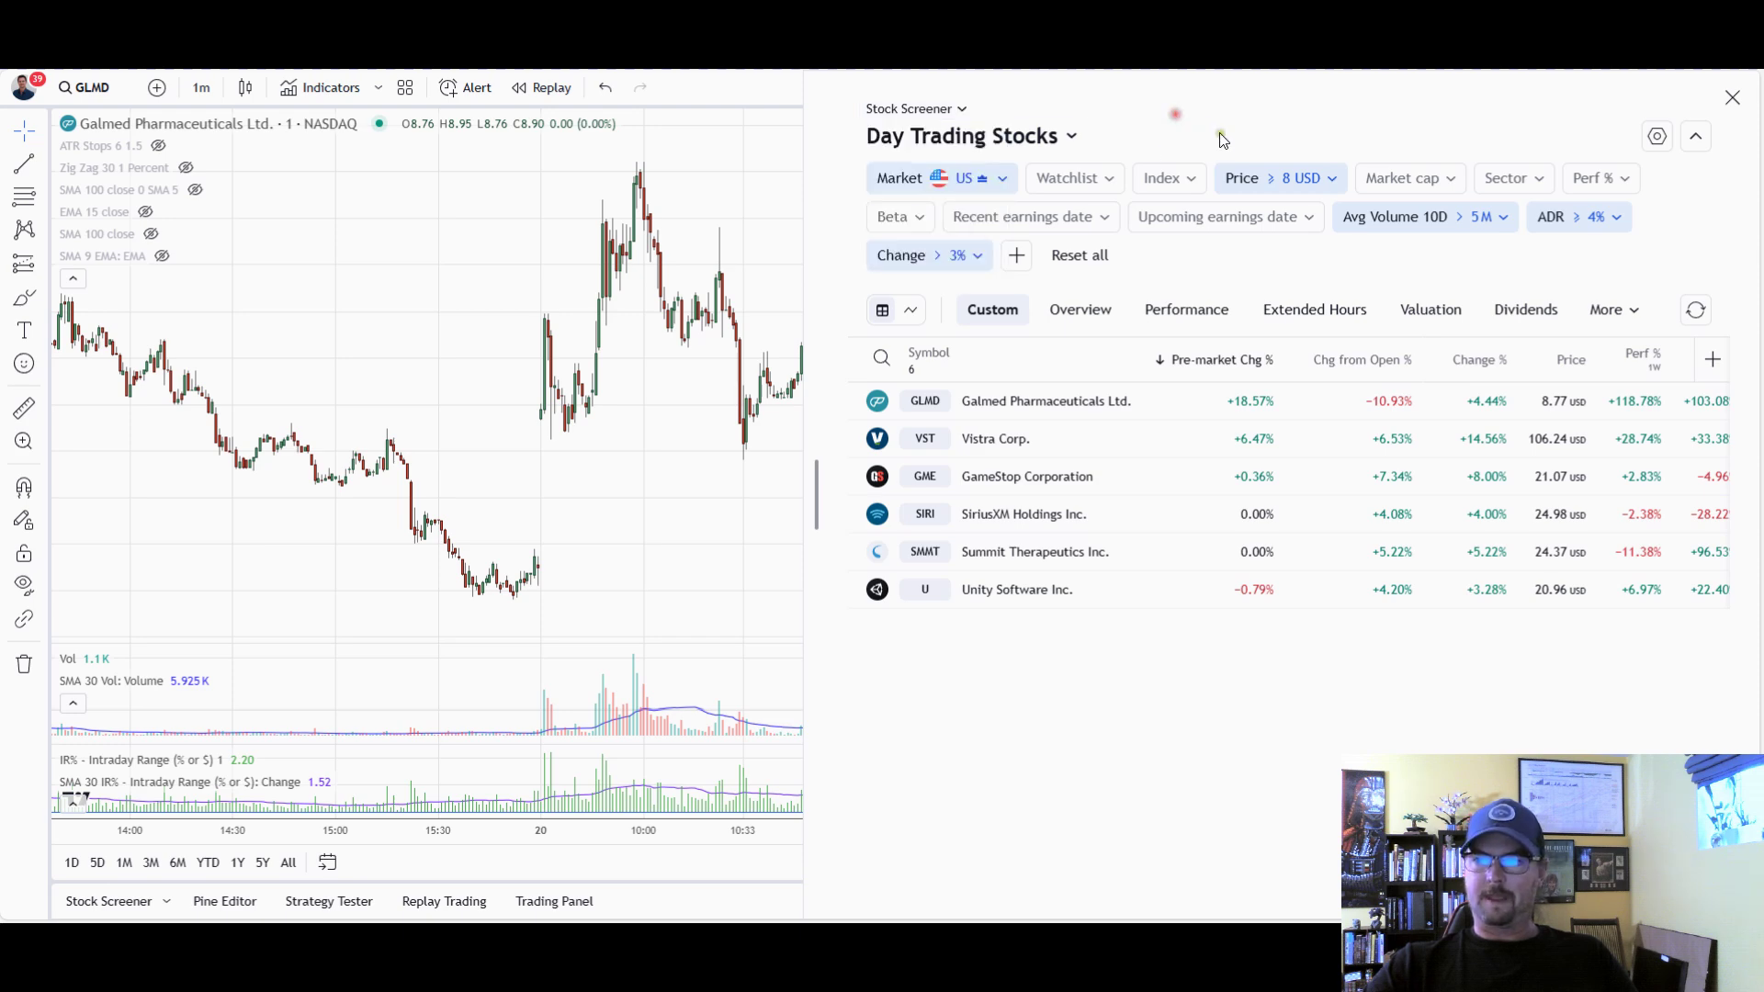
click(1073, 136)
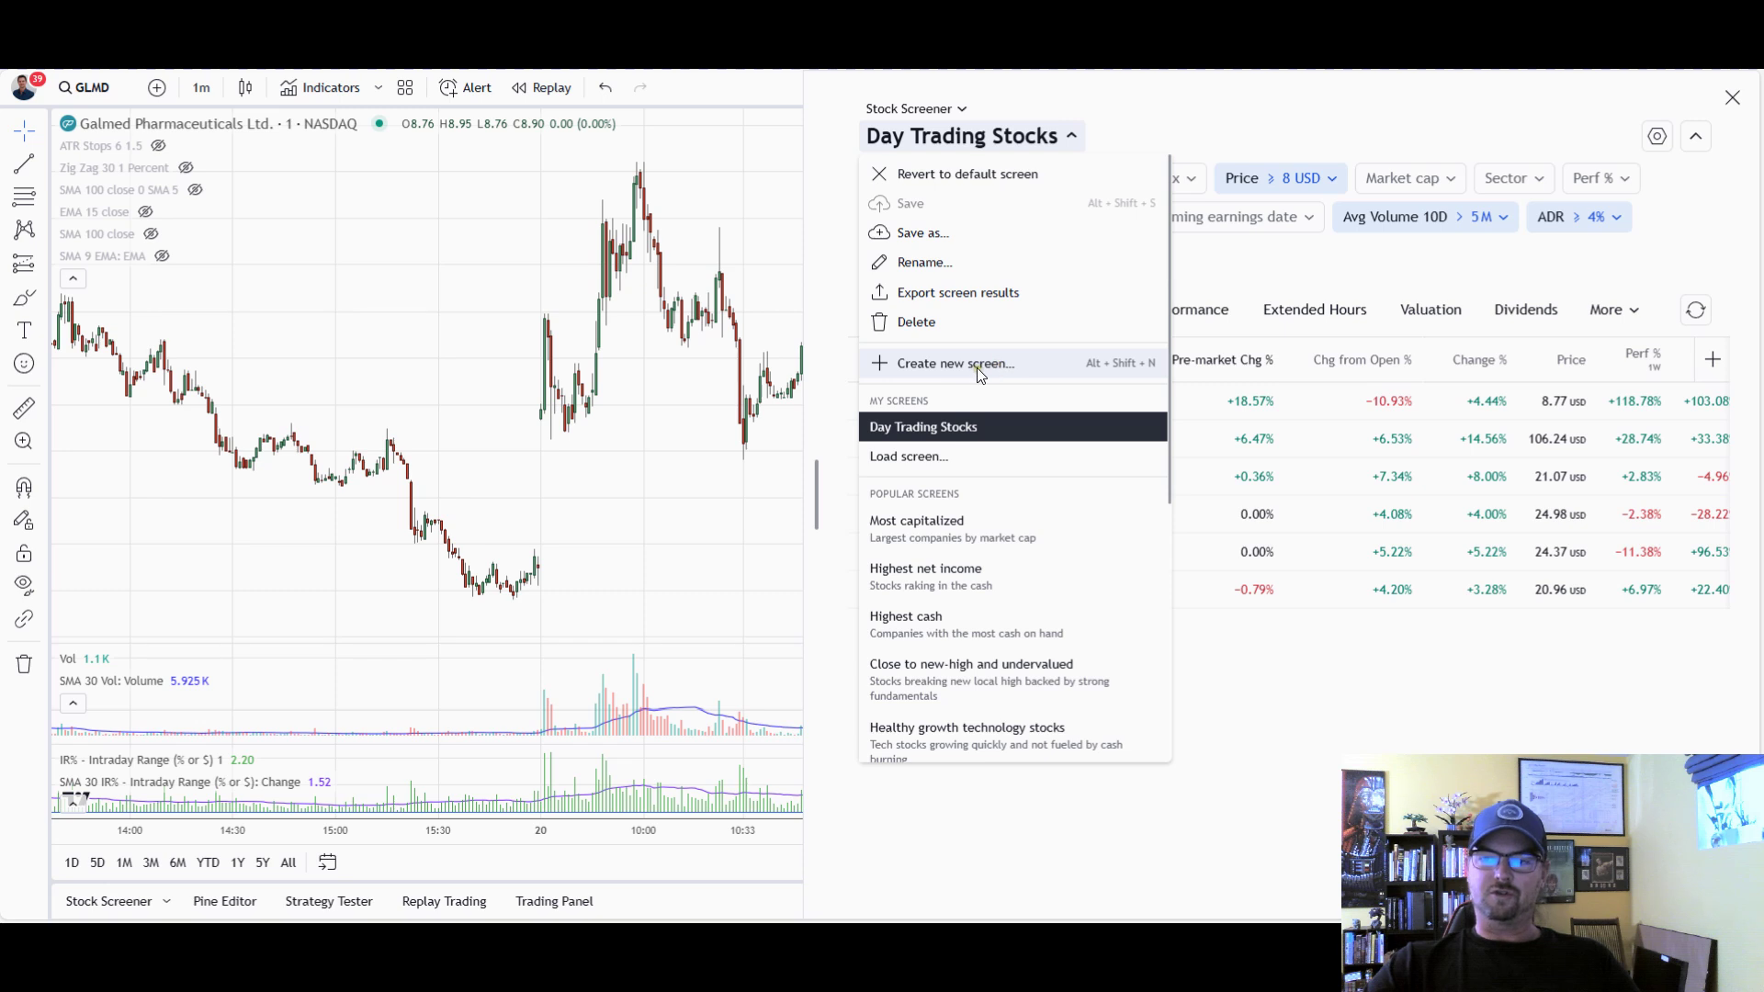
click(1331, 102)
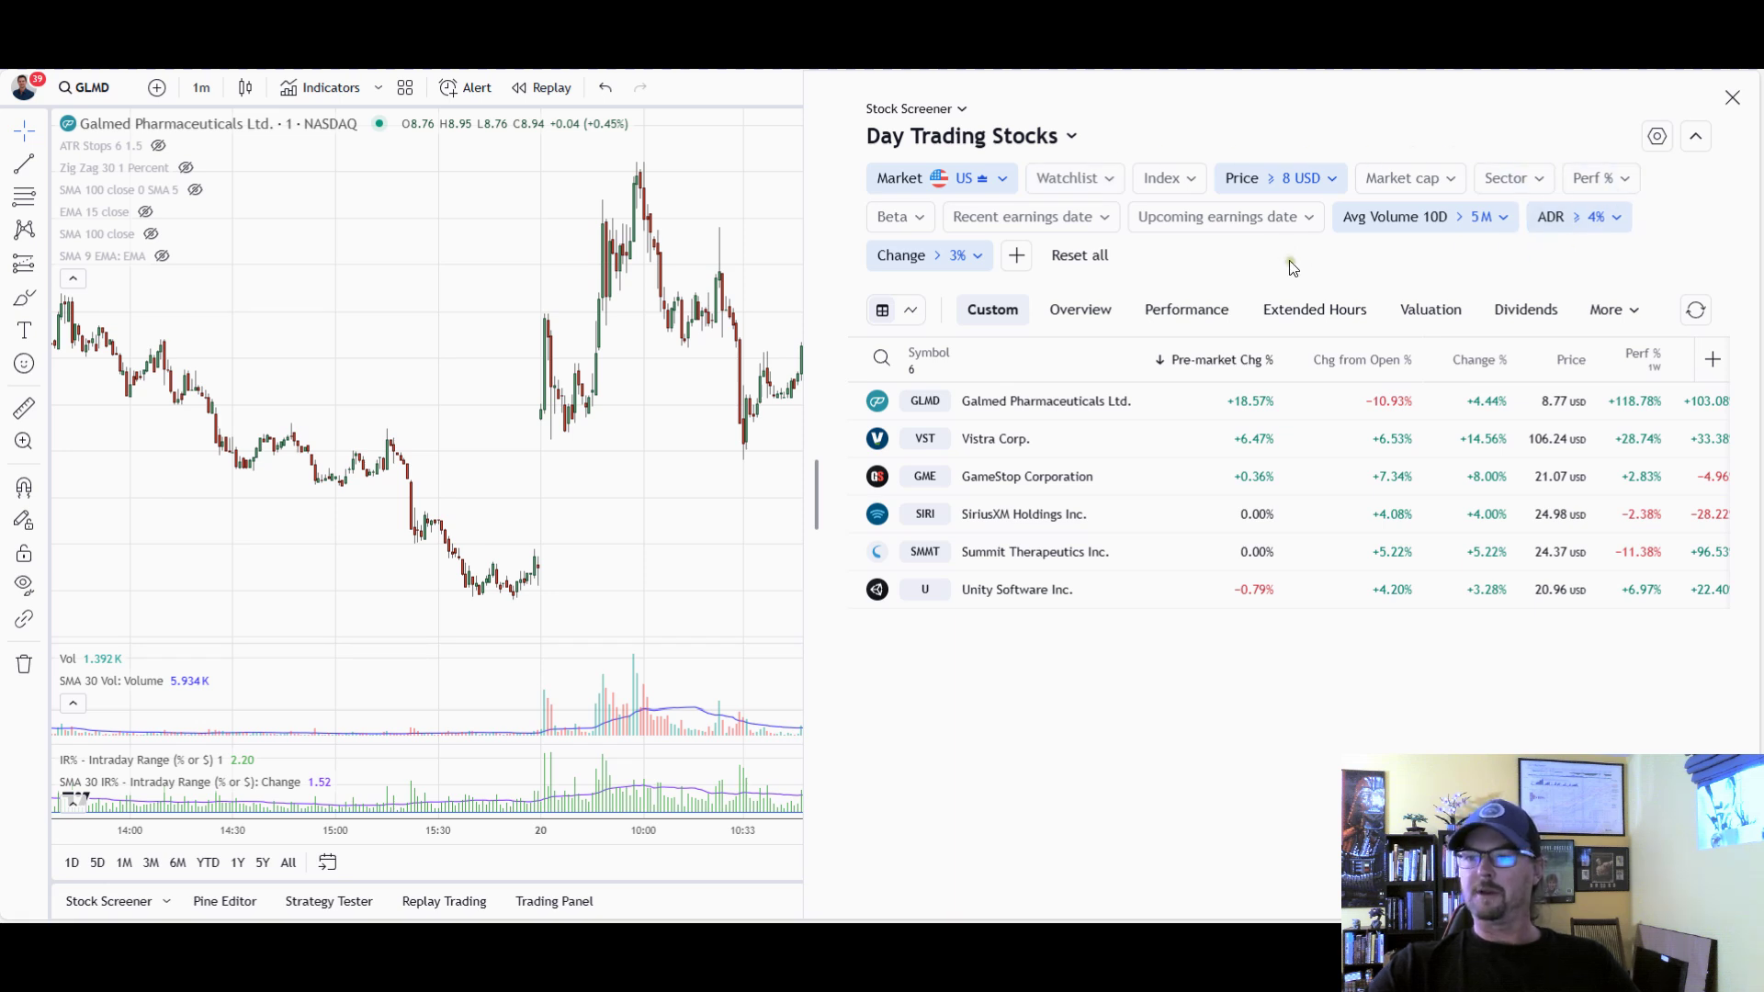
Search the screener's addable filters for "change" and look through the matching filters without adding one
click(1016, 259)
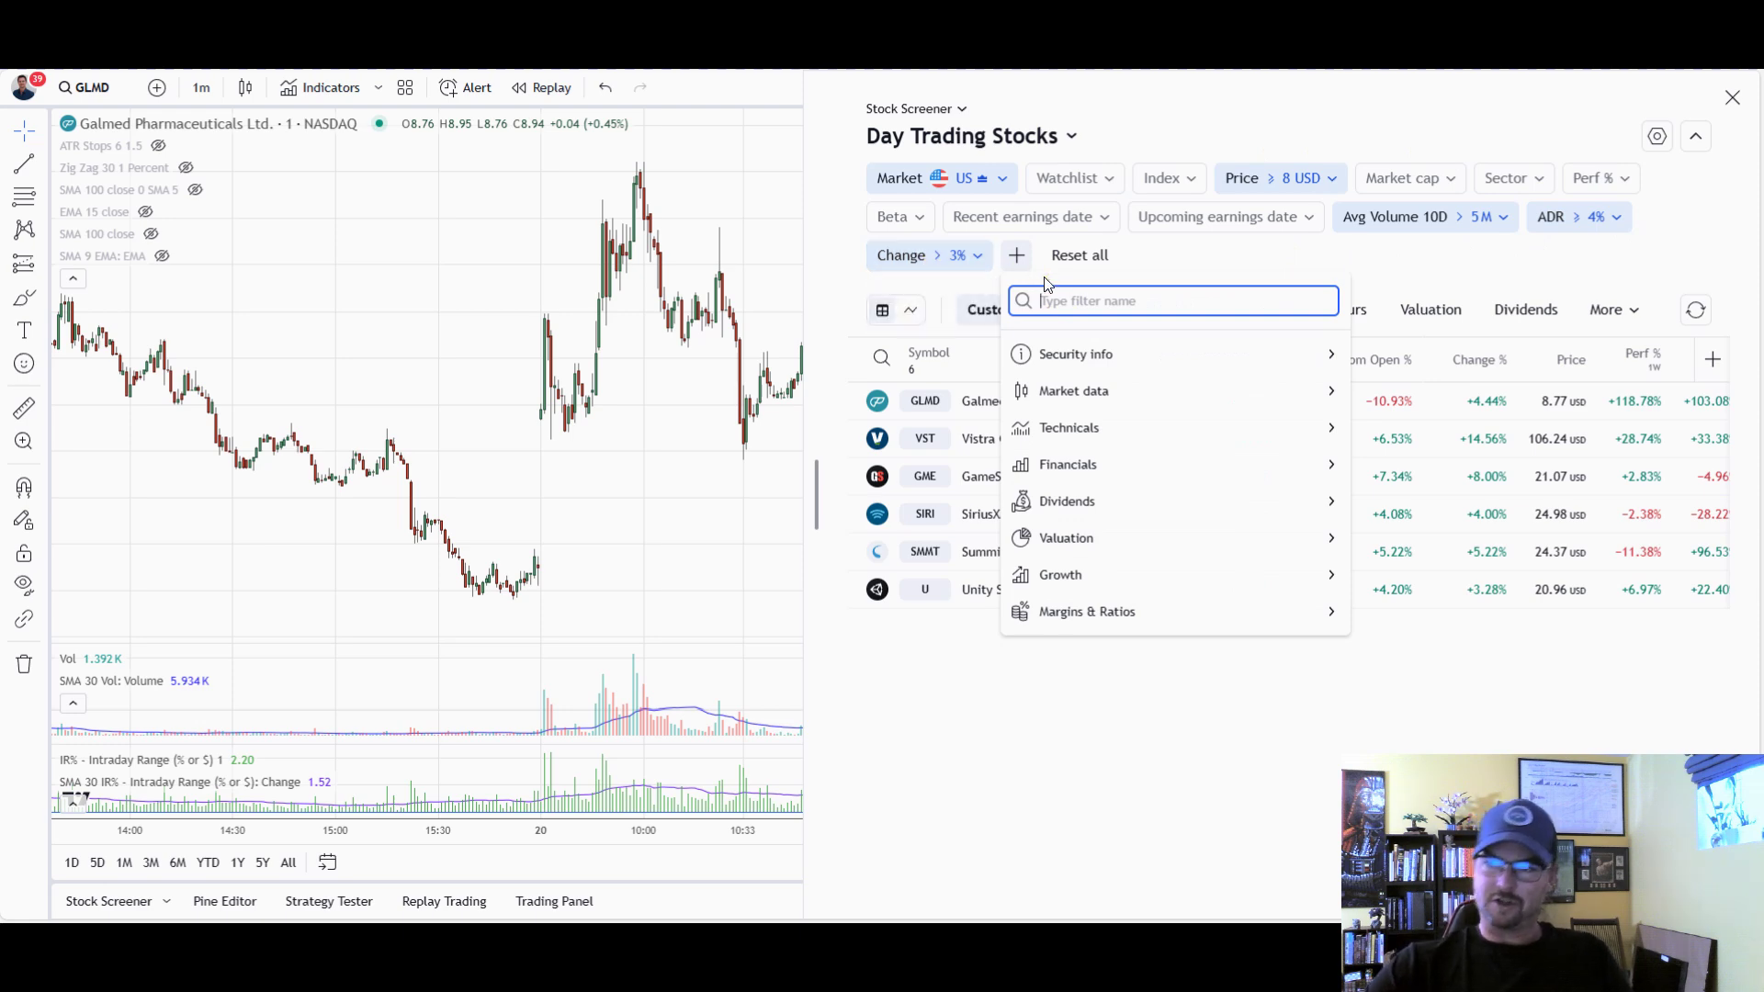
text(change)
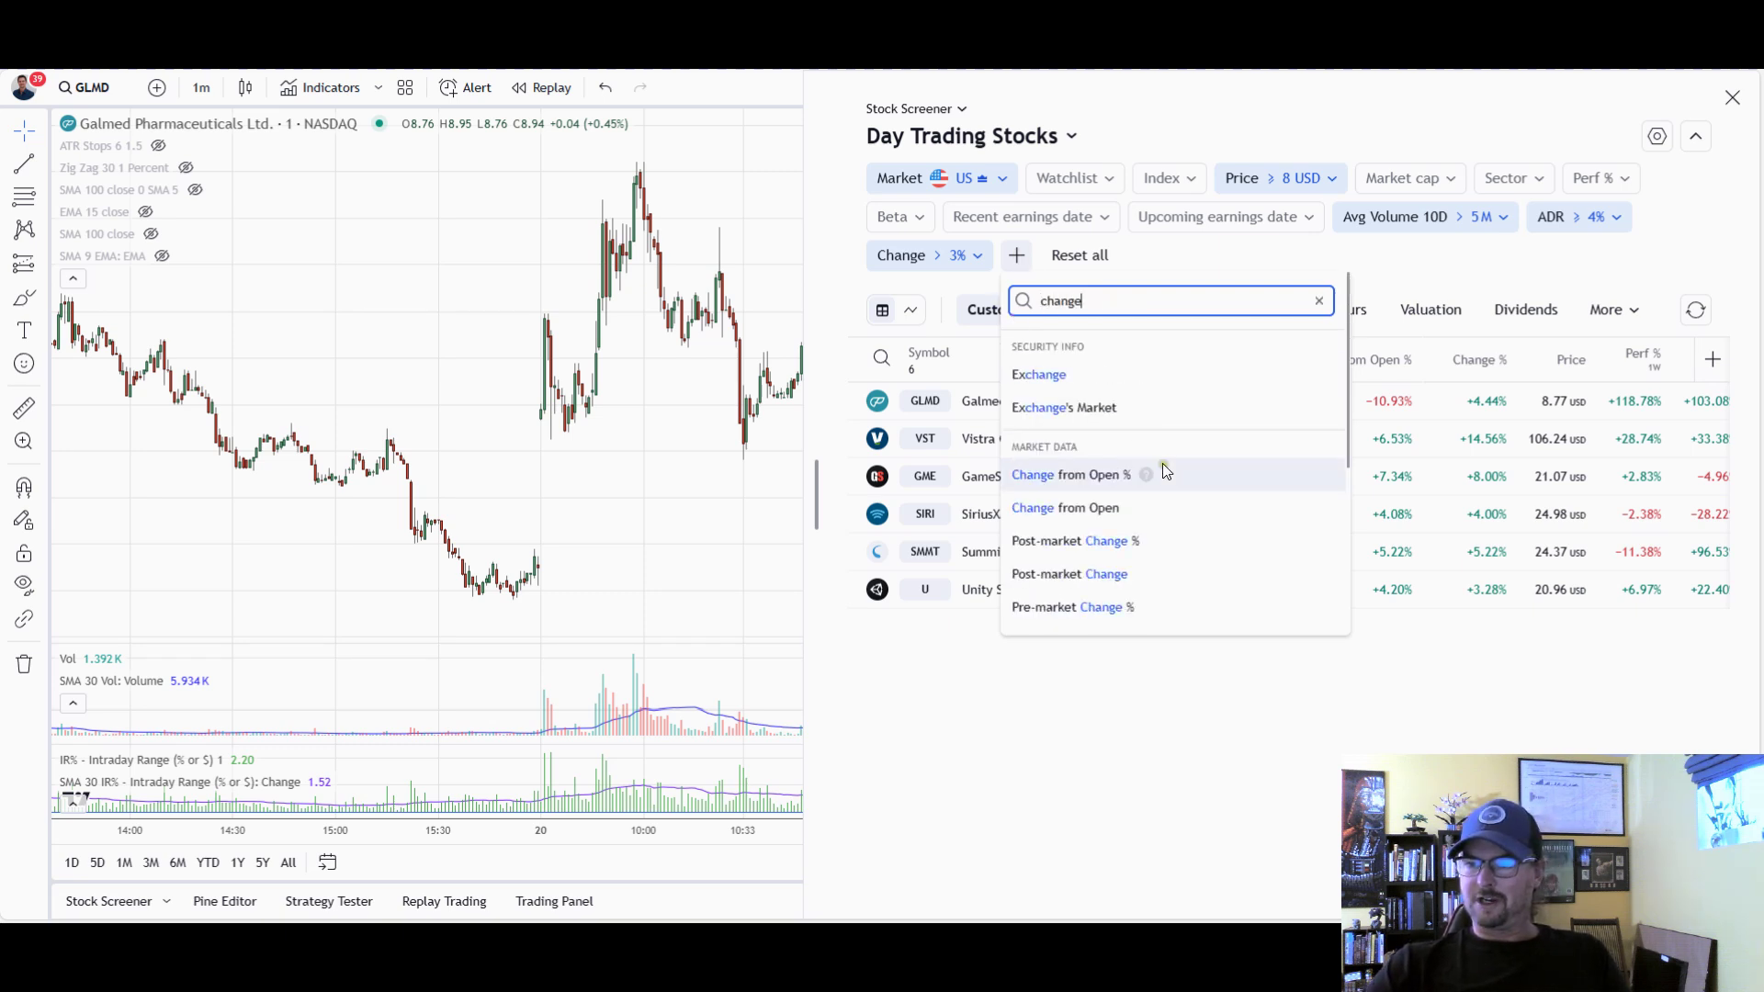
scroll(1199, 510, down, 2)
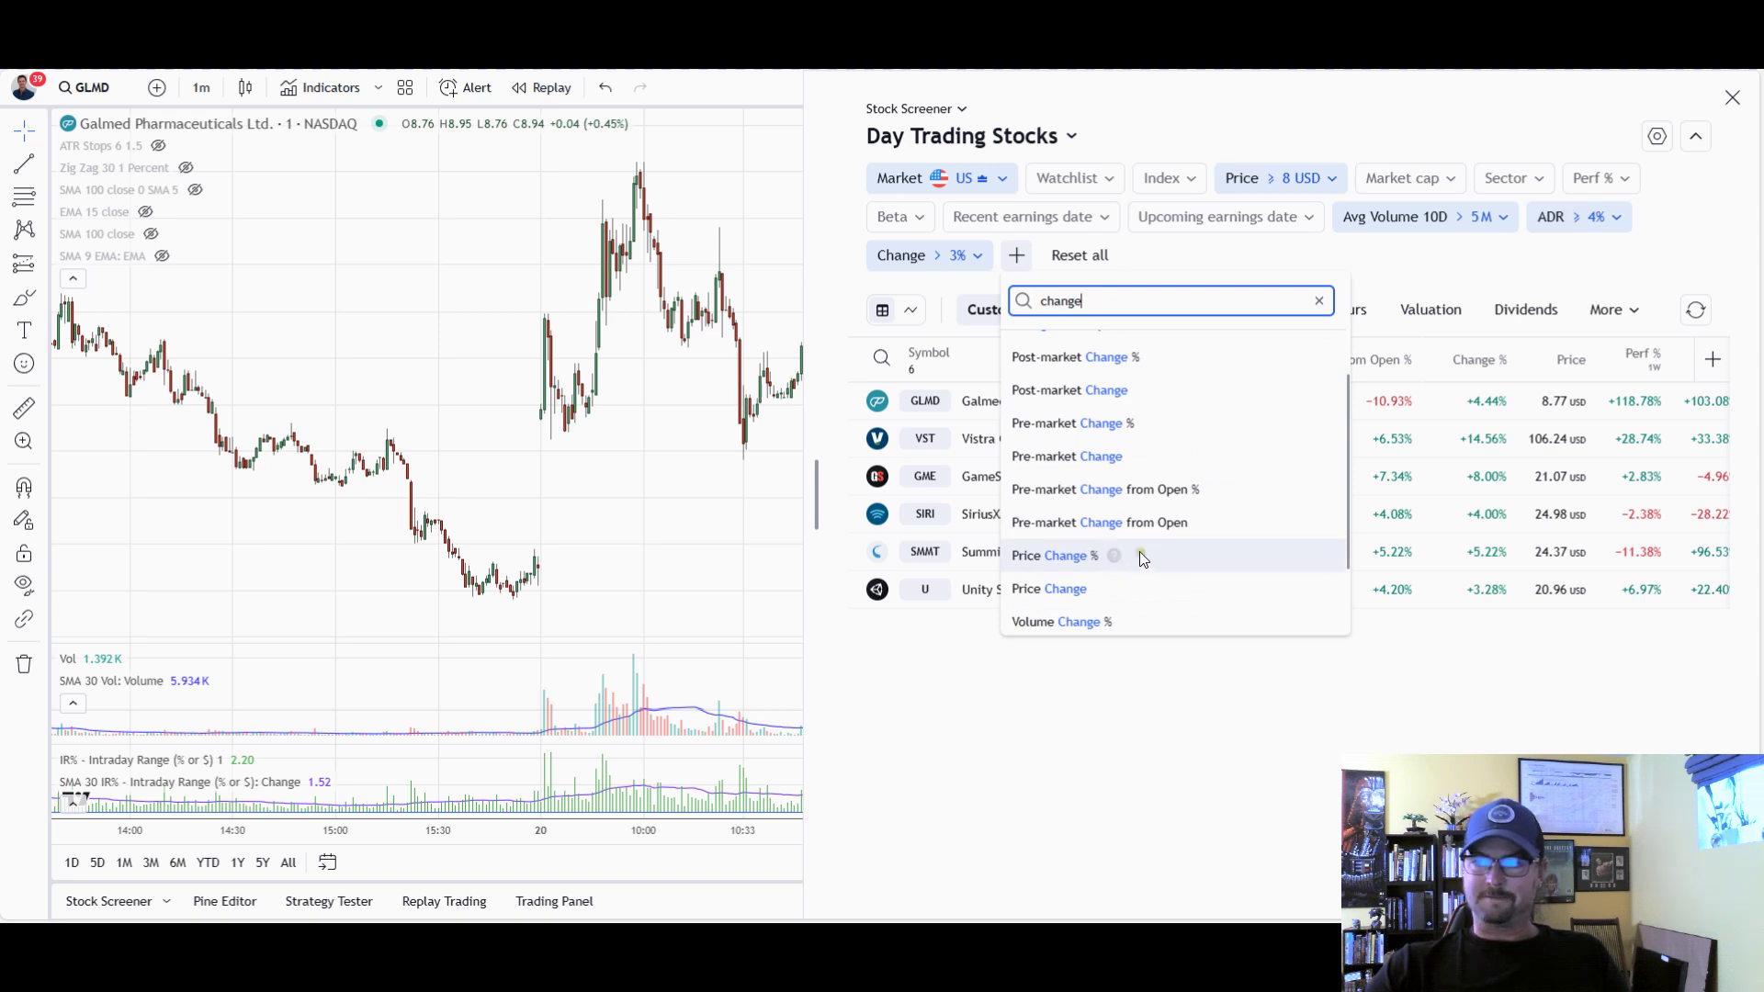
click(1447, 261)
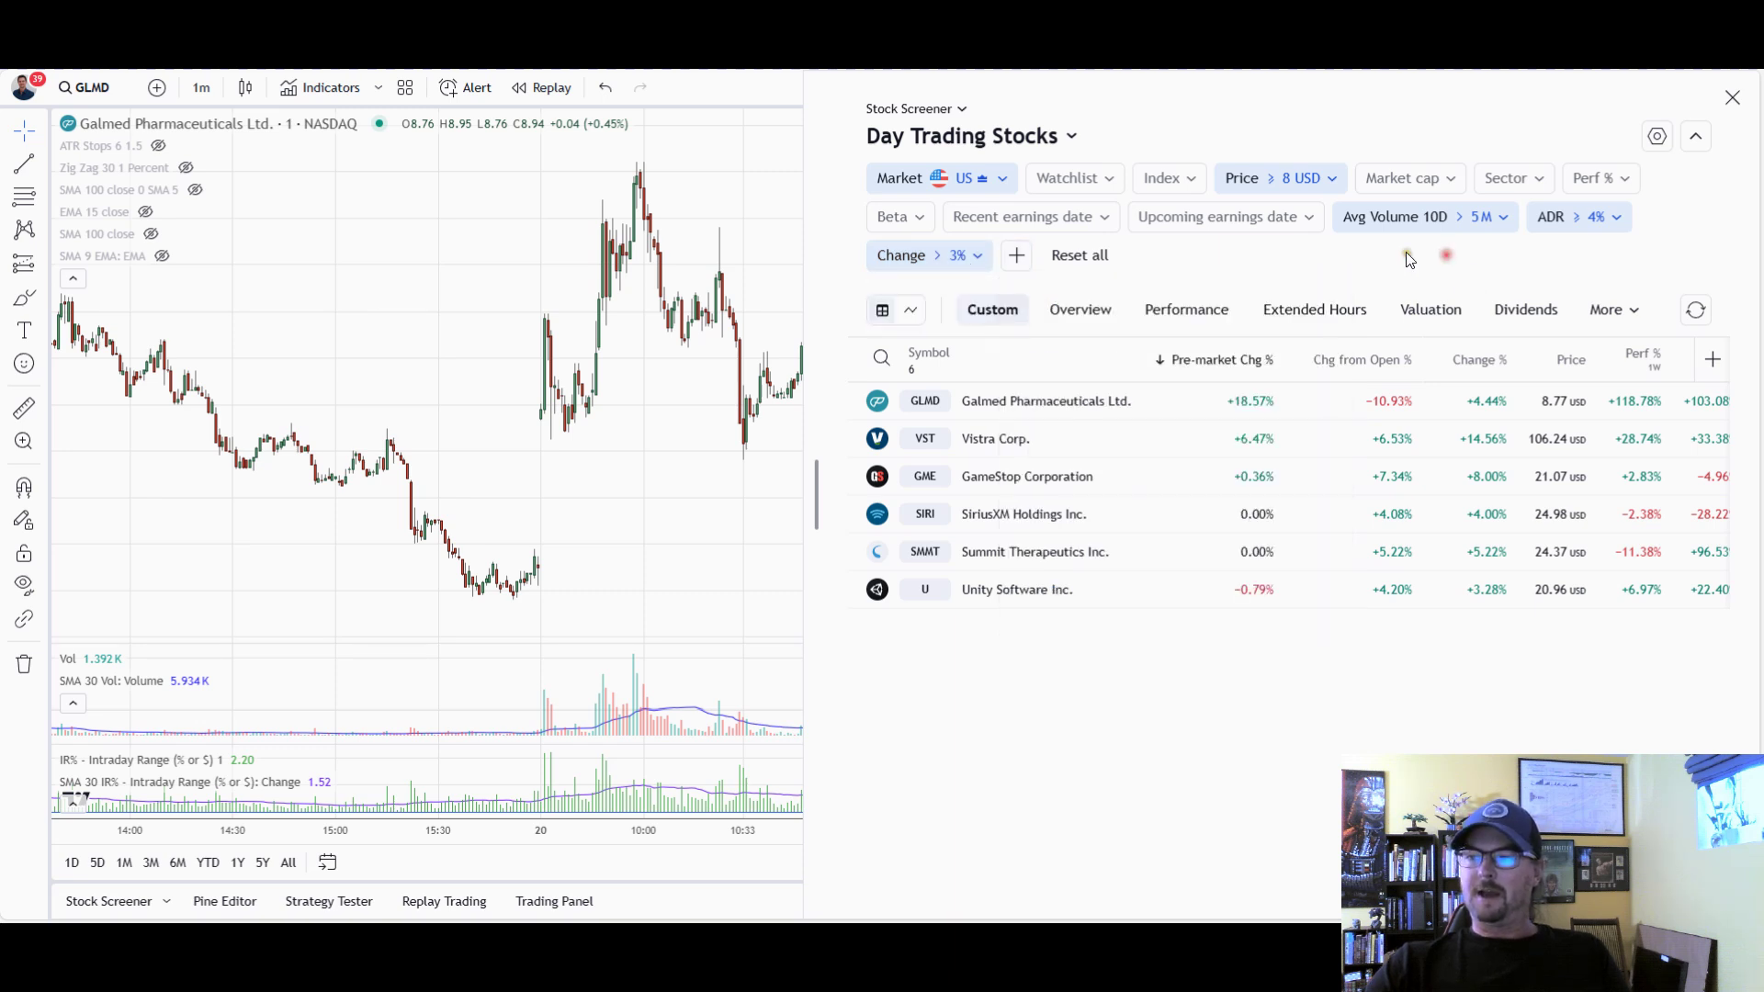
Search the screener's addable filters for "average"
click(1015, 260)
text(sb)
key(BackSpace)
key(BackSpace)
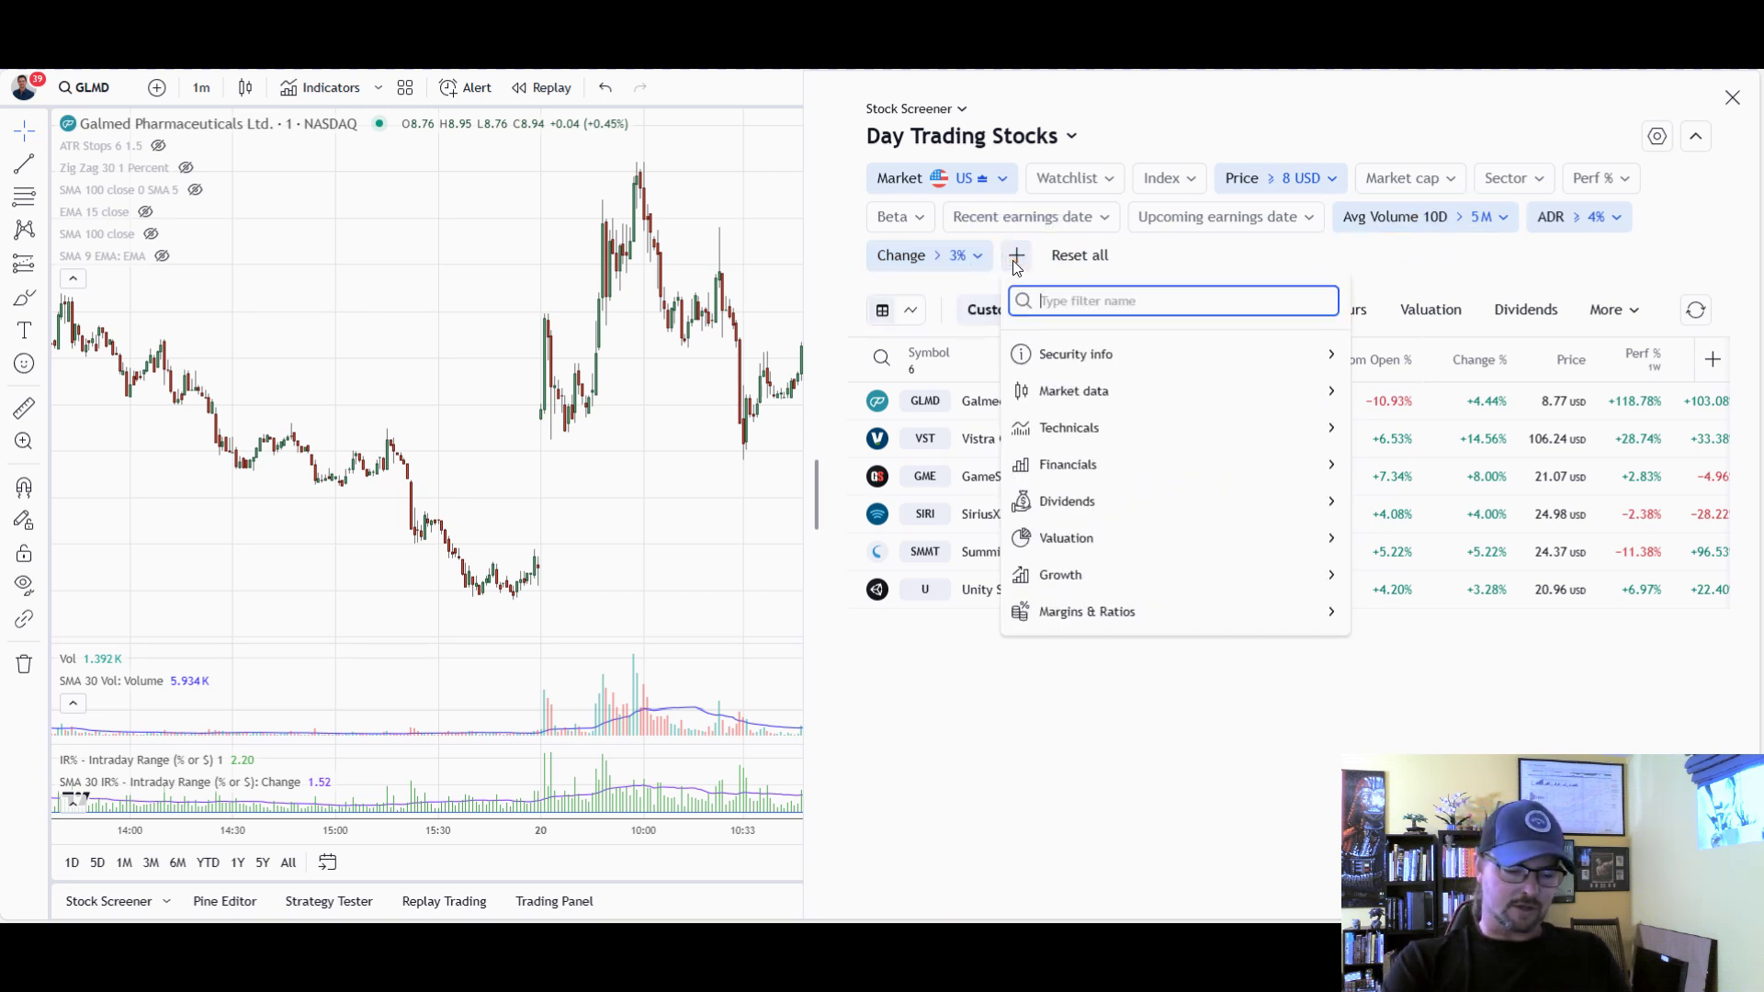
text(average)
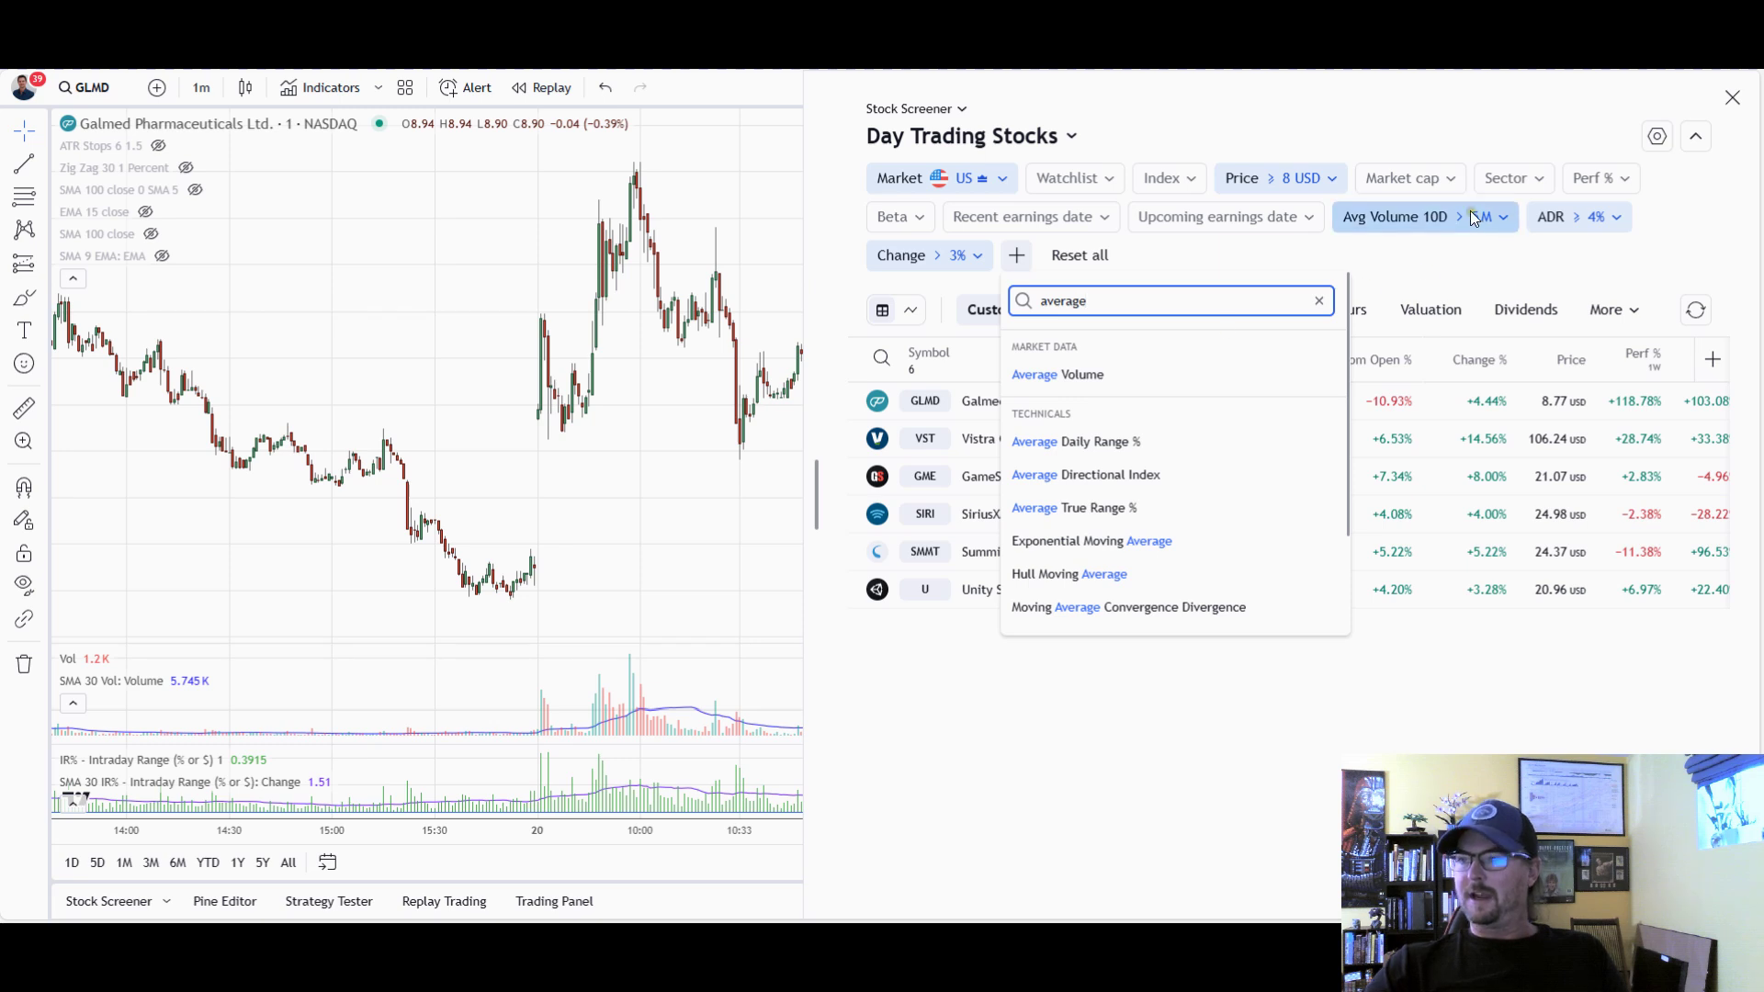
Inspect the manual setup of the 10-day average volume filter and leave it without applying changes
click(1429, 219)
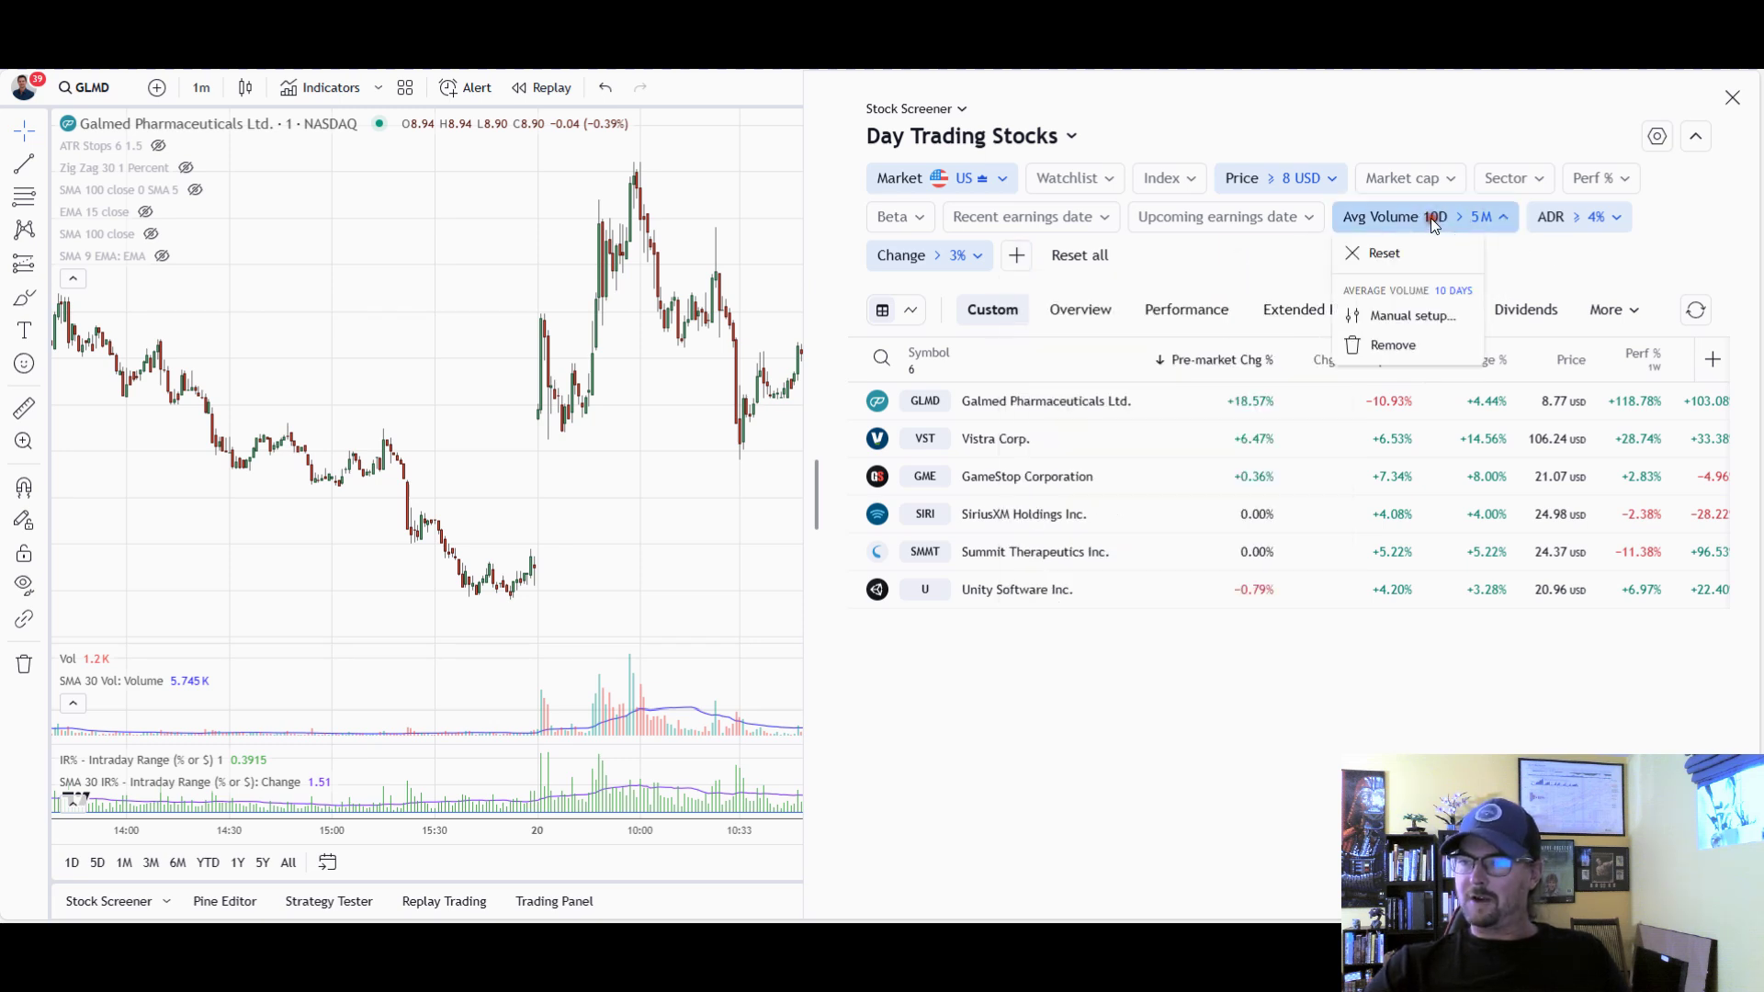
click(1407, 315)
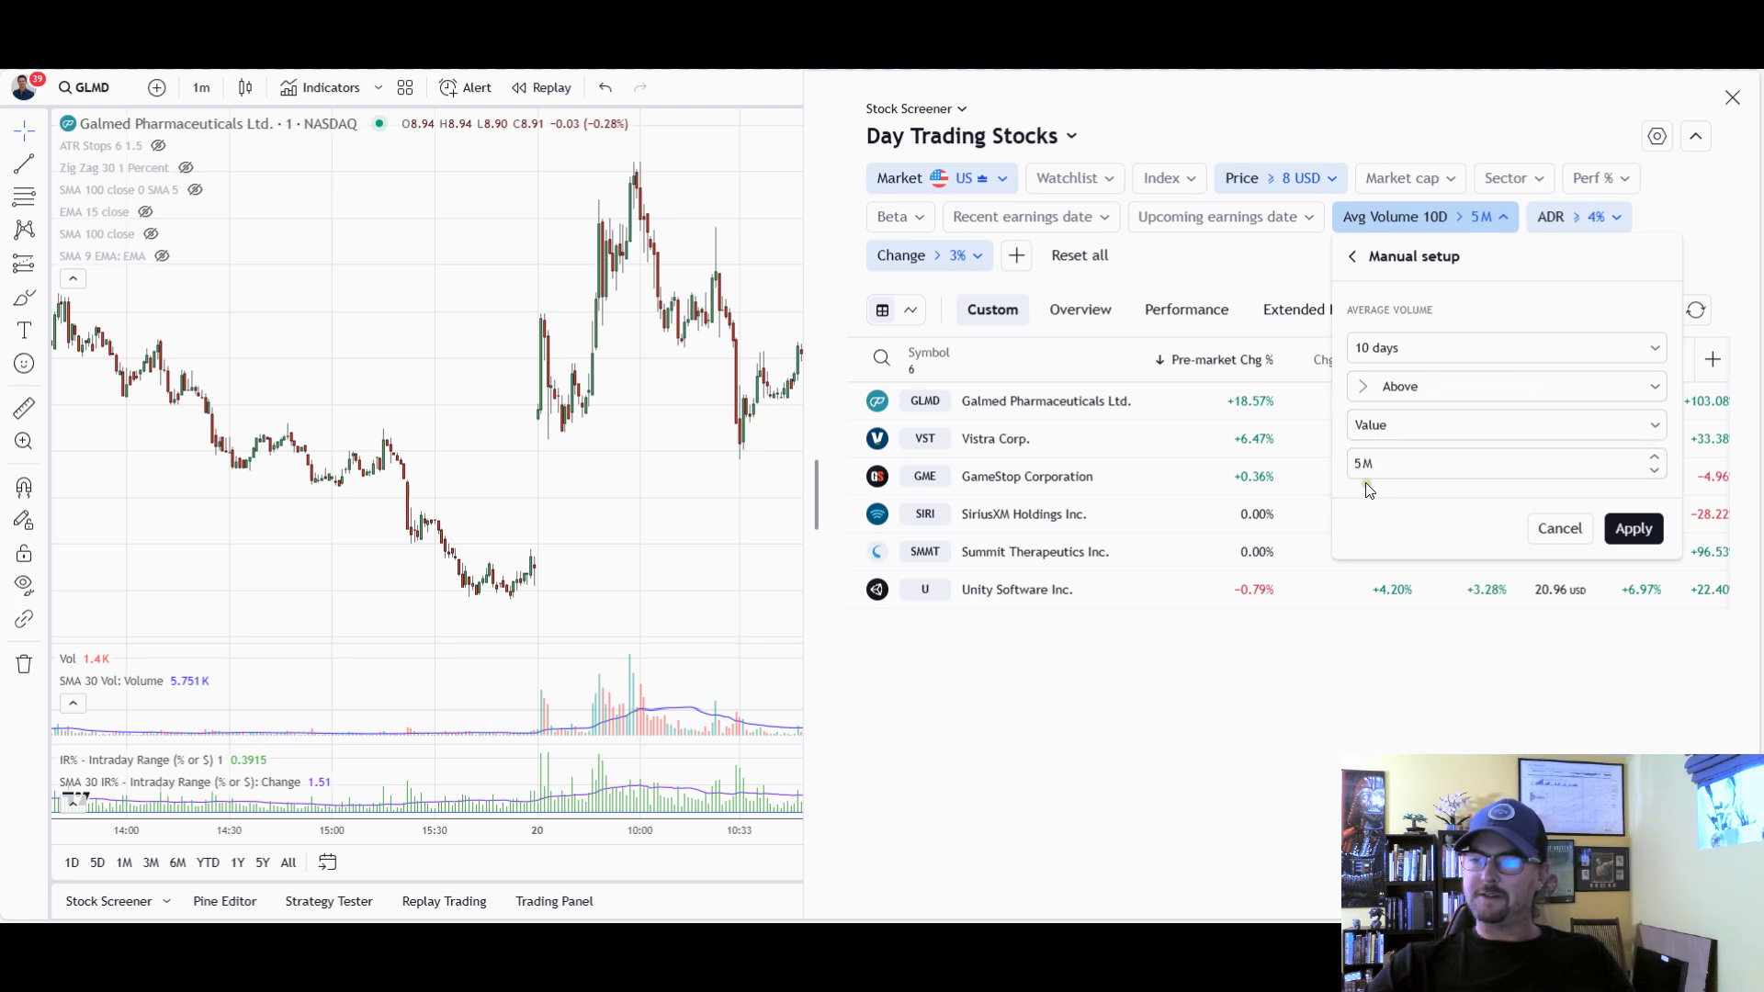
click(1562, 527)
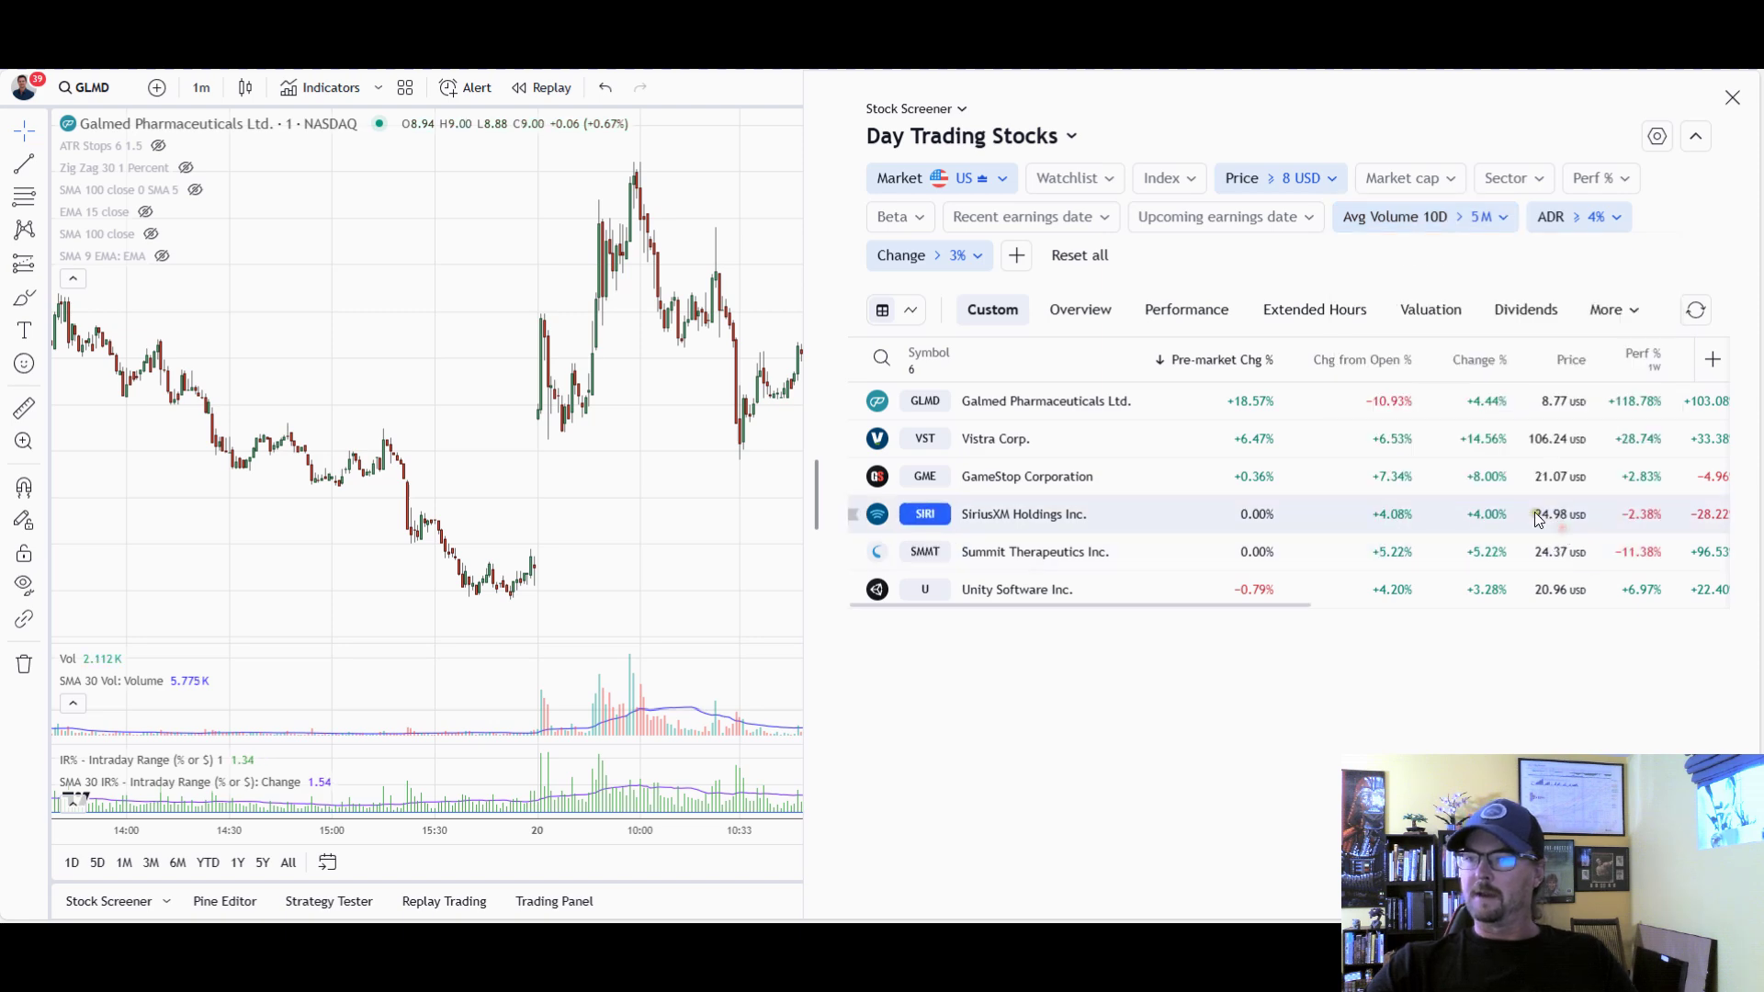
Inspect the Price filter's manual setup and its list of conditions, leaving without applying changes
click(1272, 177)
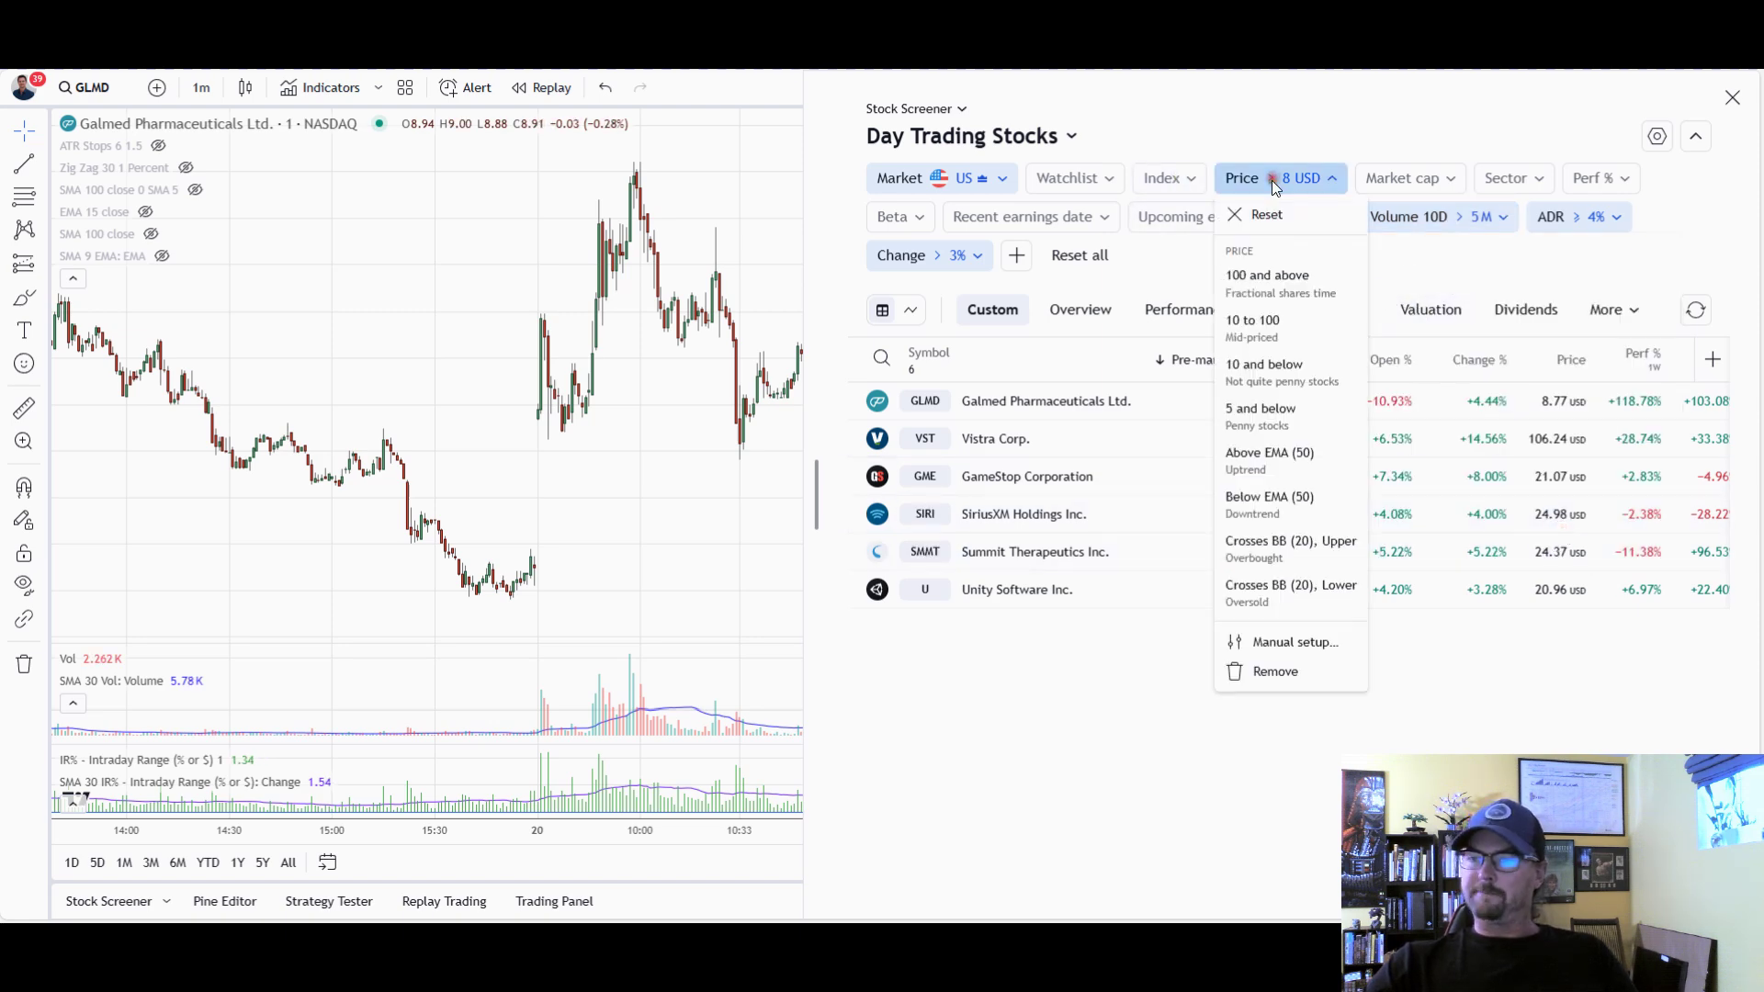
click(1276, 644)
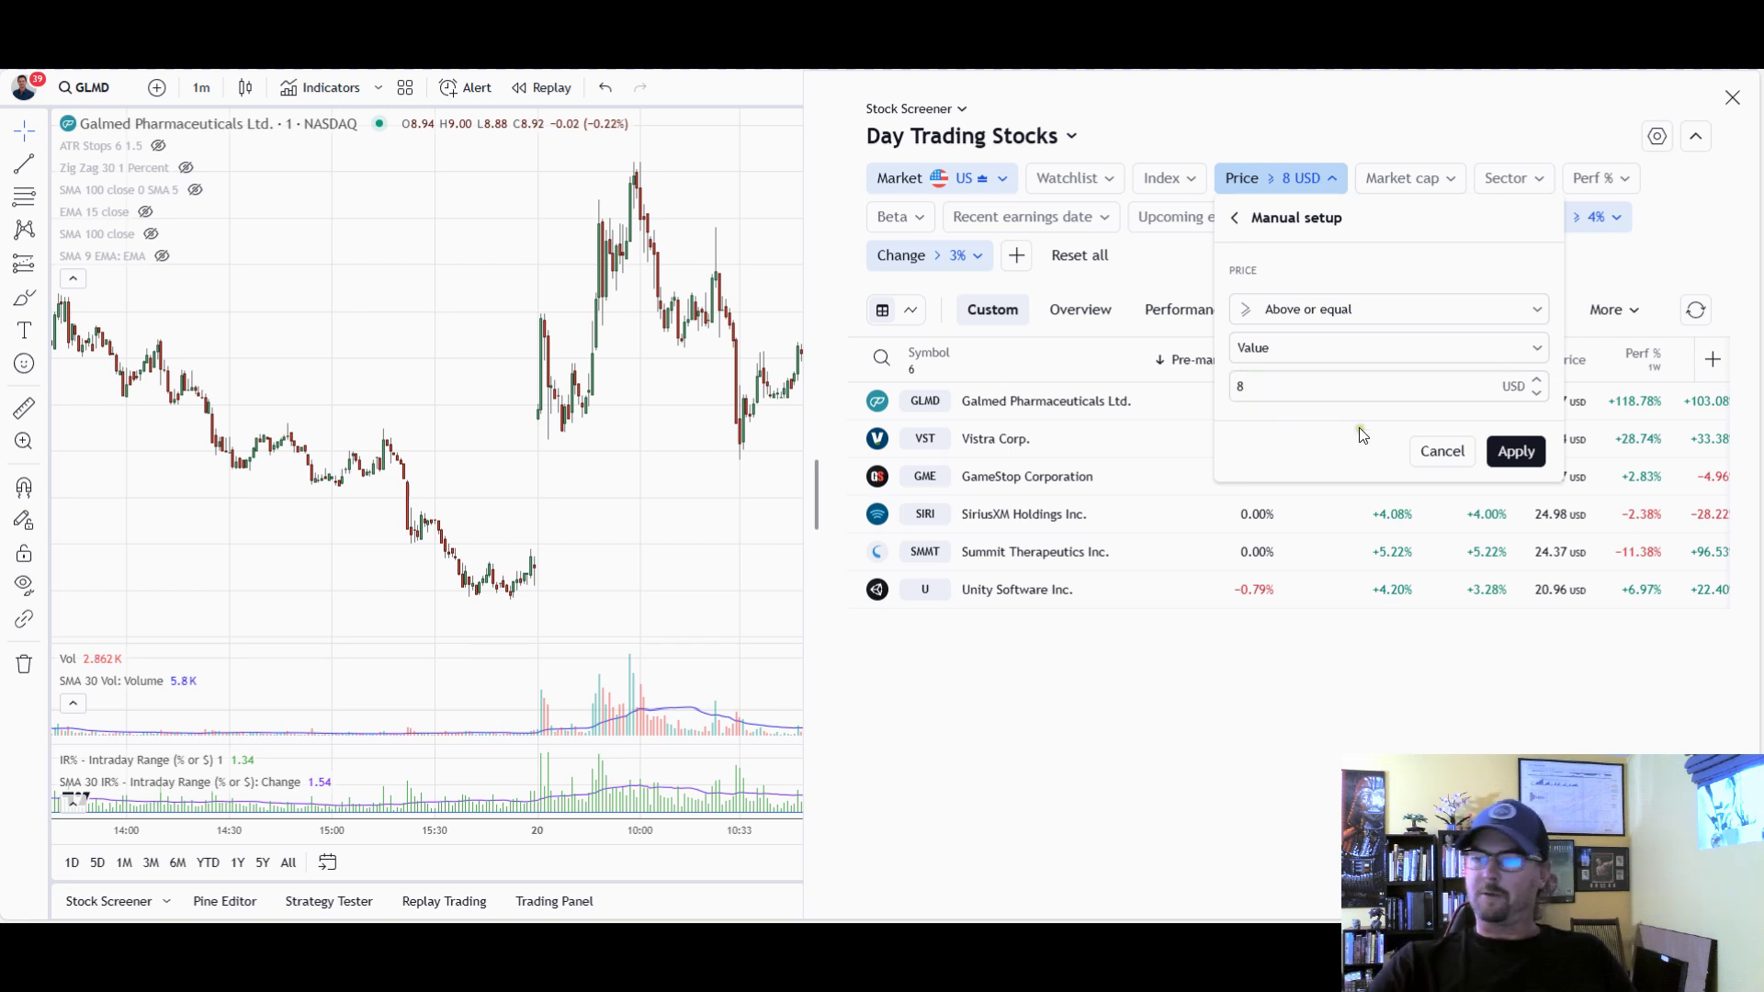
click(1321, 312)
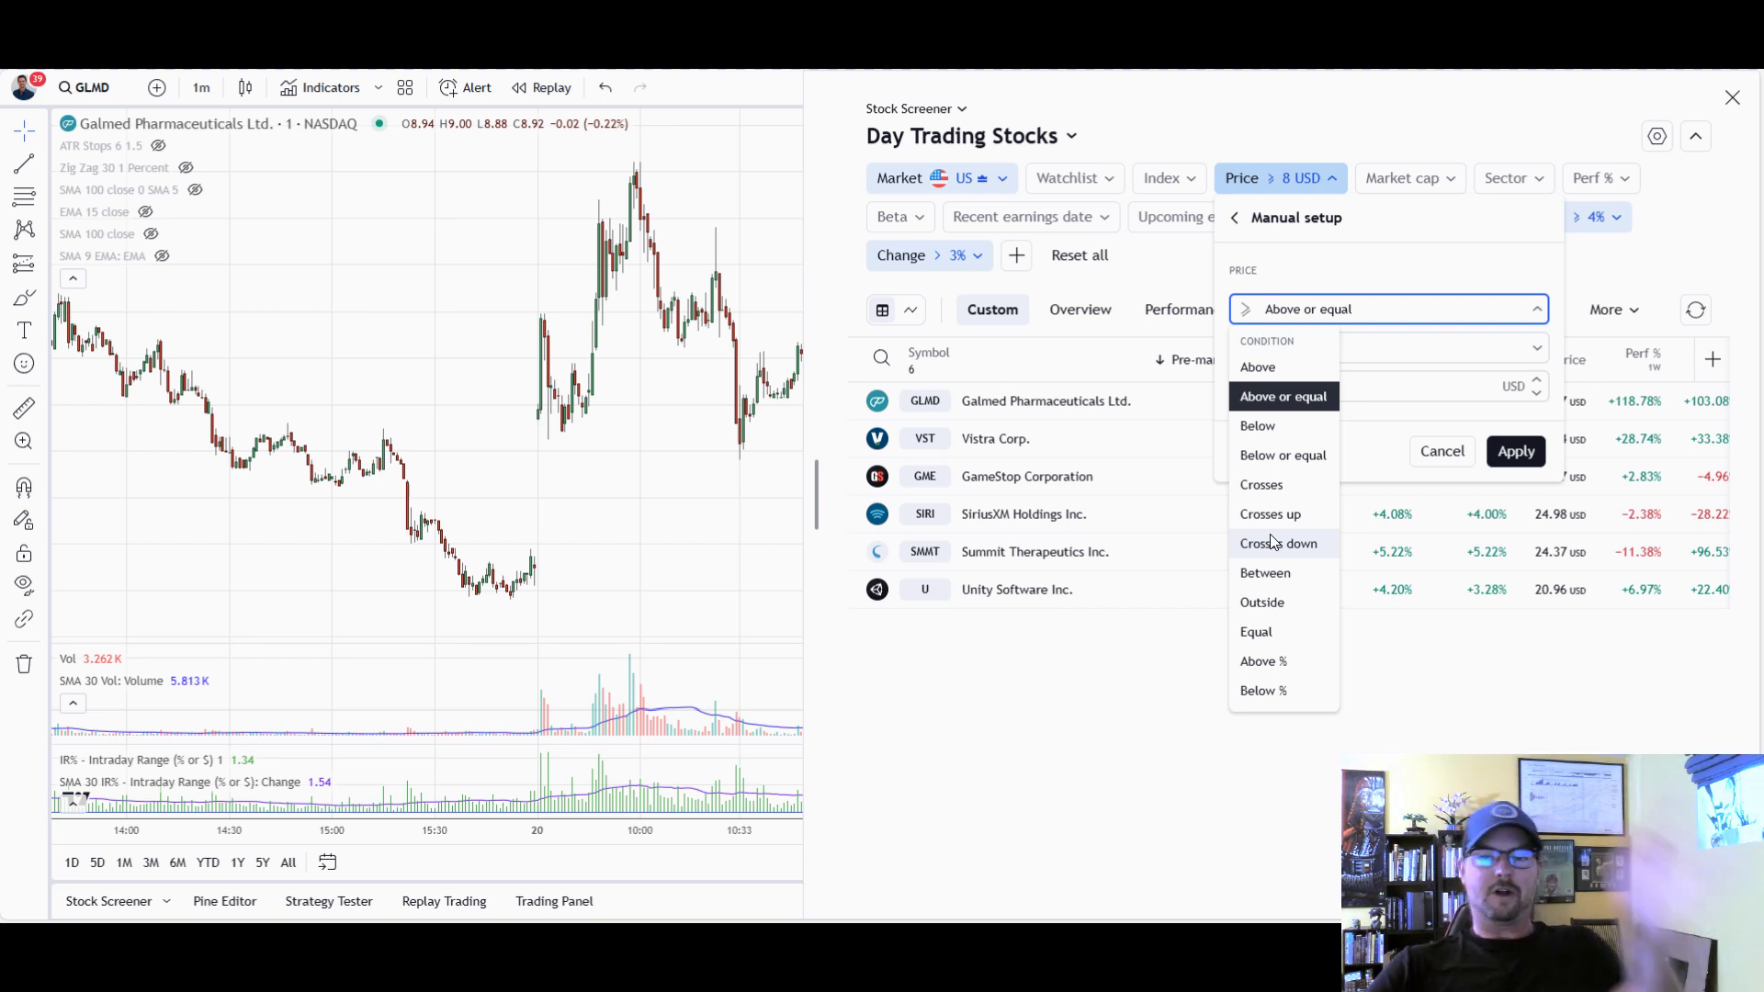
click(1392, 269)
click(1443, 452)
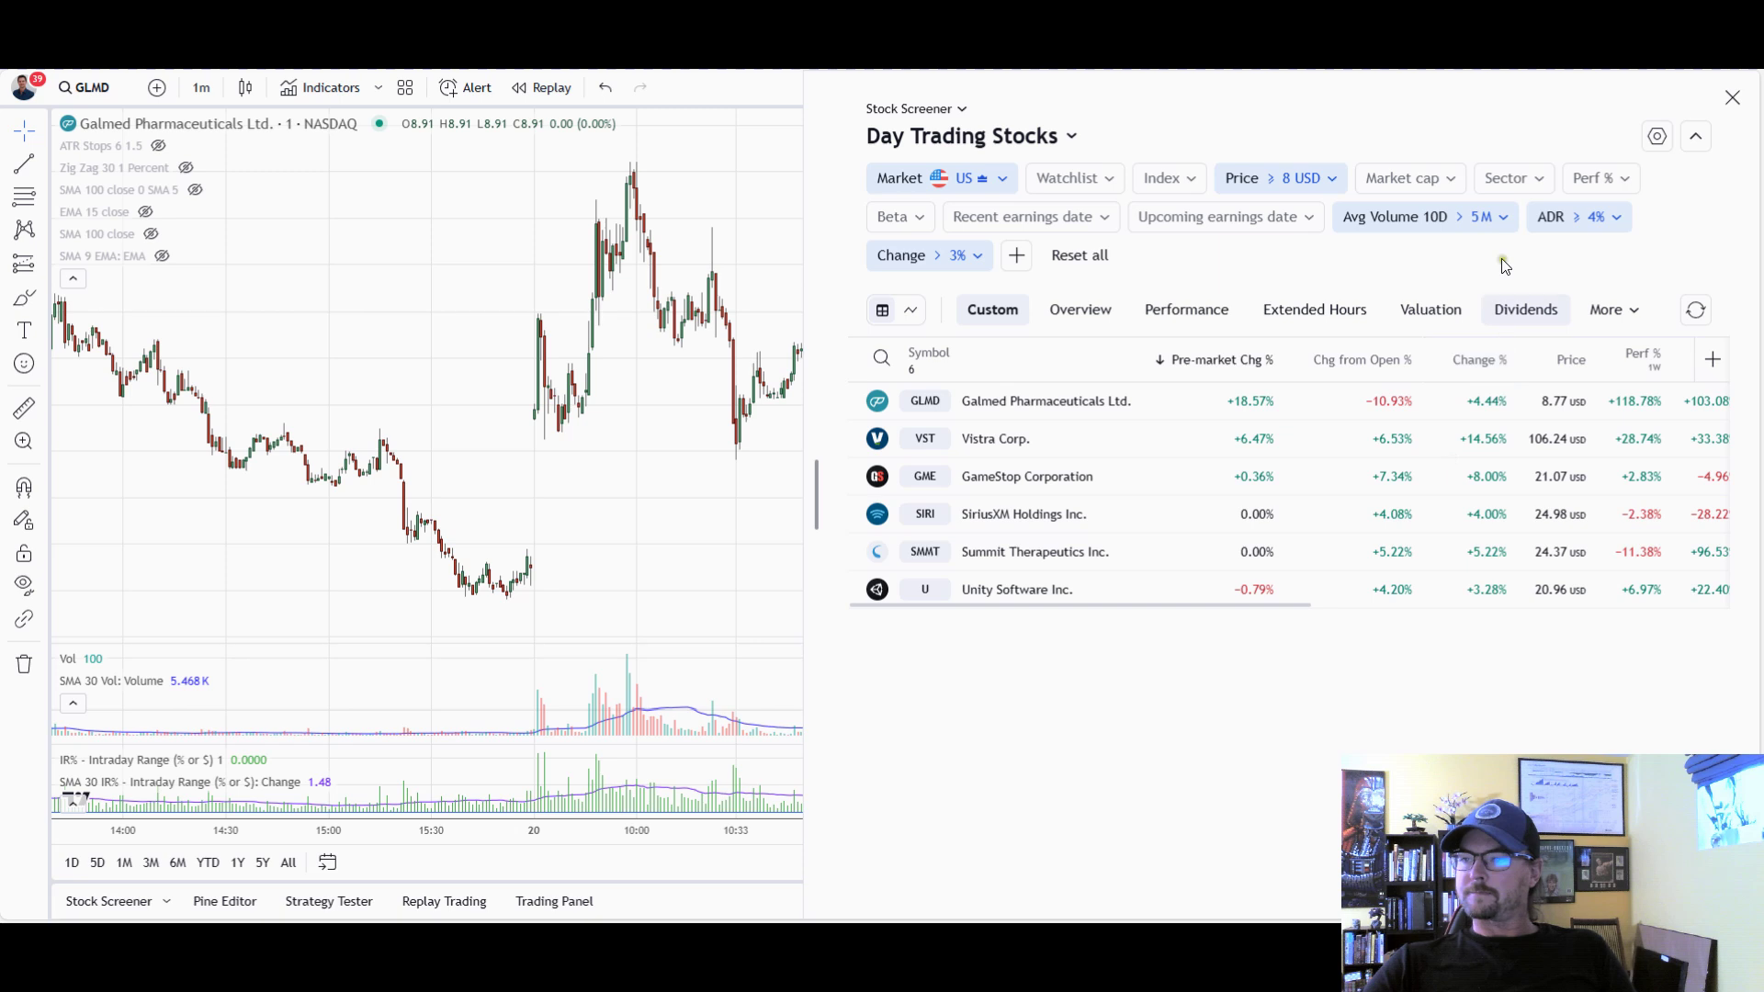
Inspect the Average Daily Range filter's preset ranges and manual setup, leaving without applying changes
click(1554, 221)
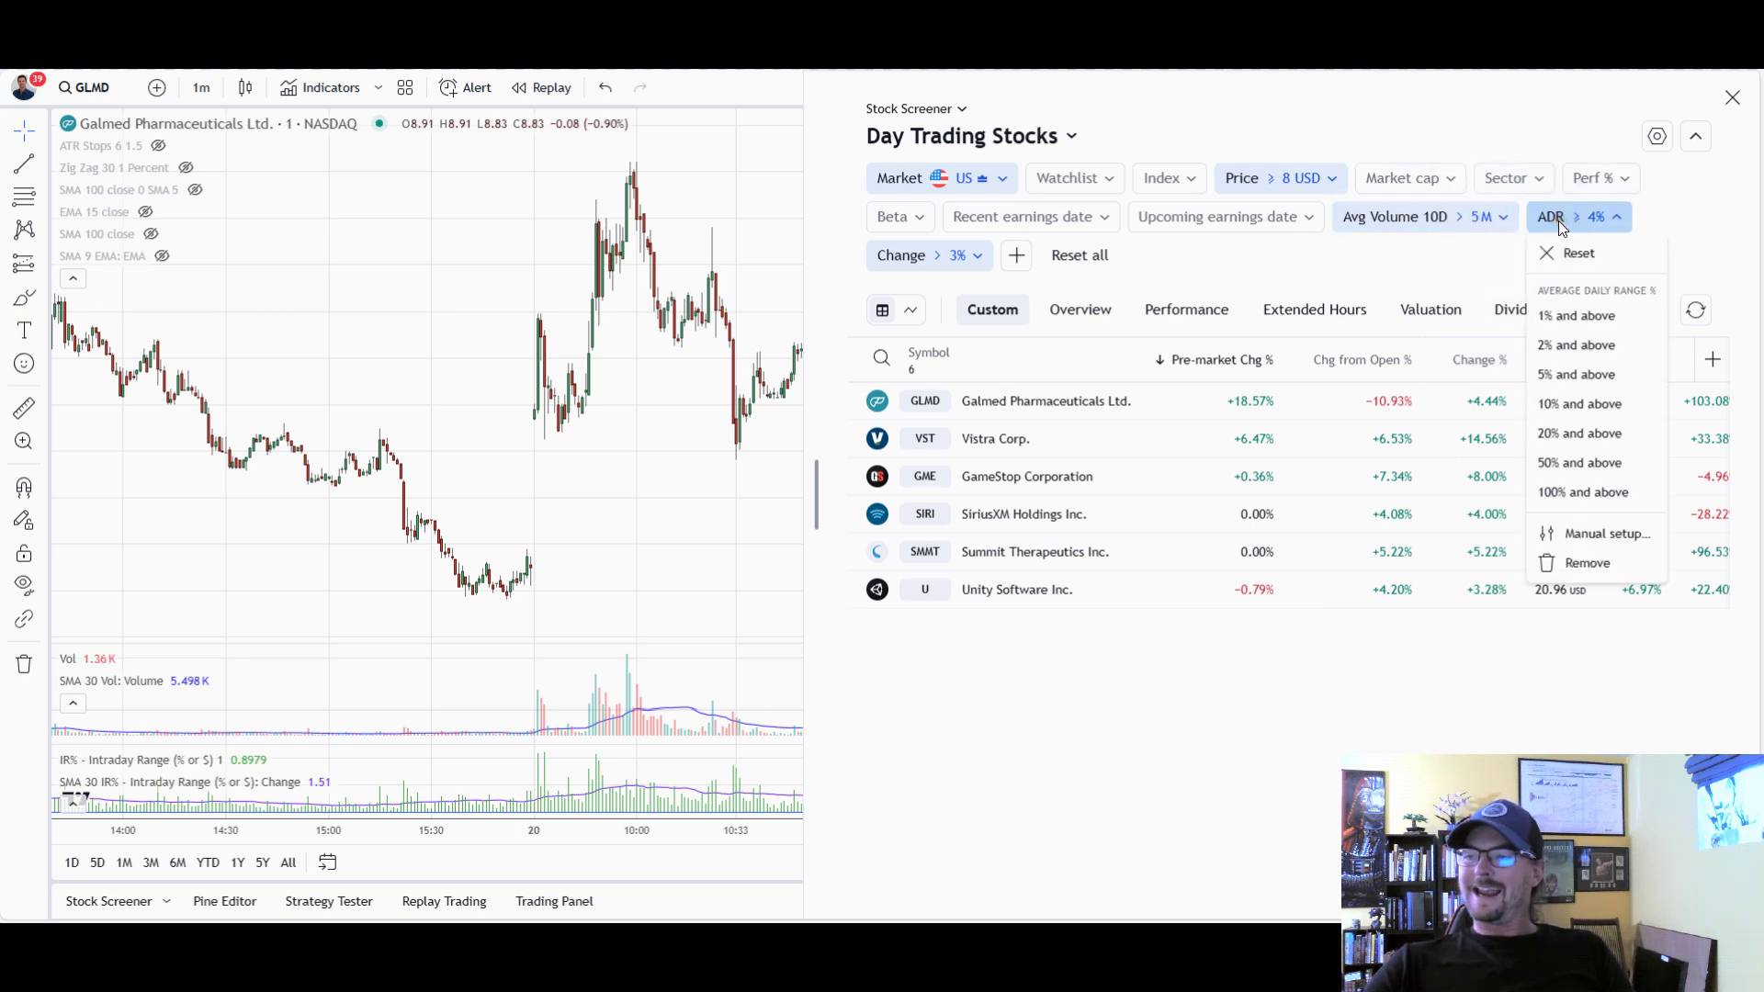
click(1608, 535)
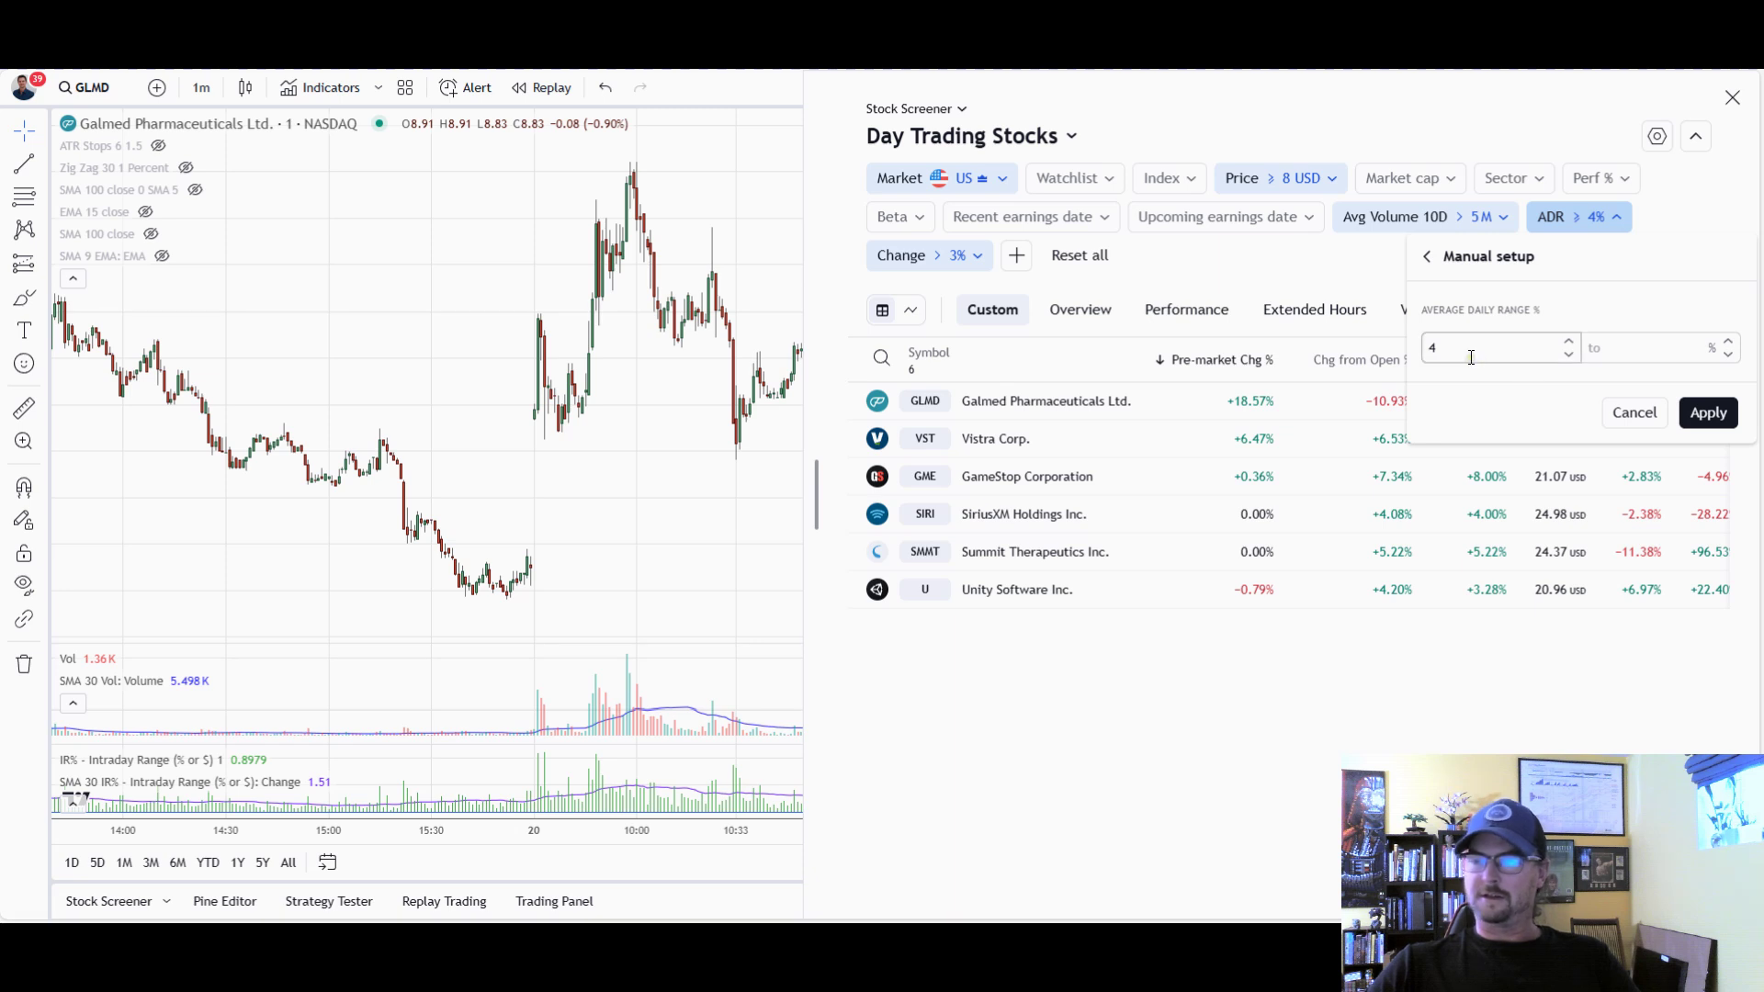
click(1687, 232)
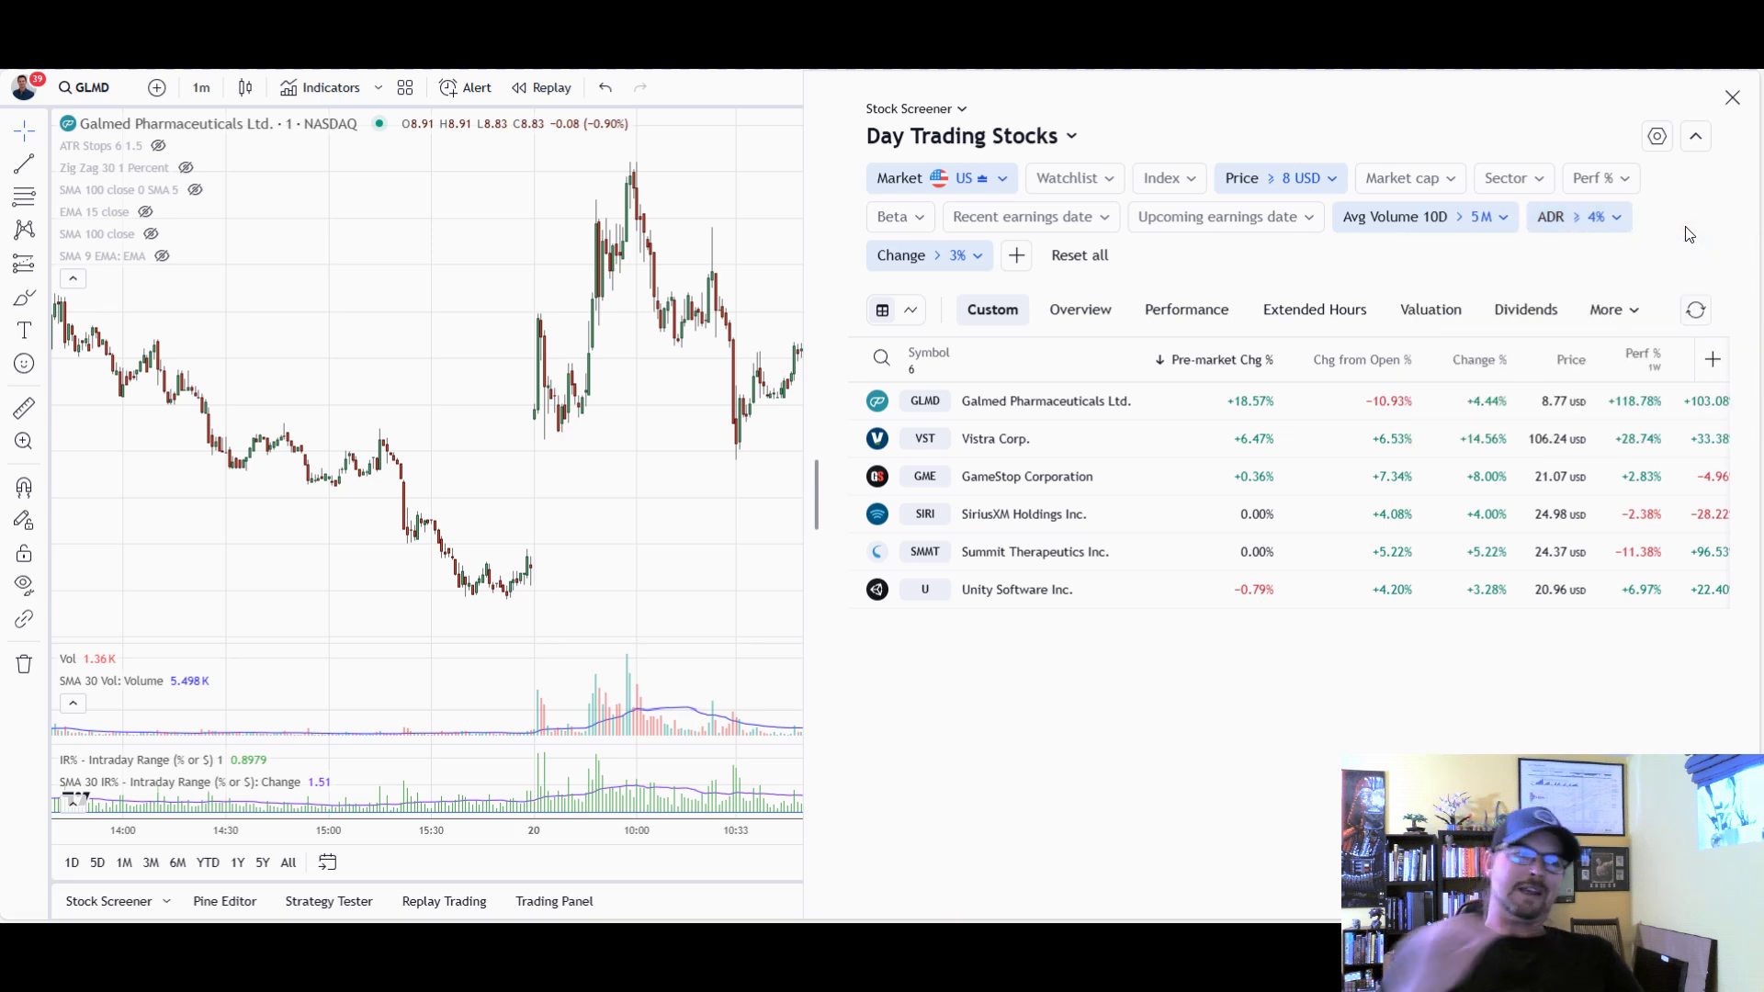
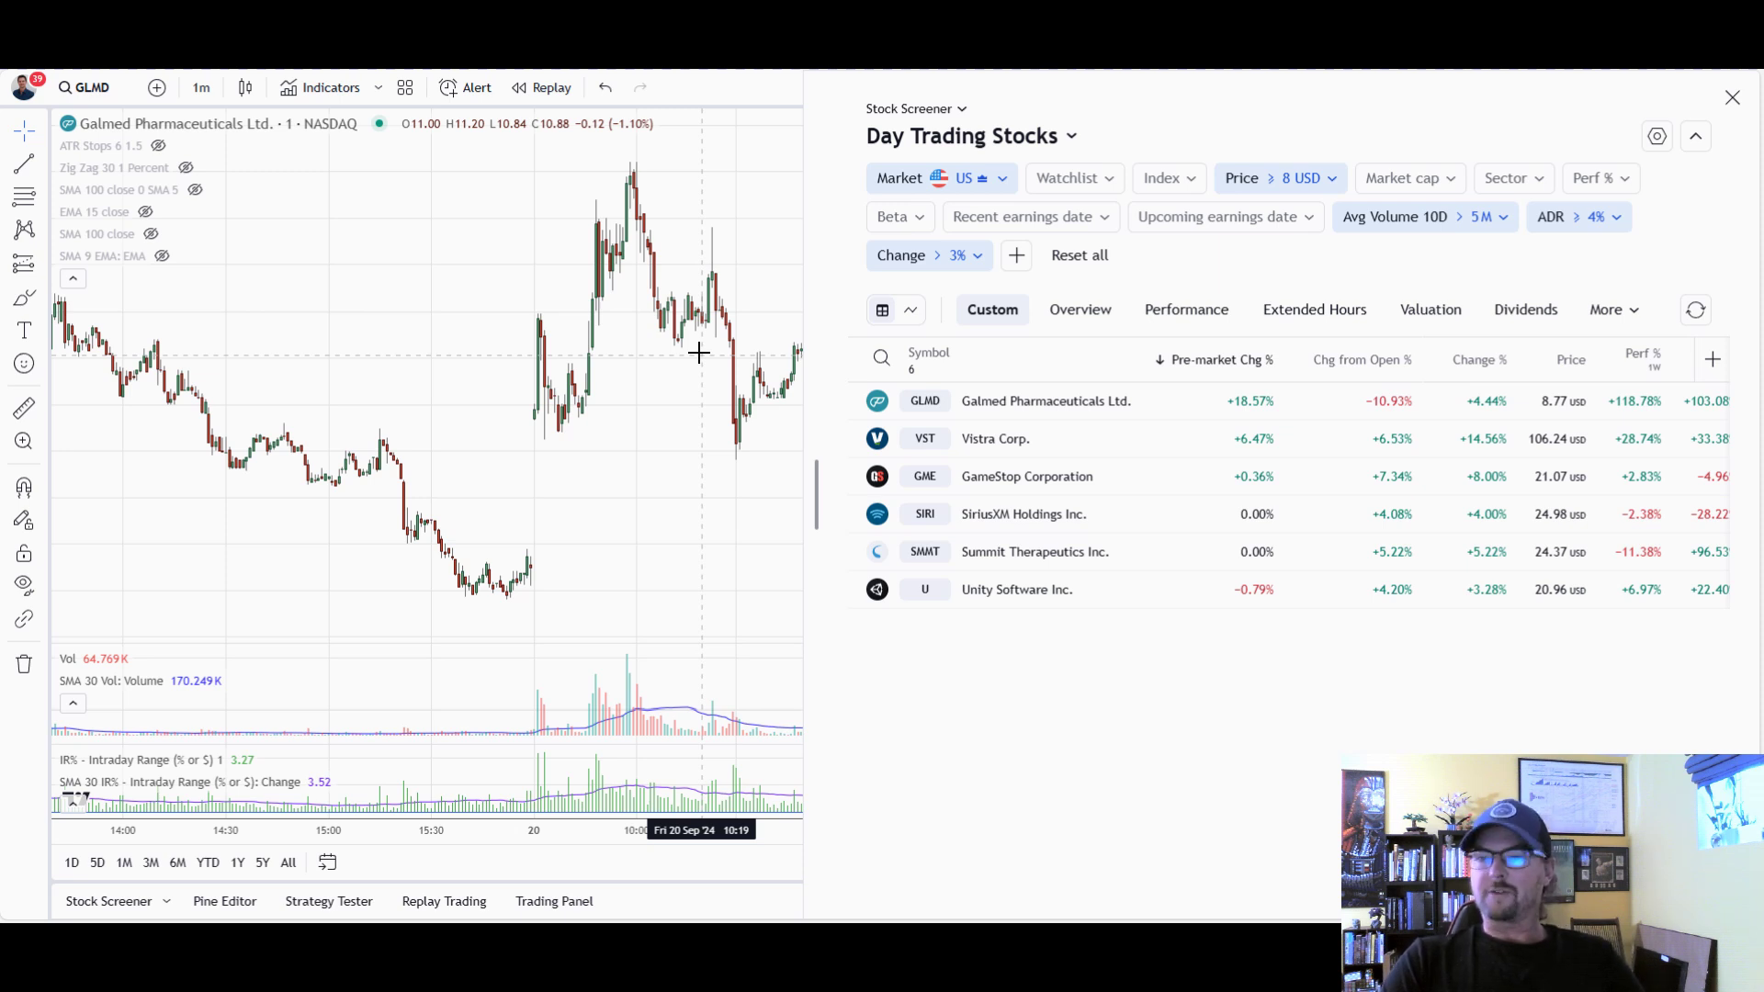
click(1620, 219)
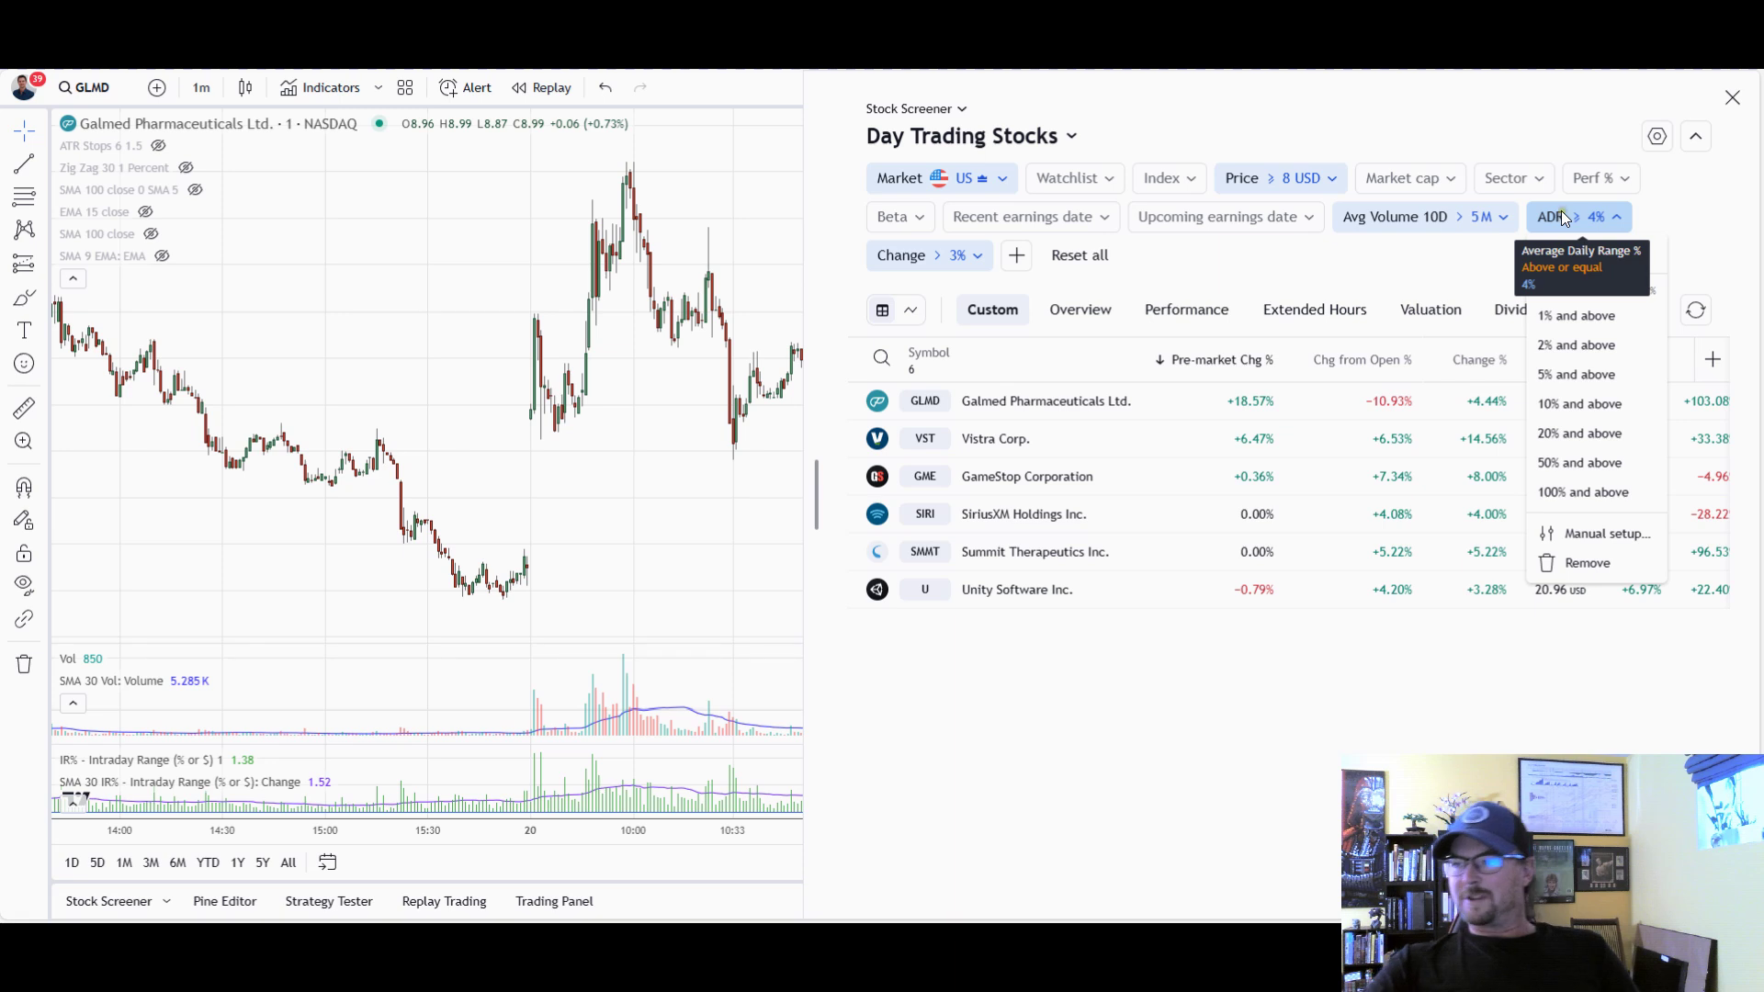
click(1663, 217)
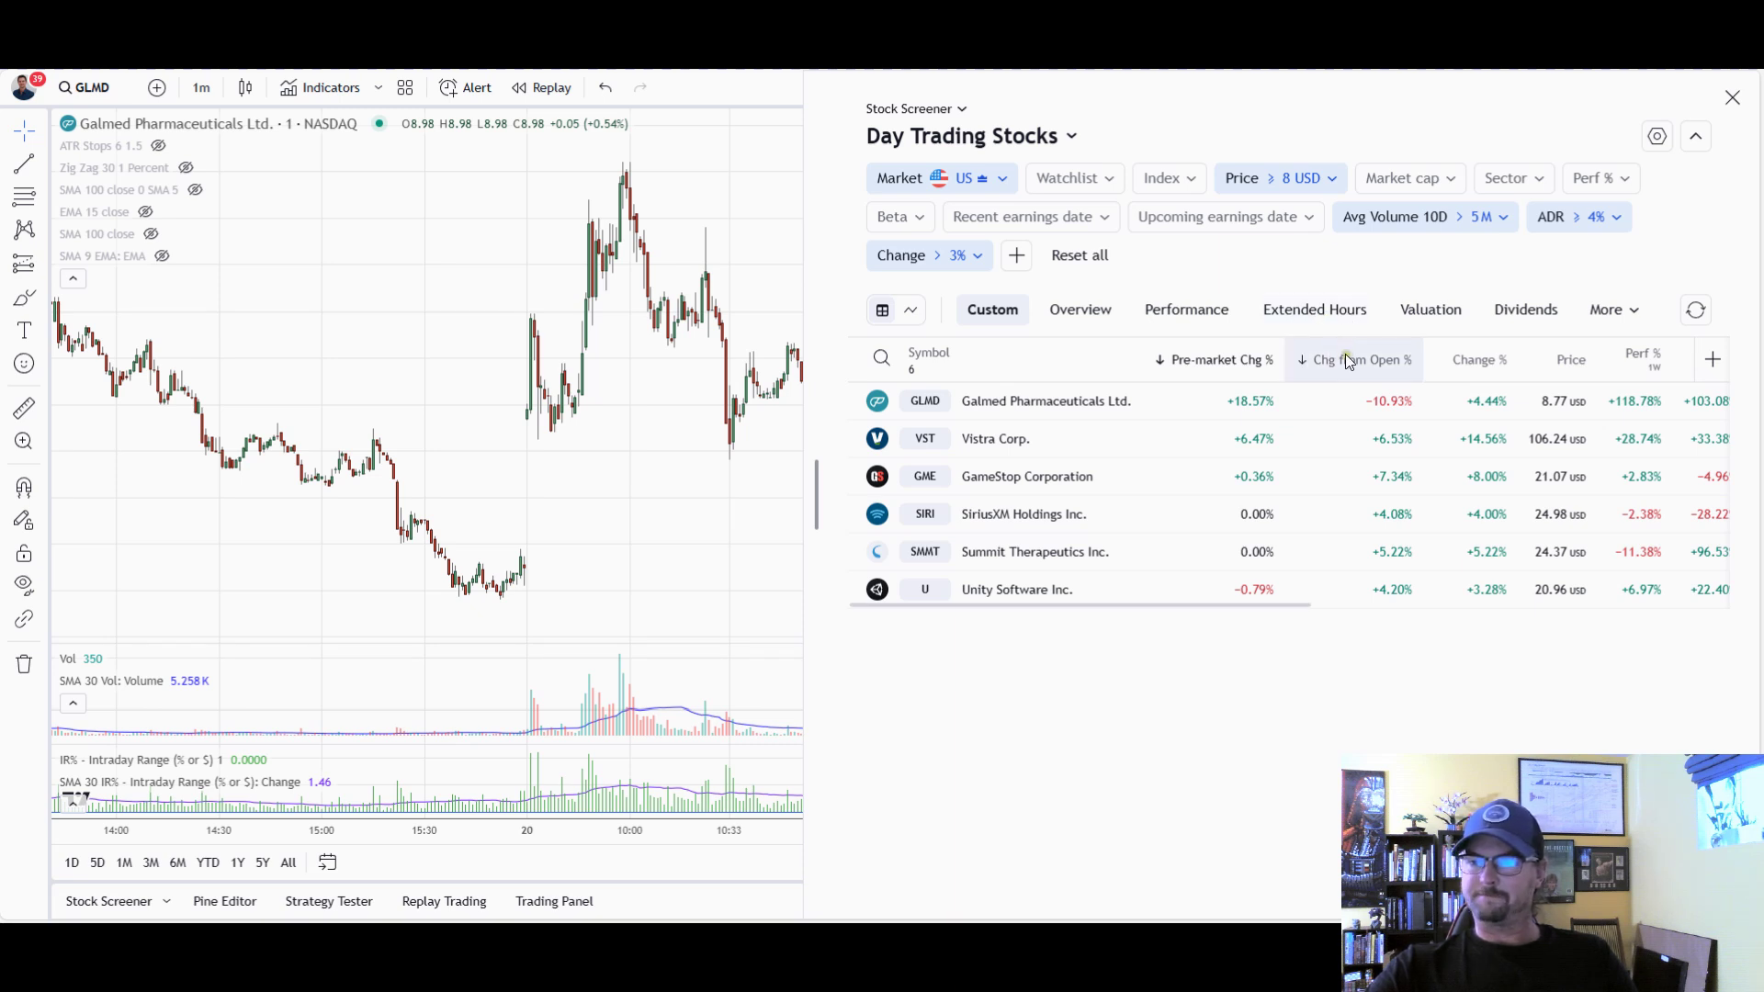
Show the Extended Hours columns in the screener and measure GLMD's overnight price gap on the chart, clearing the measurement
click(1309, 309)
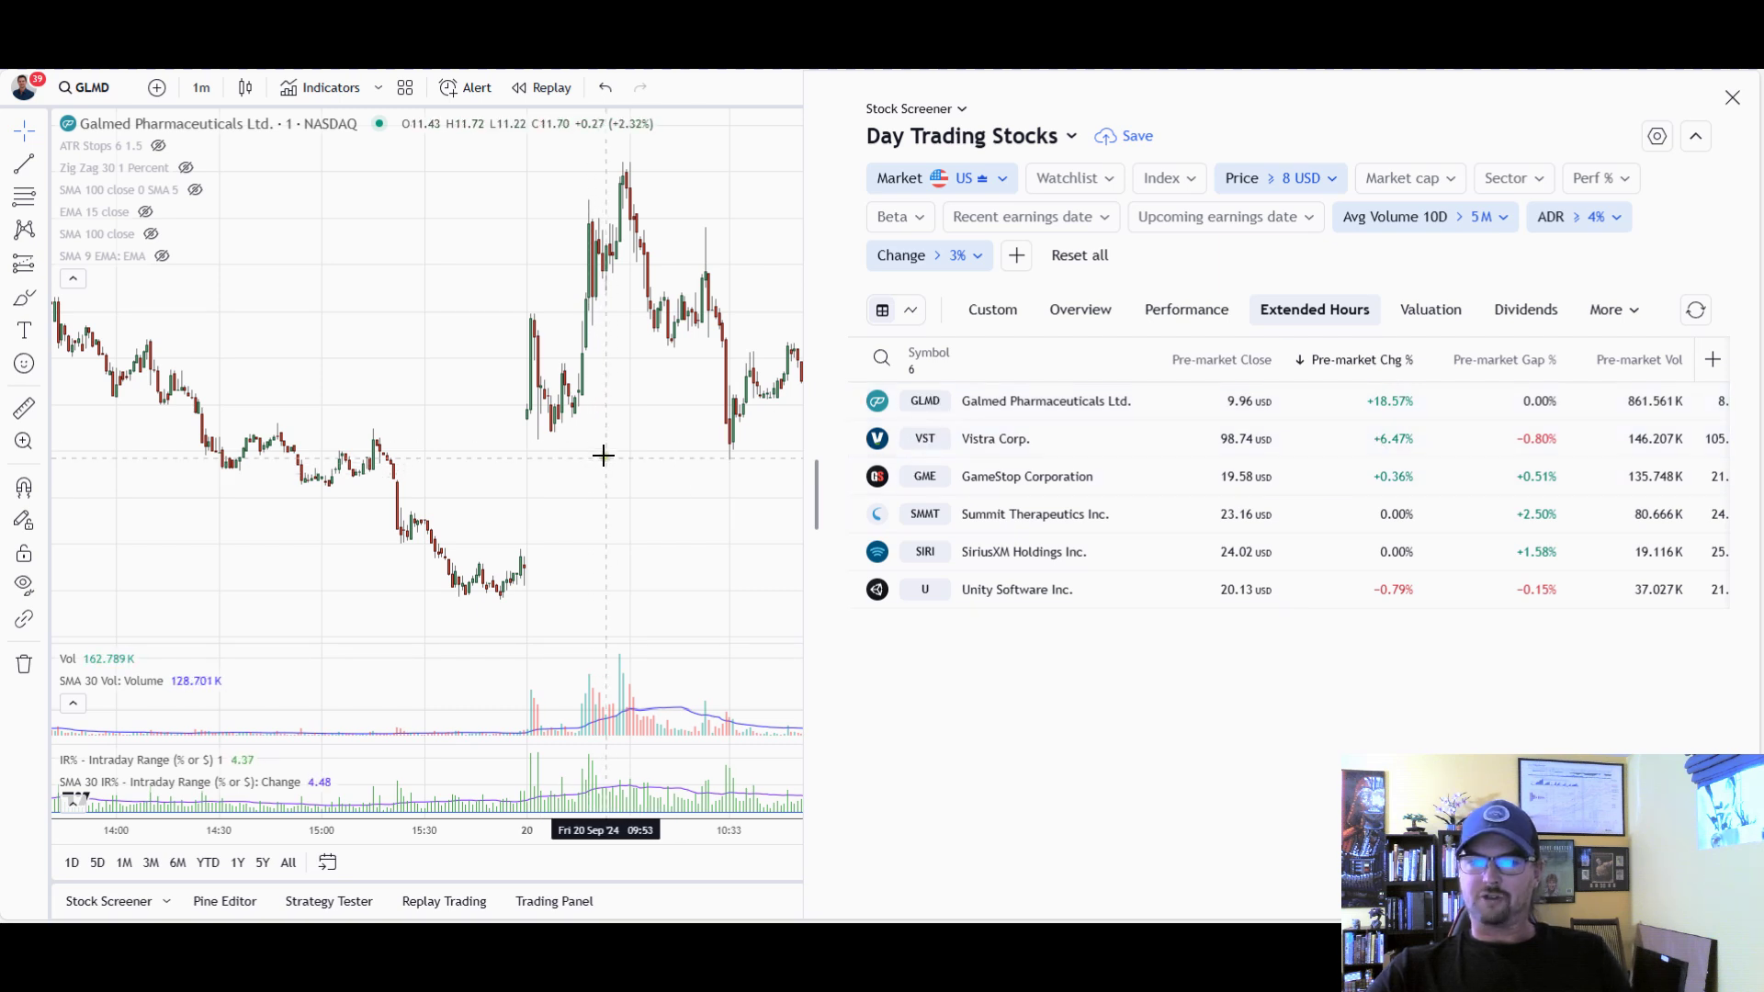
click(1105, 410)
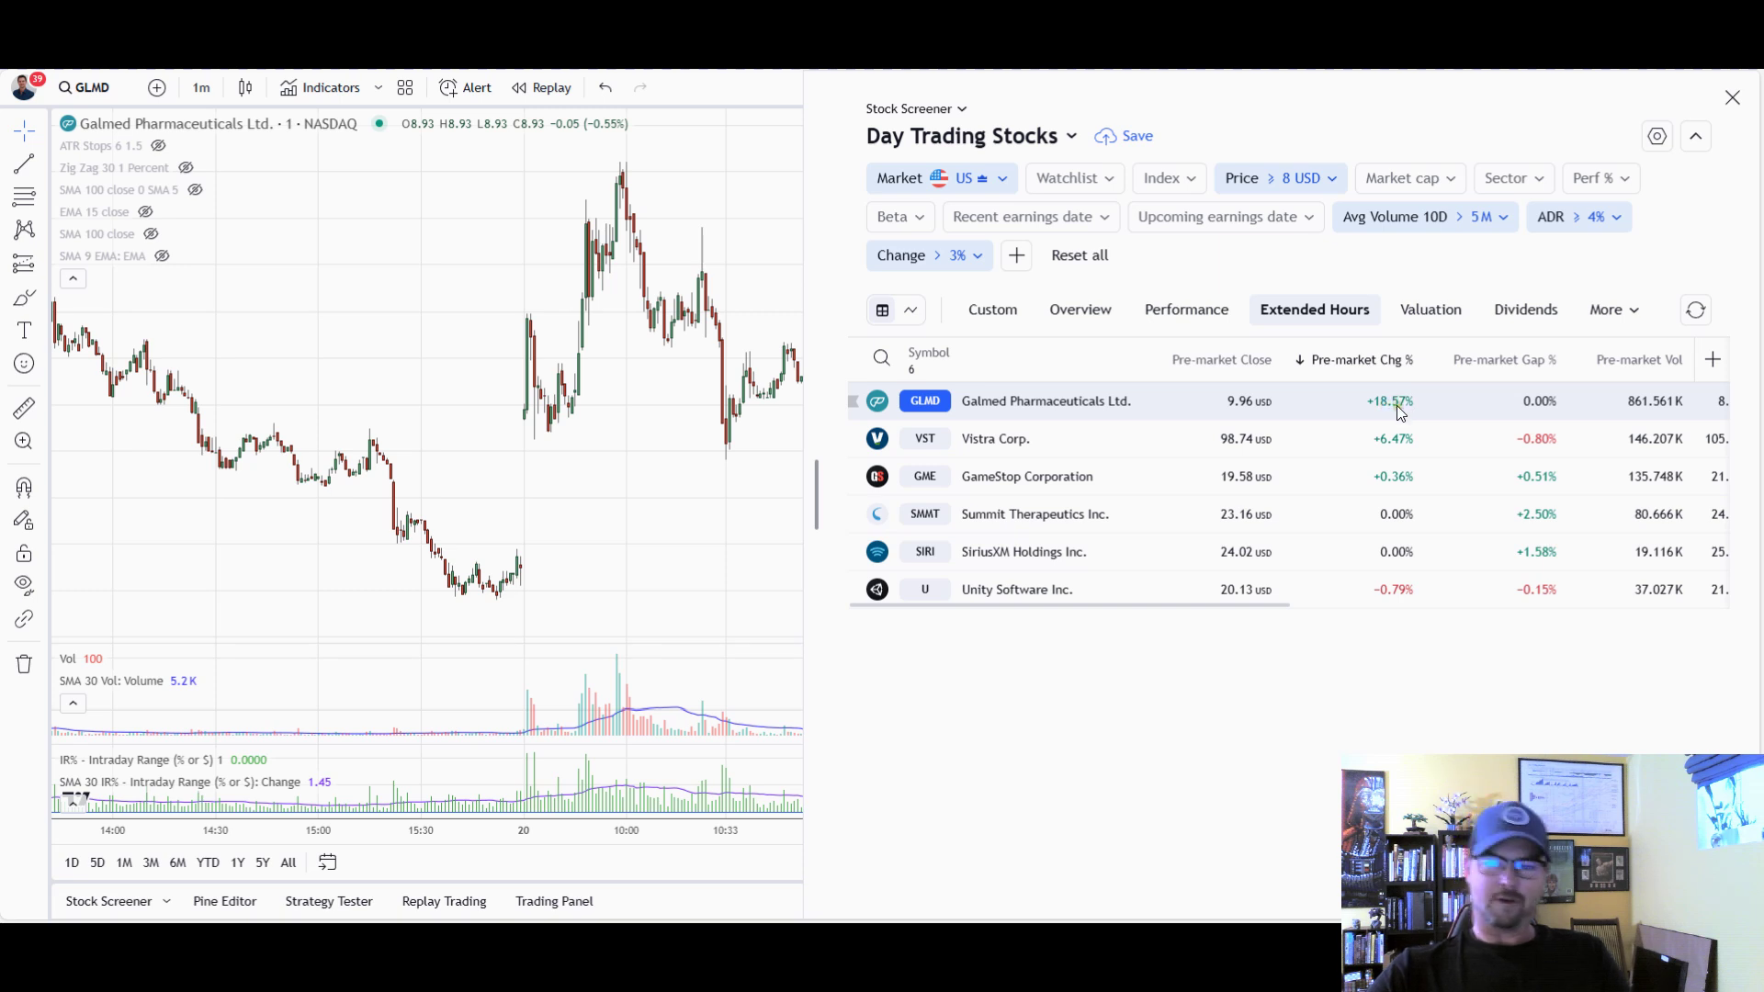
click(23, 407)
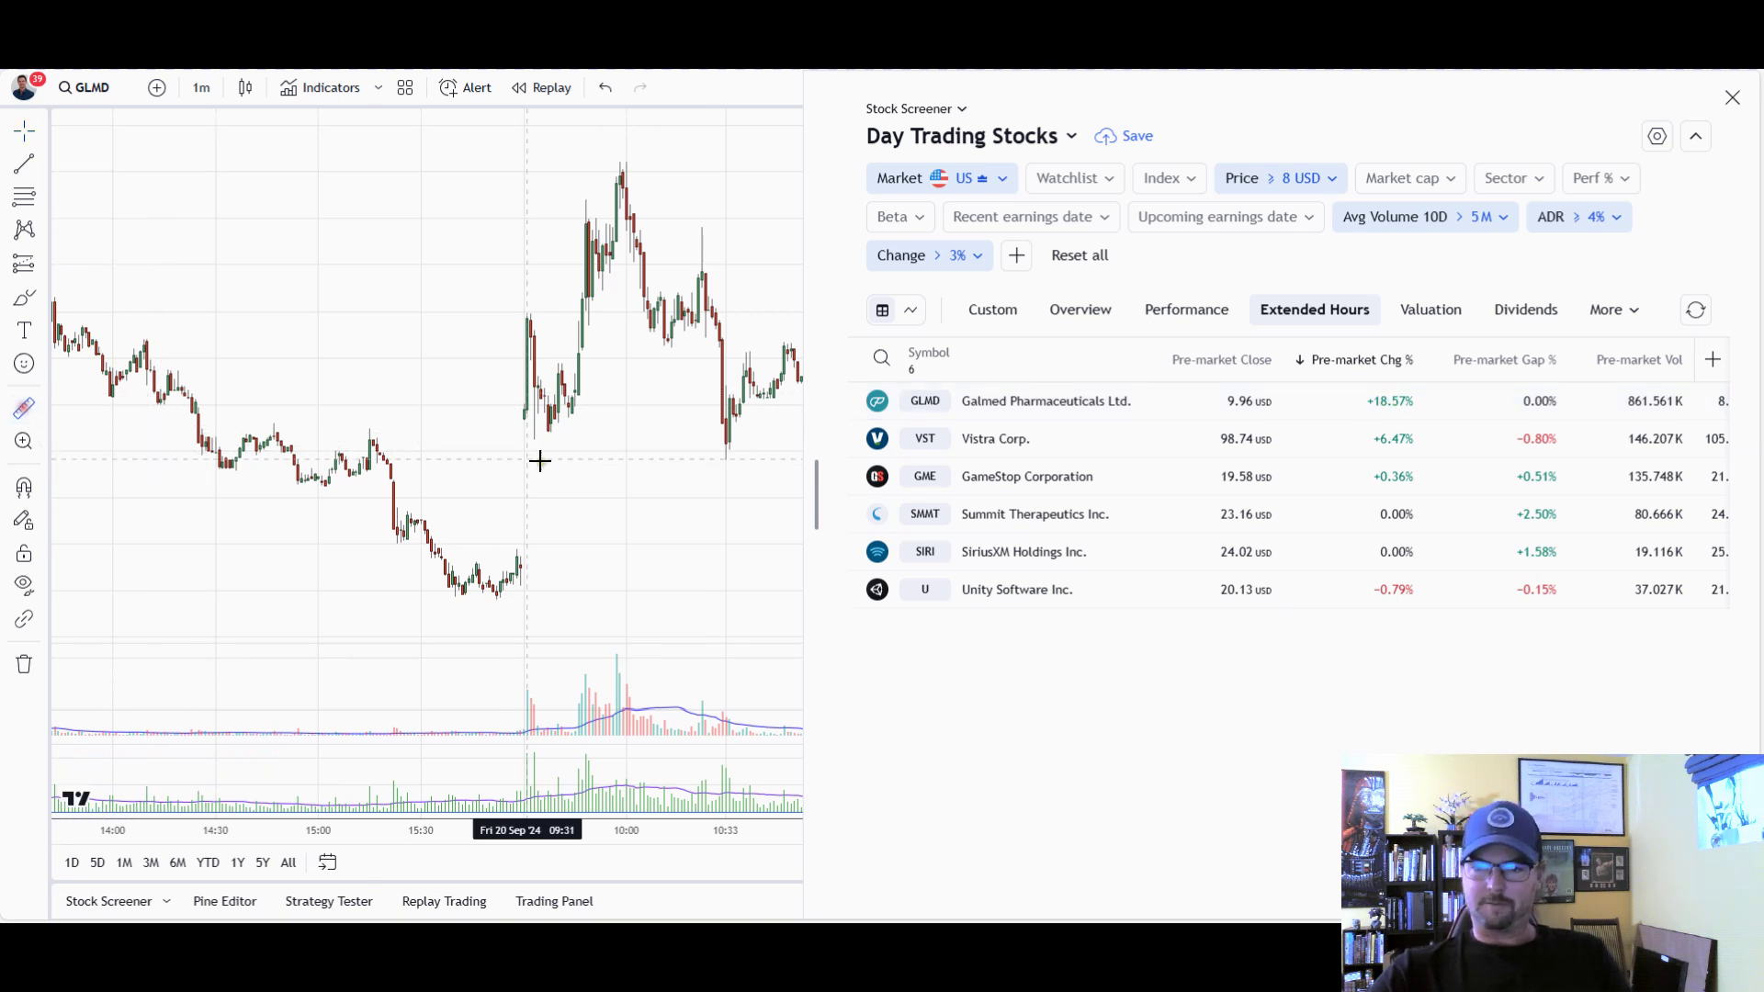
click(512, 567)
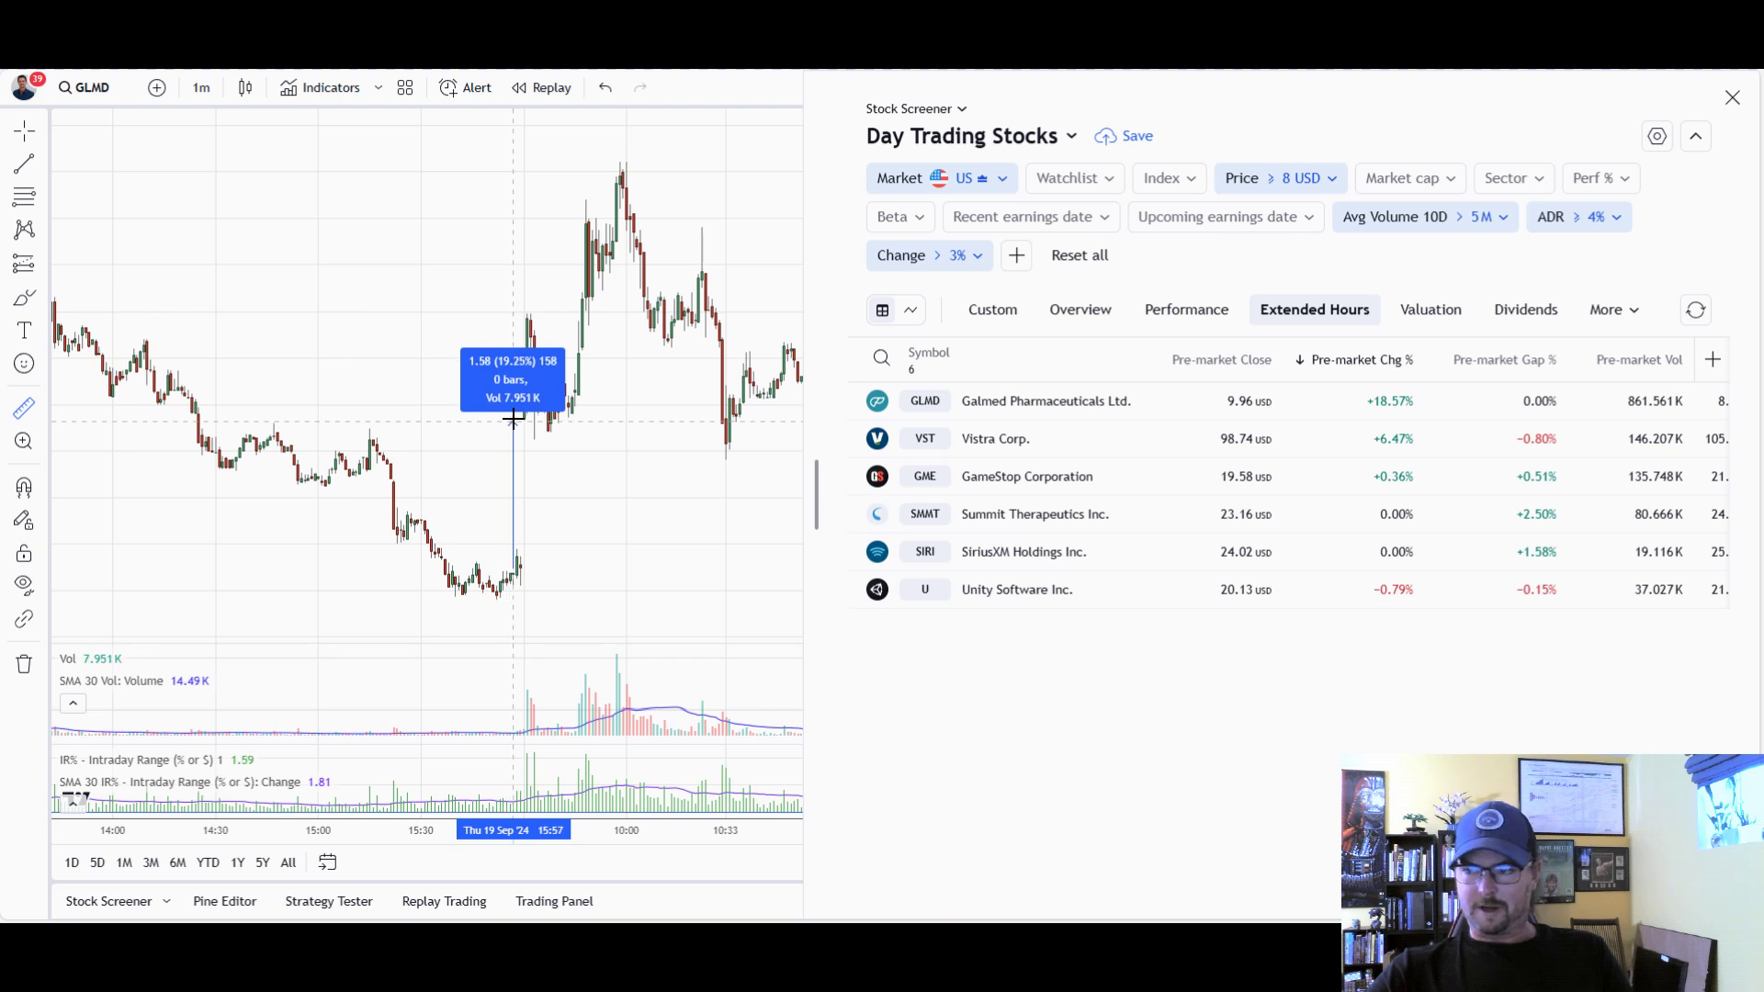
click(551, 531)
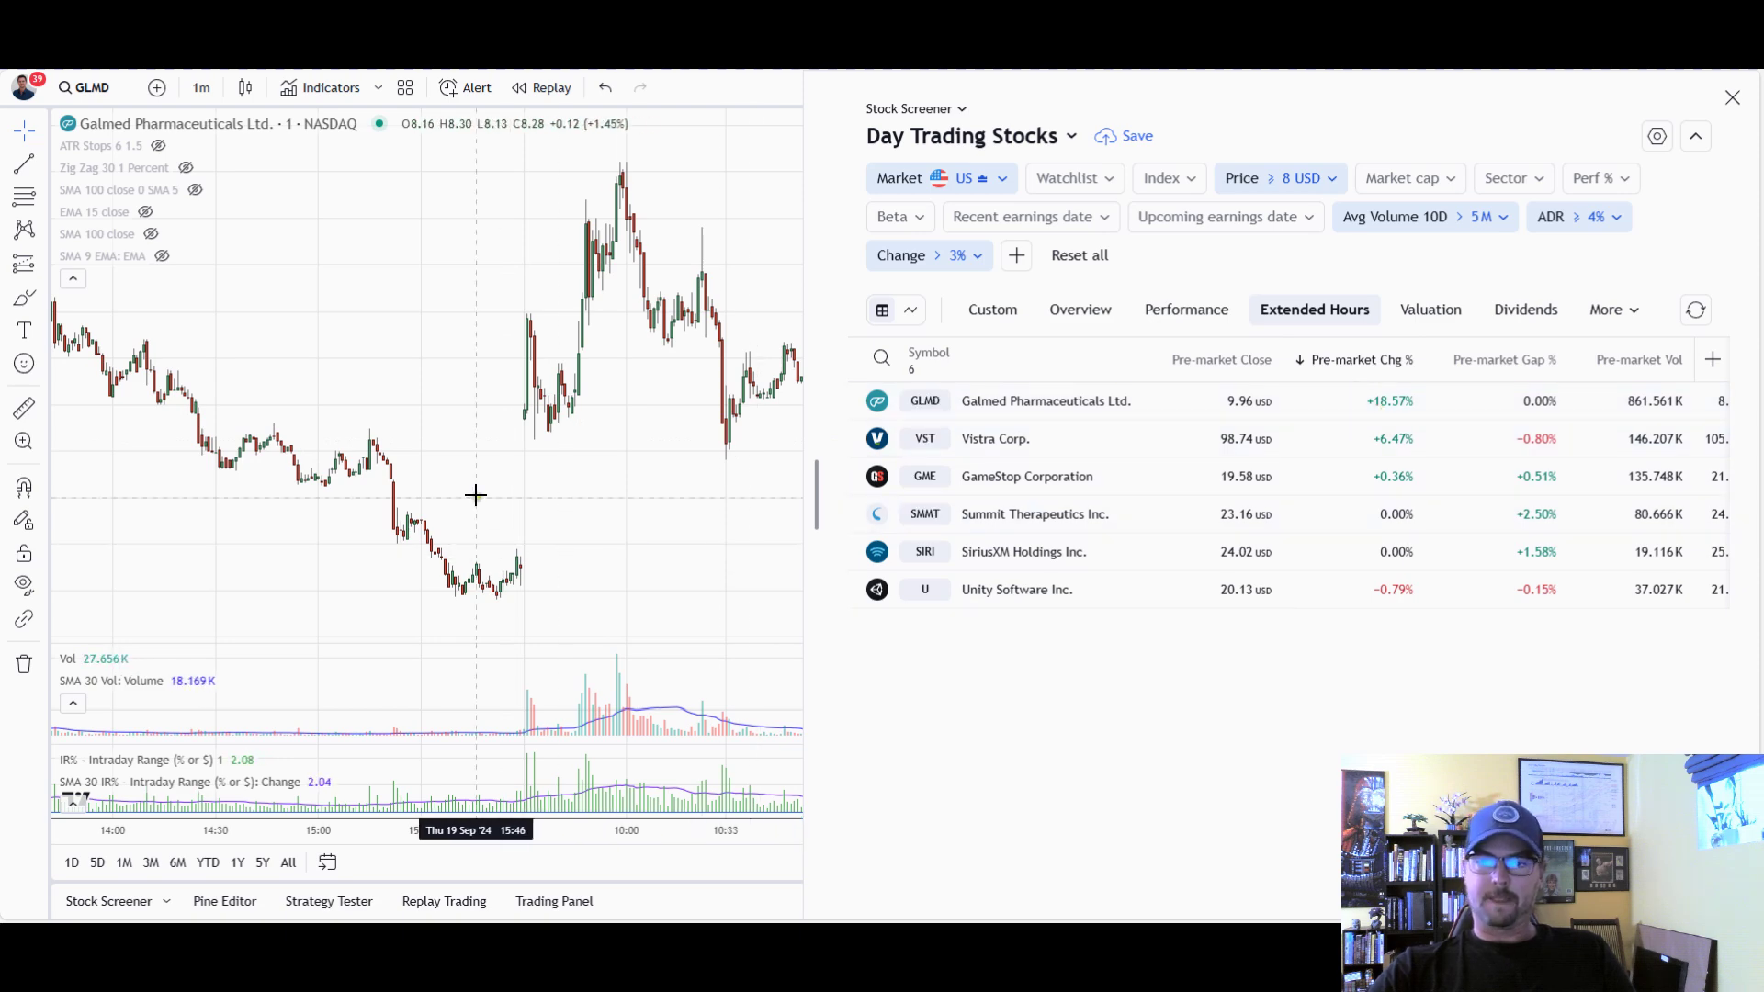
Set the chart's session to Extended trading hours in the chart settings and apply it
right_click(390, 338)
click(513, 798)
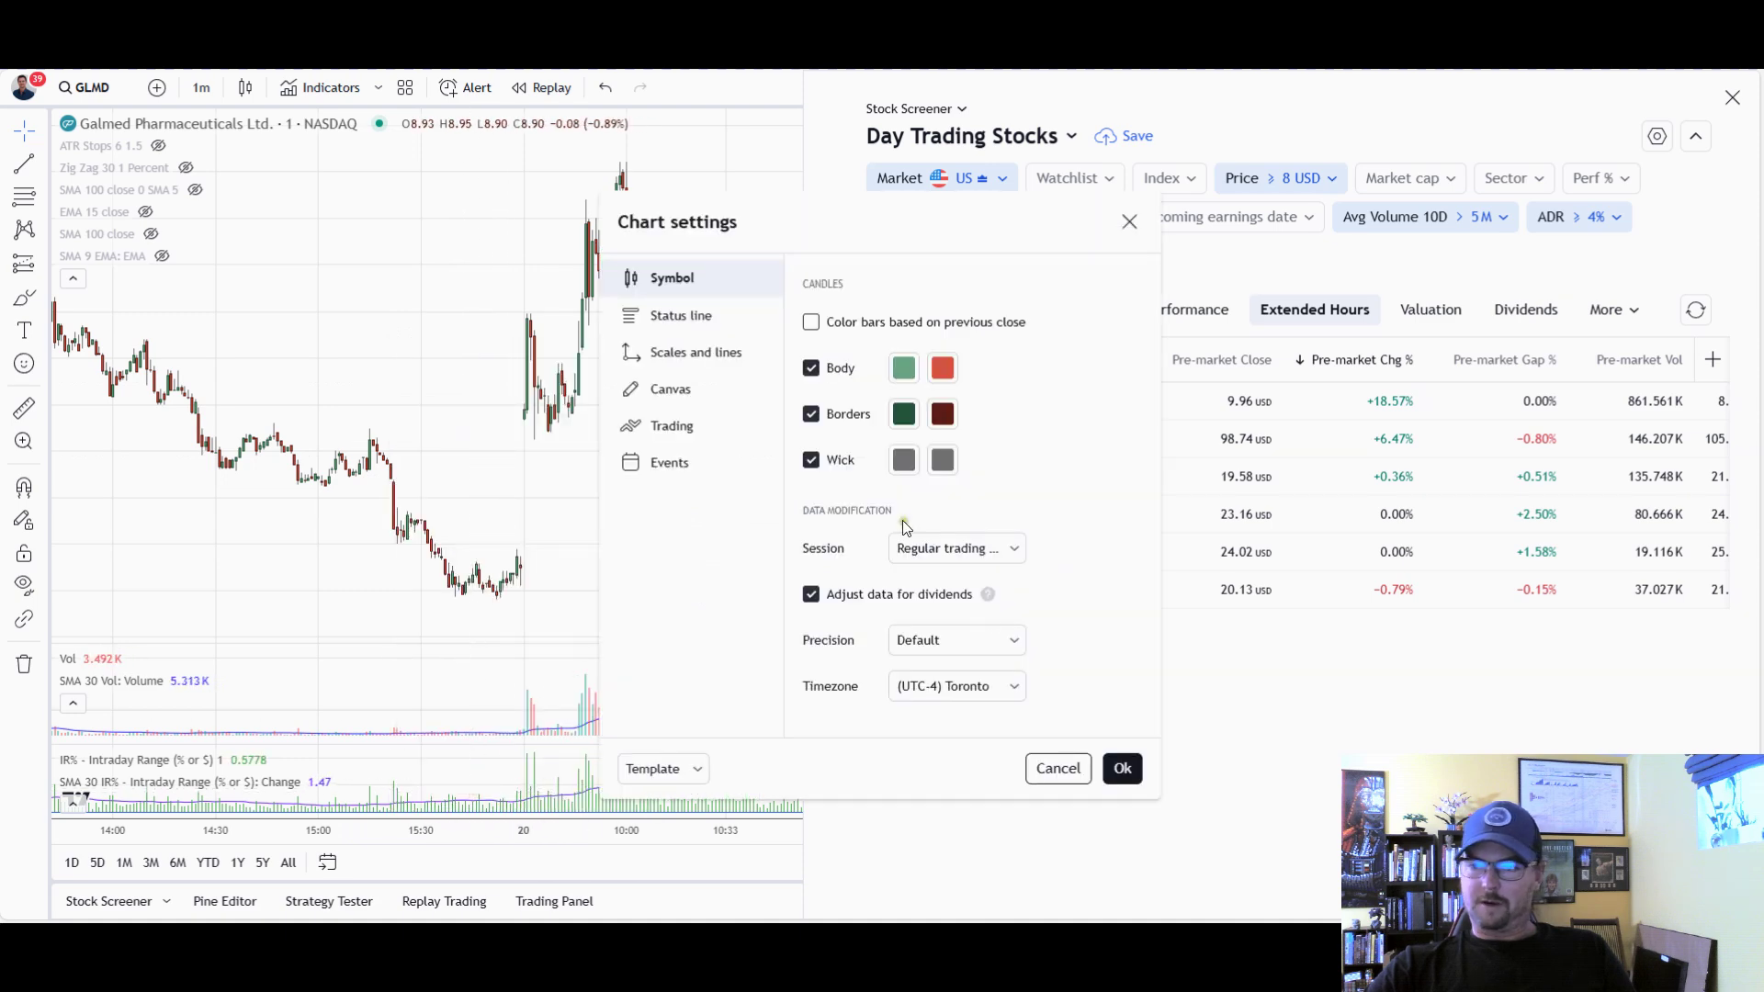
click(1010, 548)
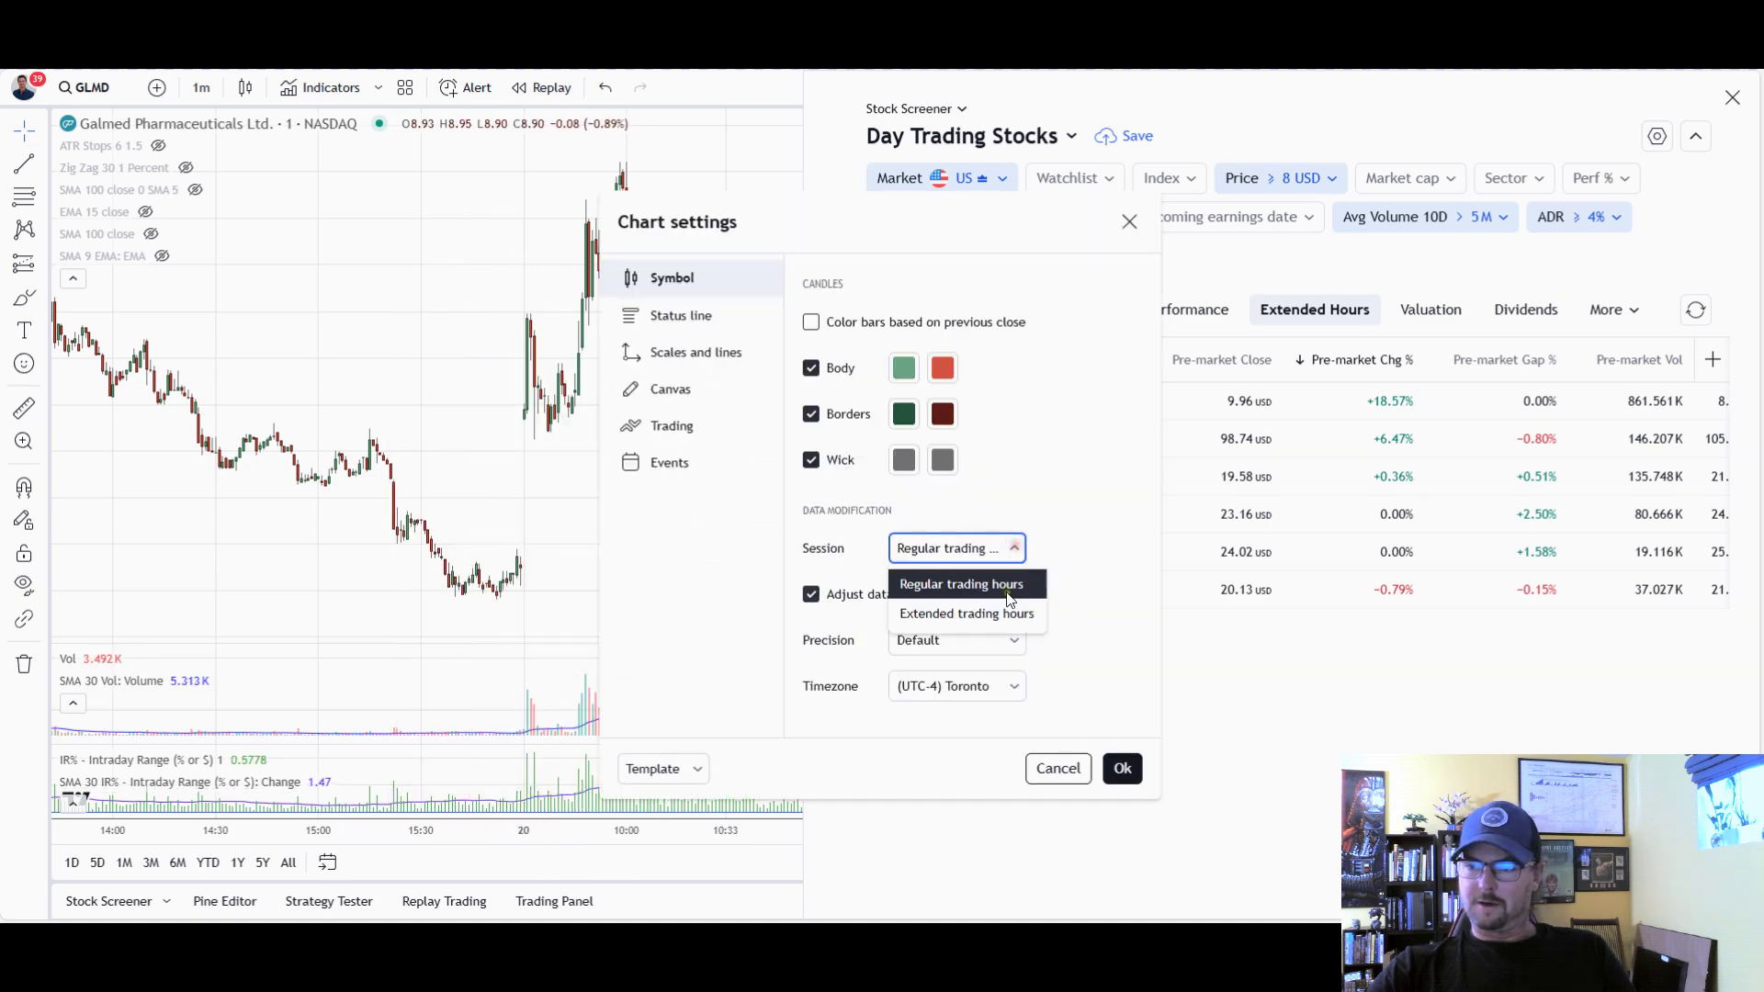
click(1000, 612)
click(1140, 813)
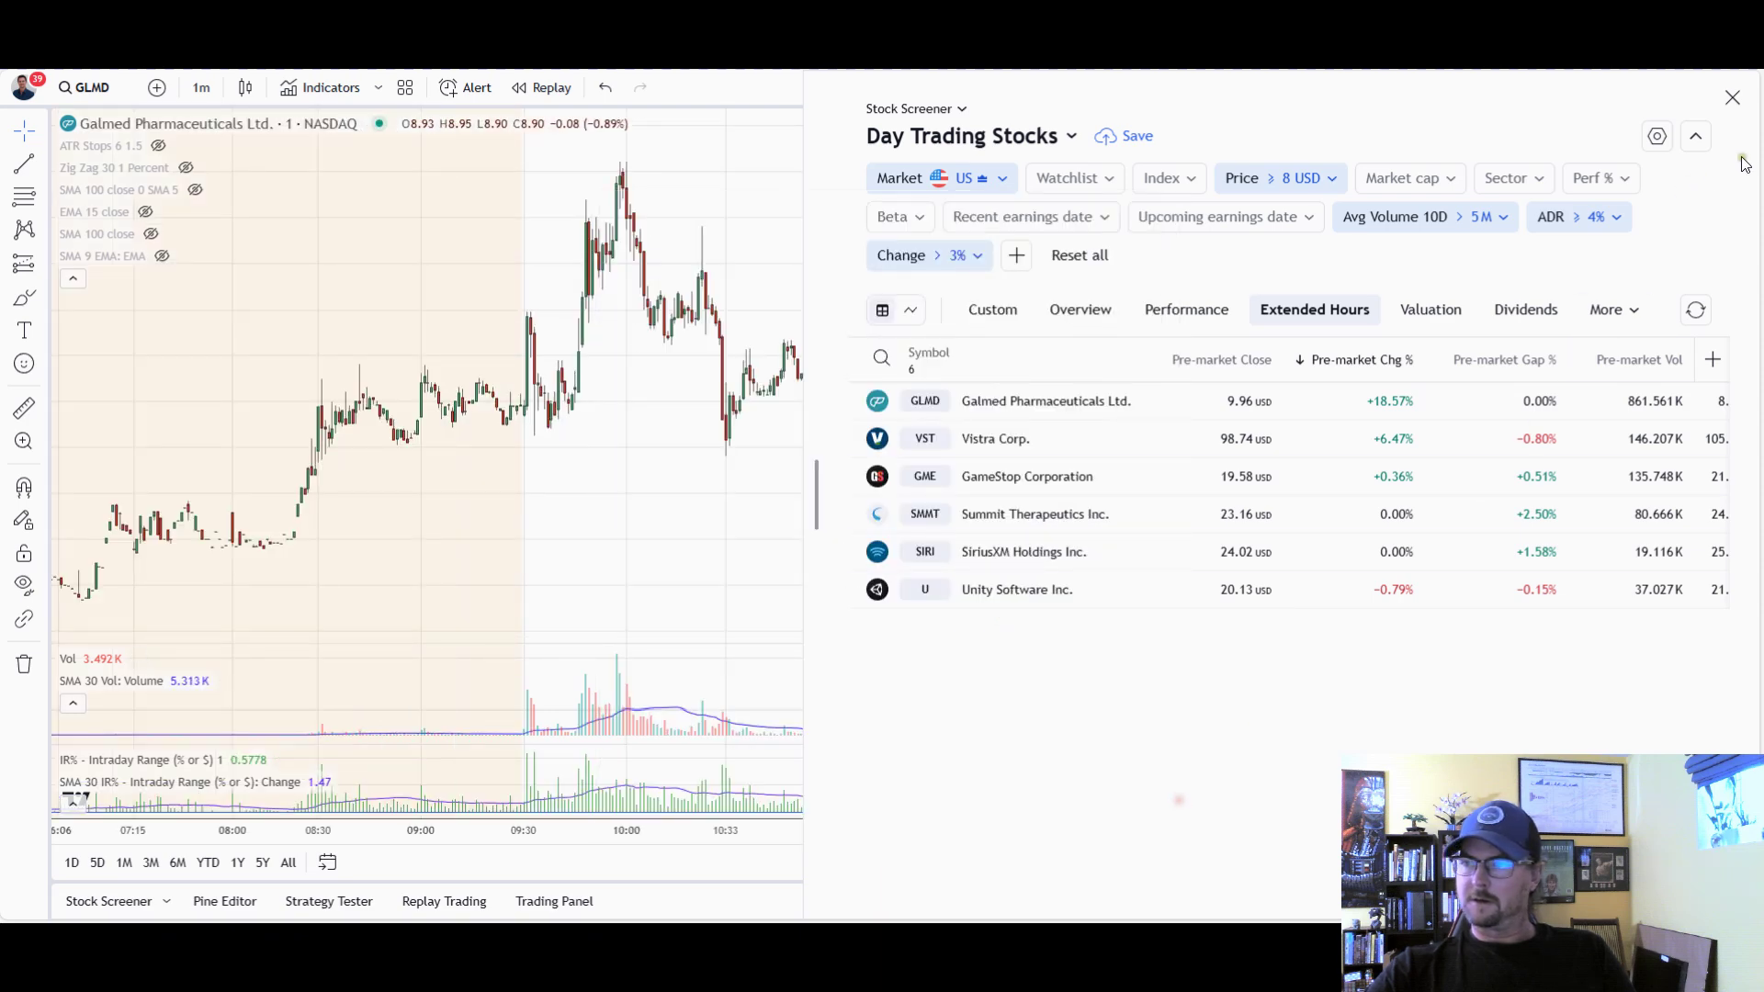
Save the Day Trading Stocks screen and close the screener to review GLMD's earlier price action on the full-width chart
click(1135, 135)
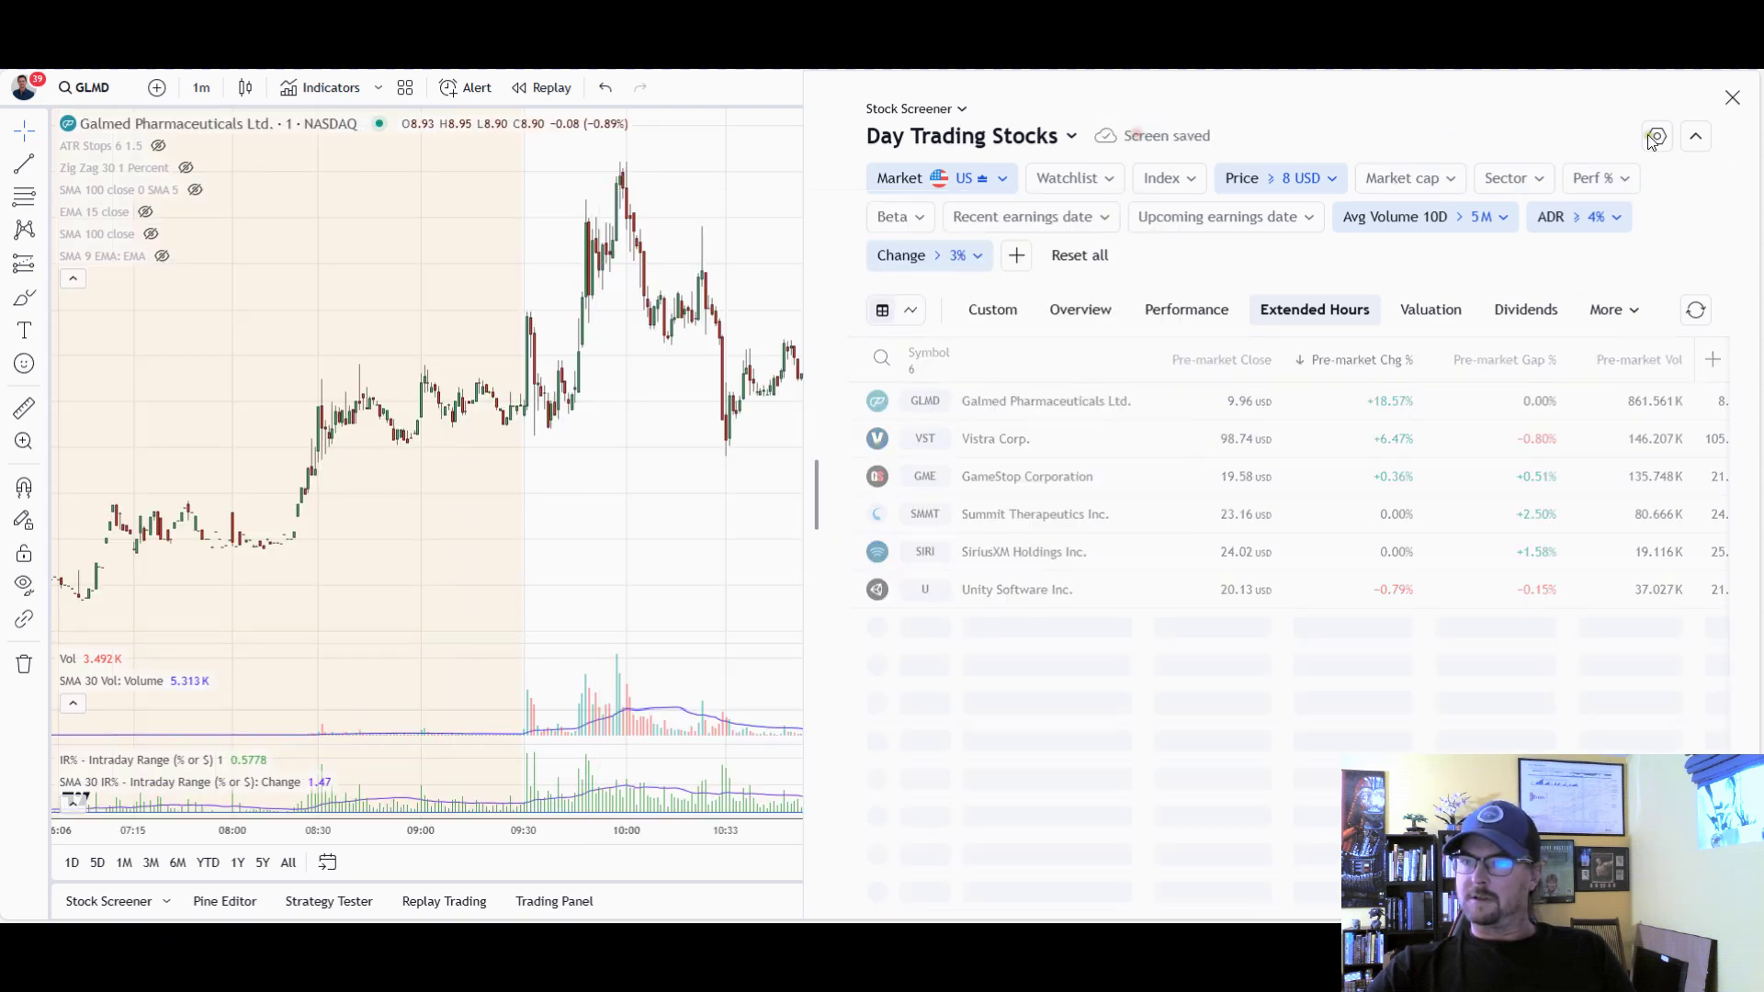
click(1733, 97)
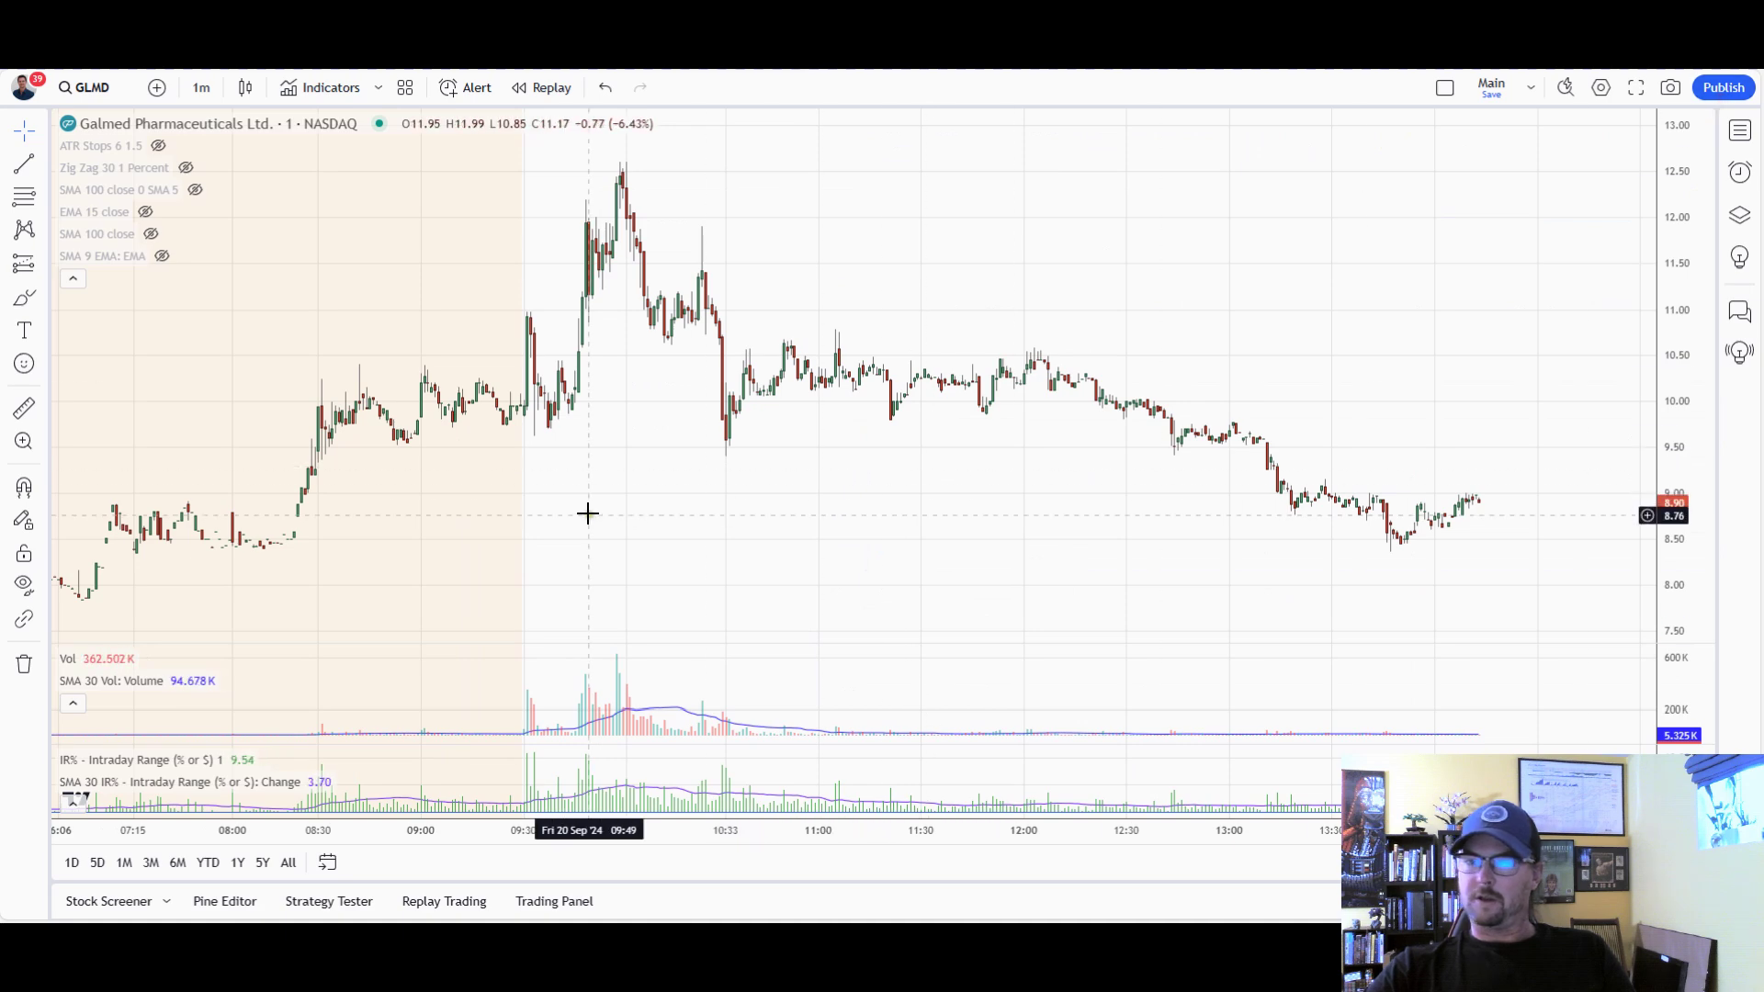
drag(634, 510, 1099, 579)
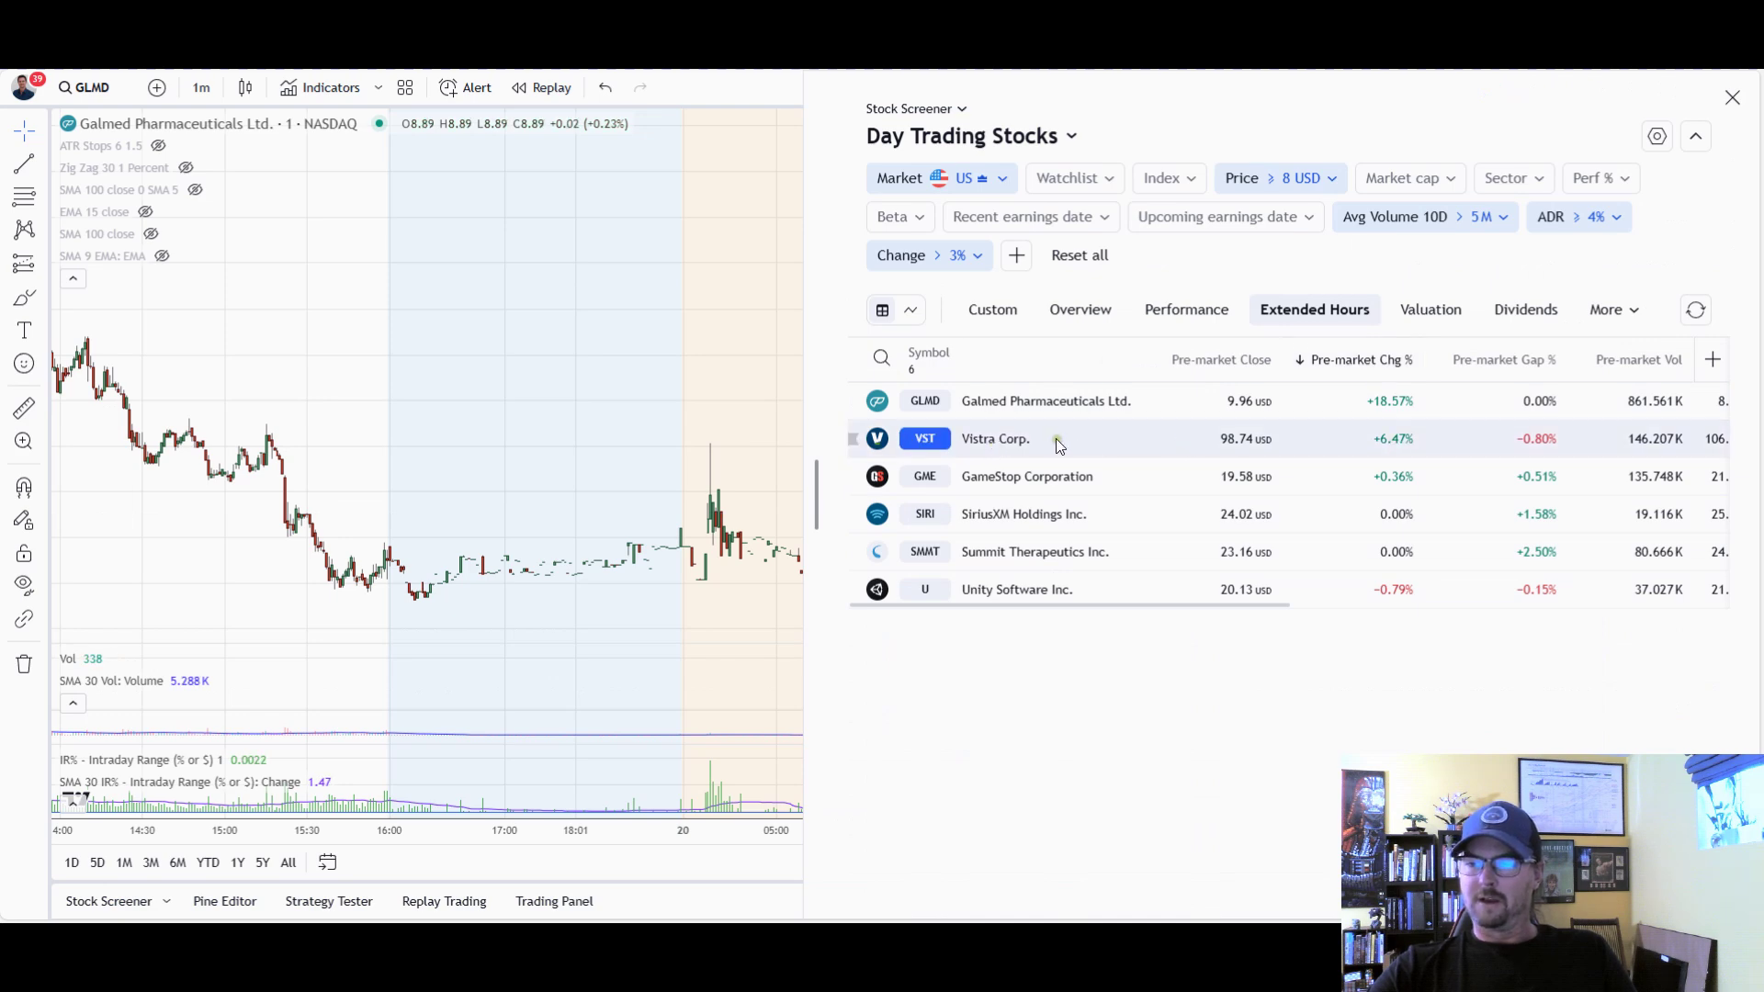
Load Vistra Corp. (VST, NYSE) on the chart and compare its later session with the screener's Performance columns
text(VST)
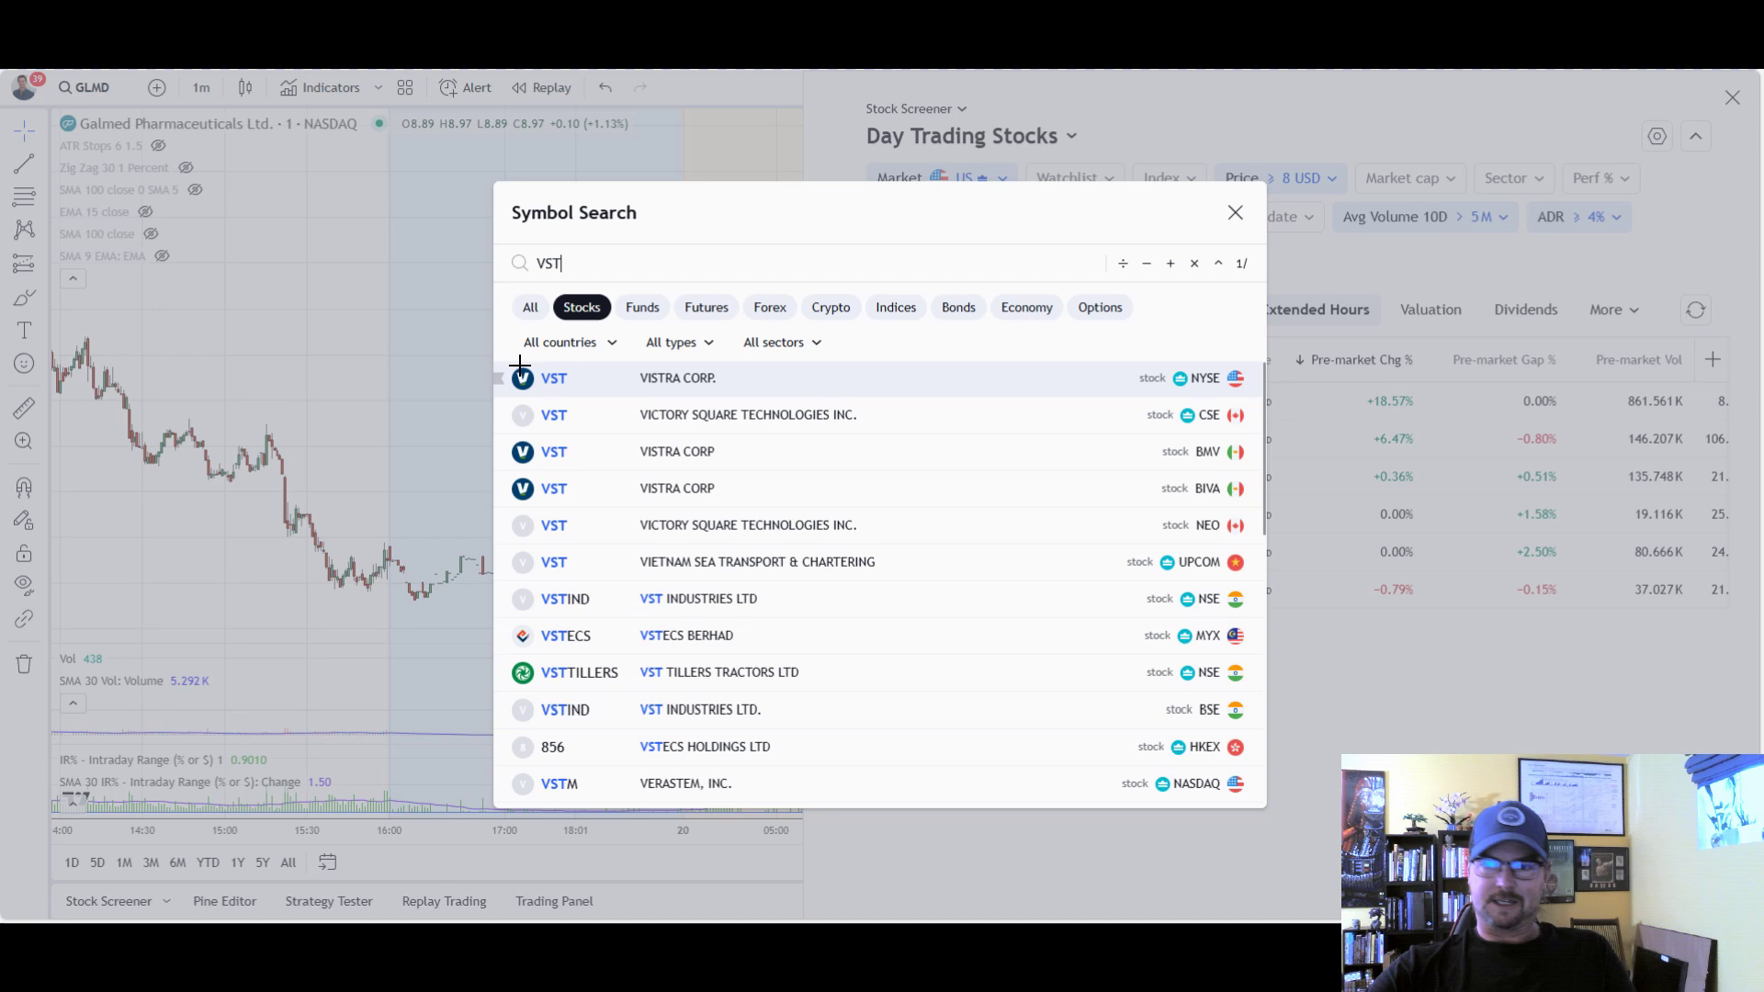
click(660, 390)
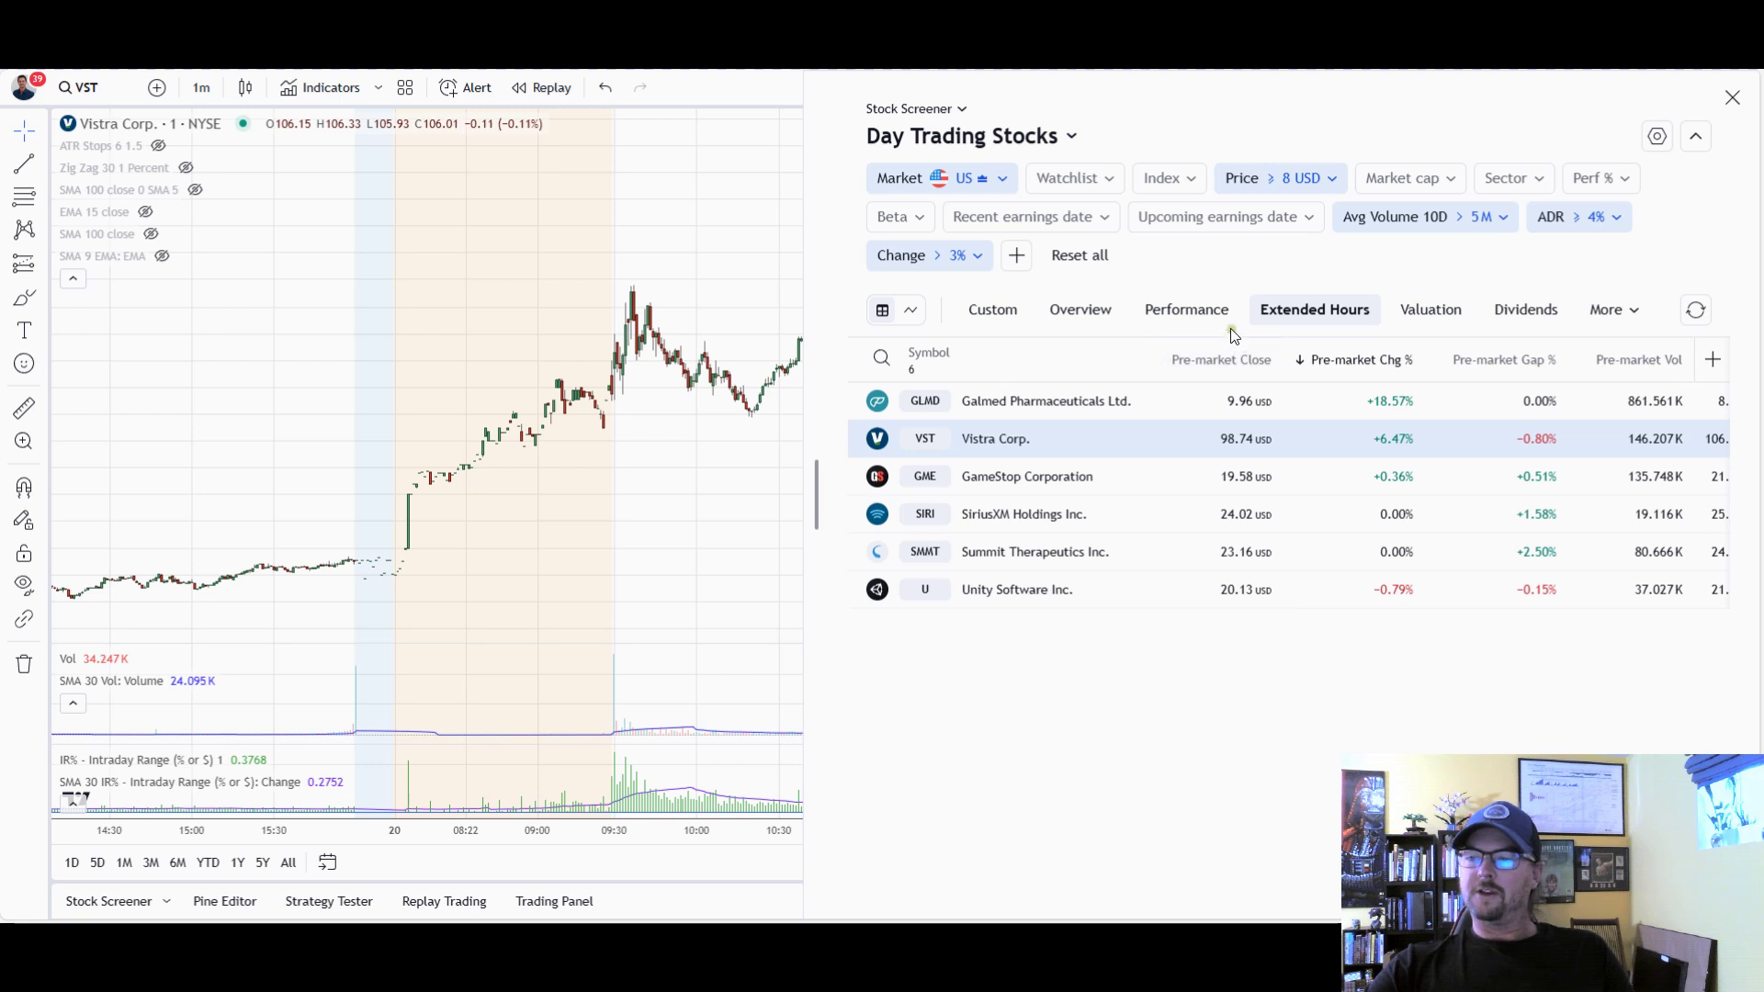
click(1185, 306)
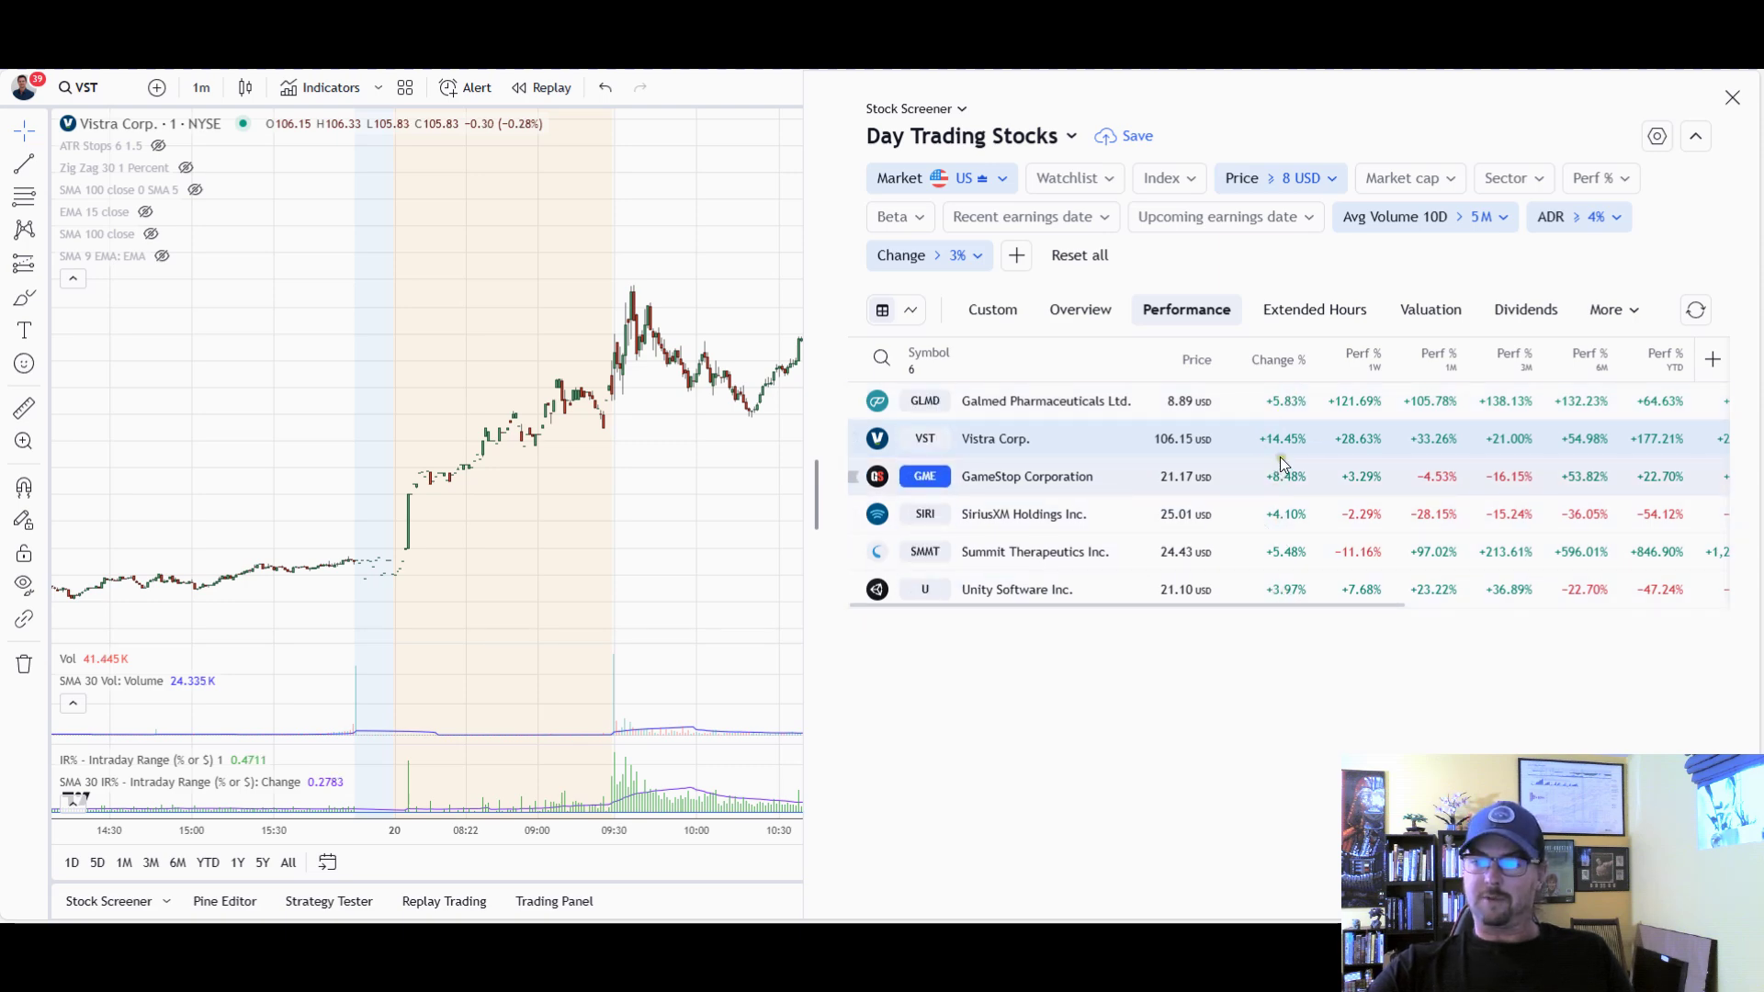
drag(732, 472, 19, 511)
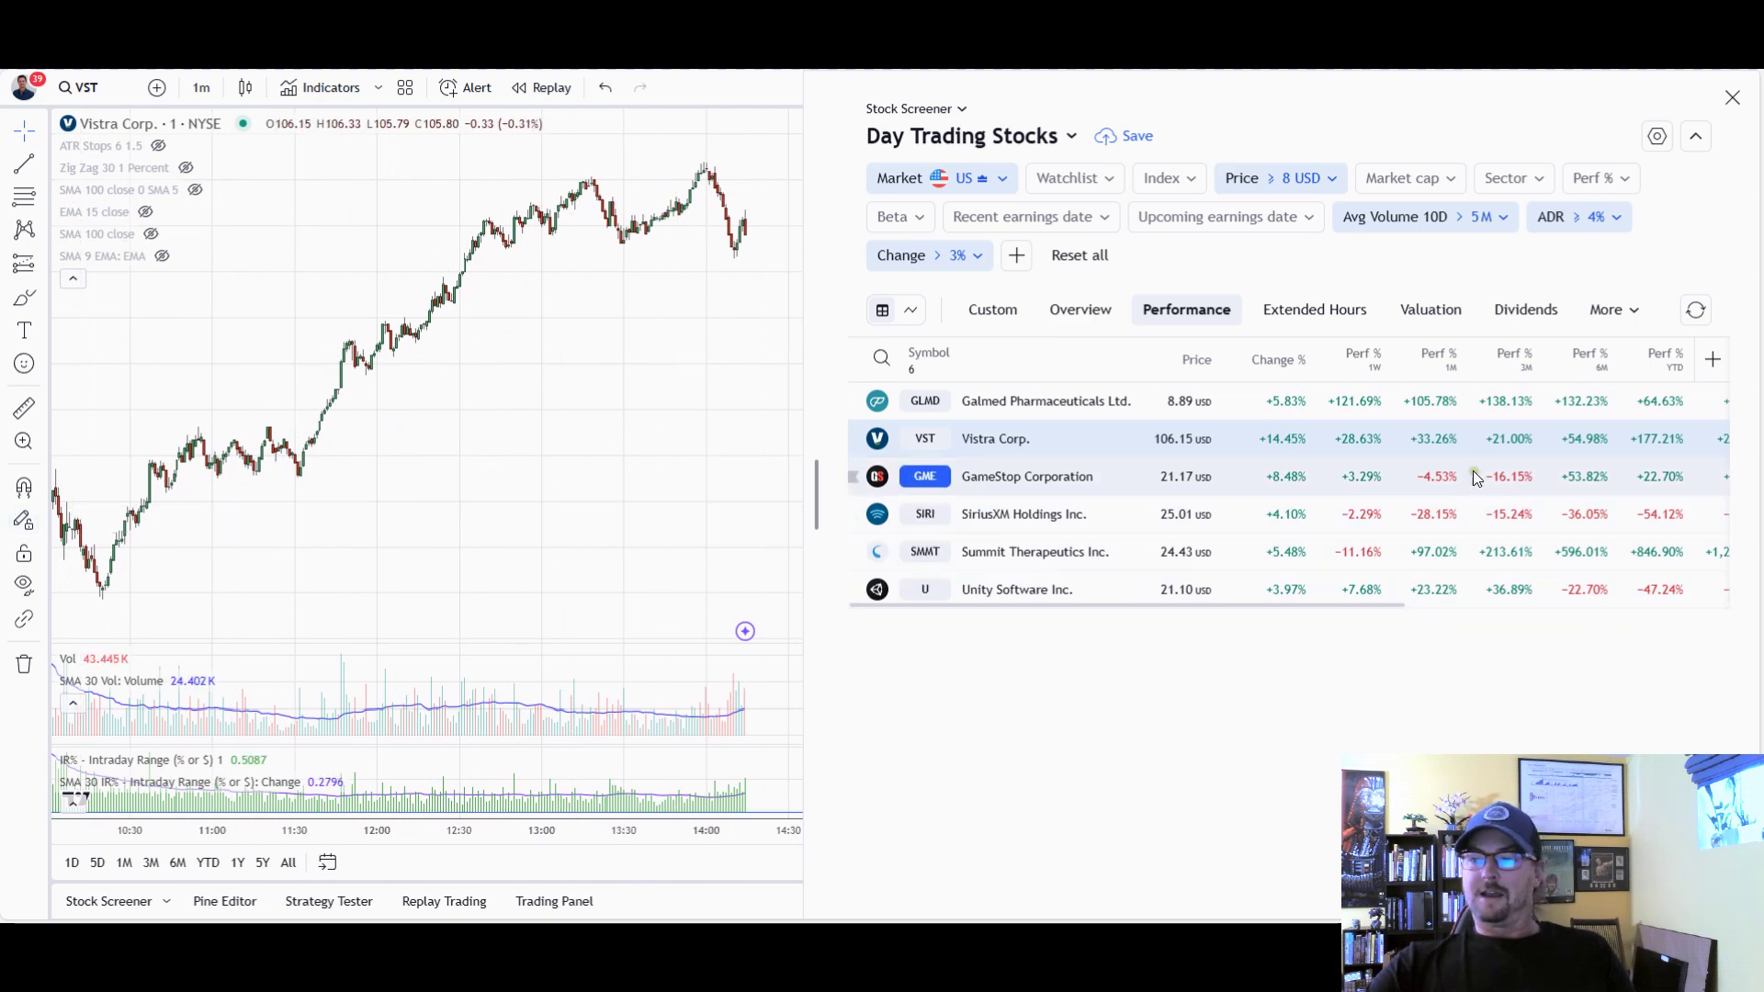
Compare Vistra's pre-market change under Extended Hours with its daily change under Performance and its full session on the chart
click(1291, 311)
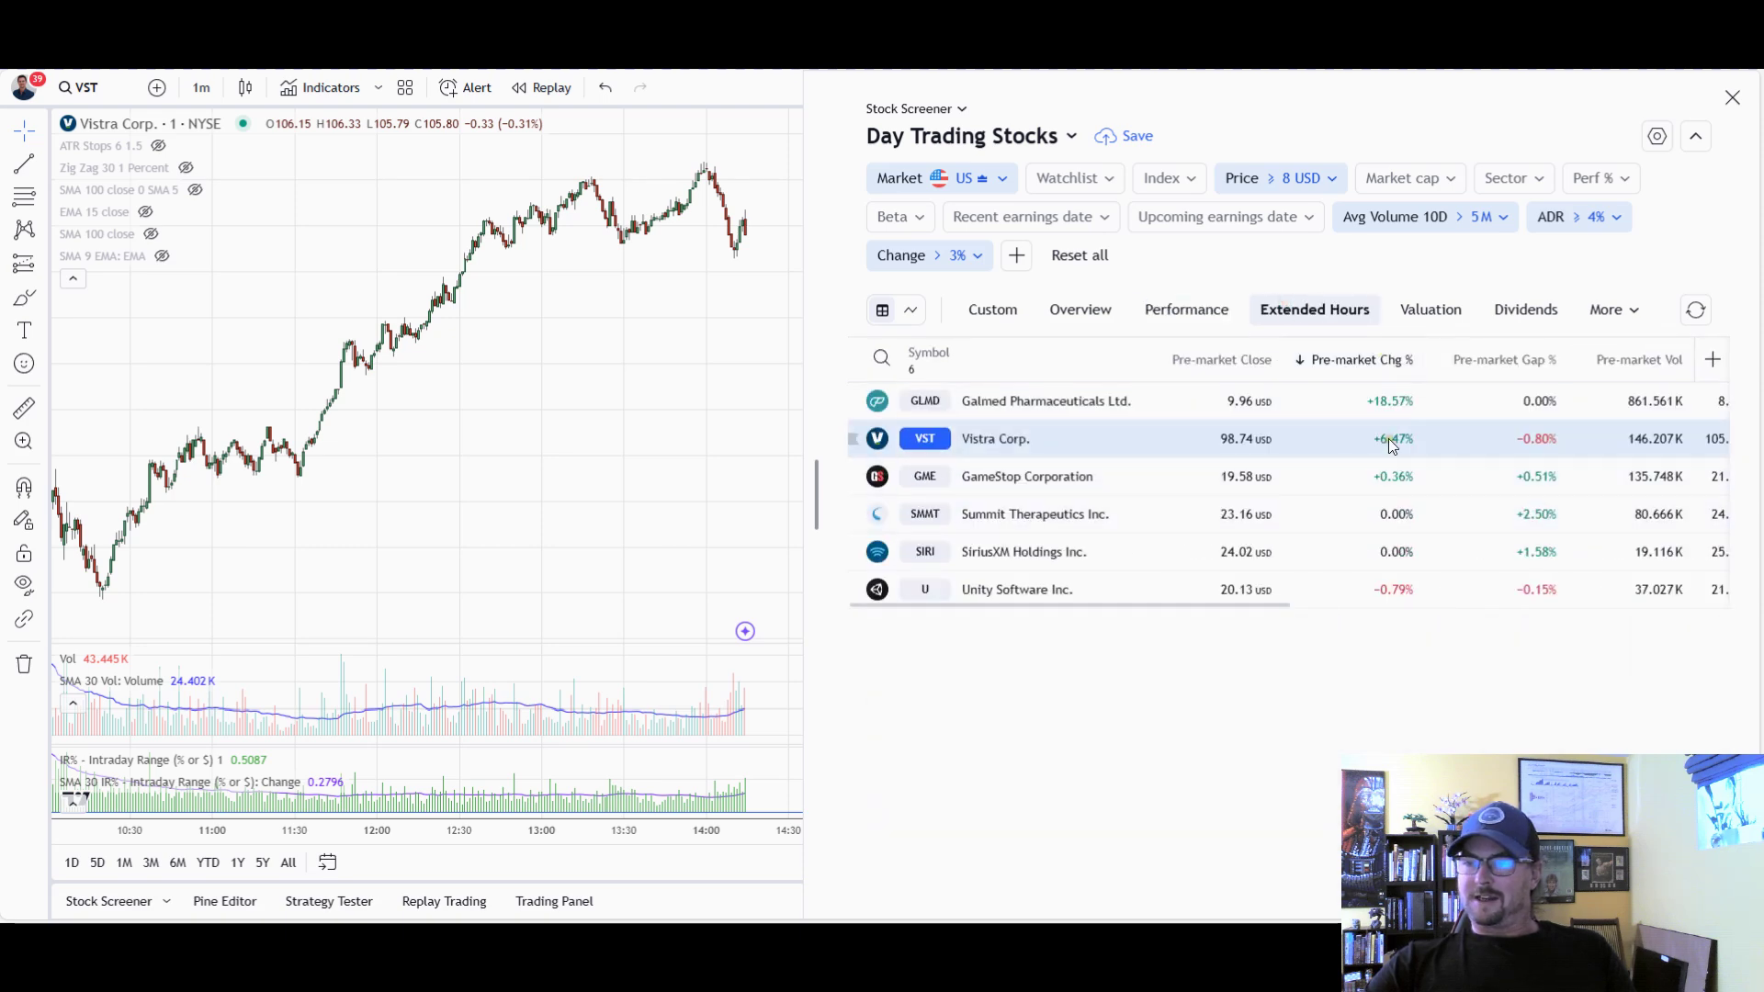
click(1188, 312)
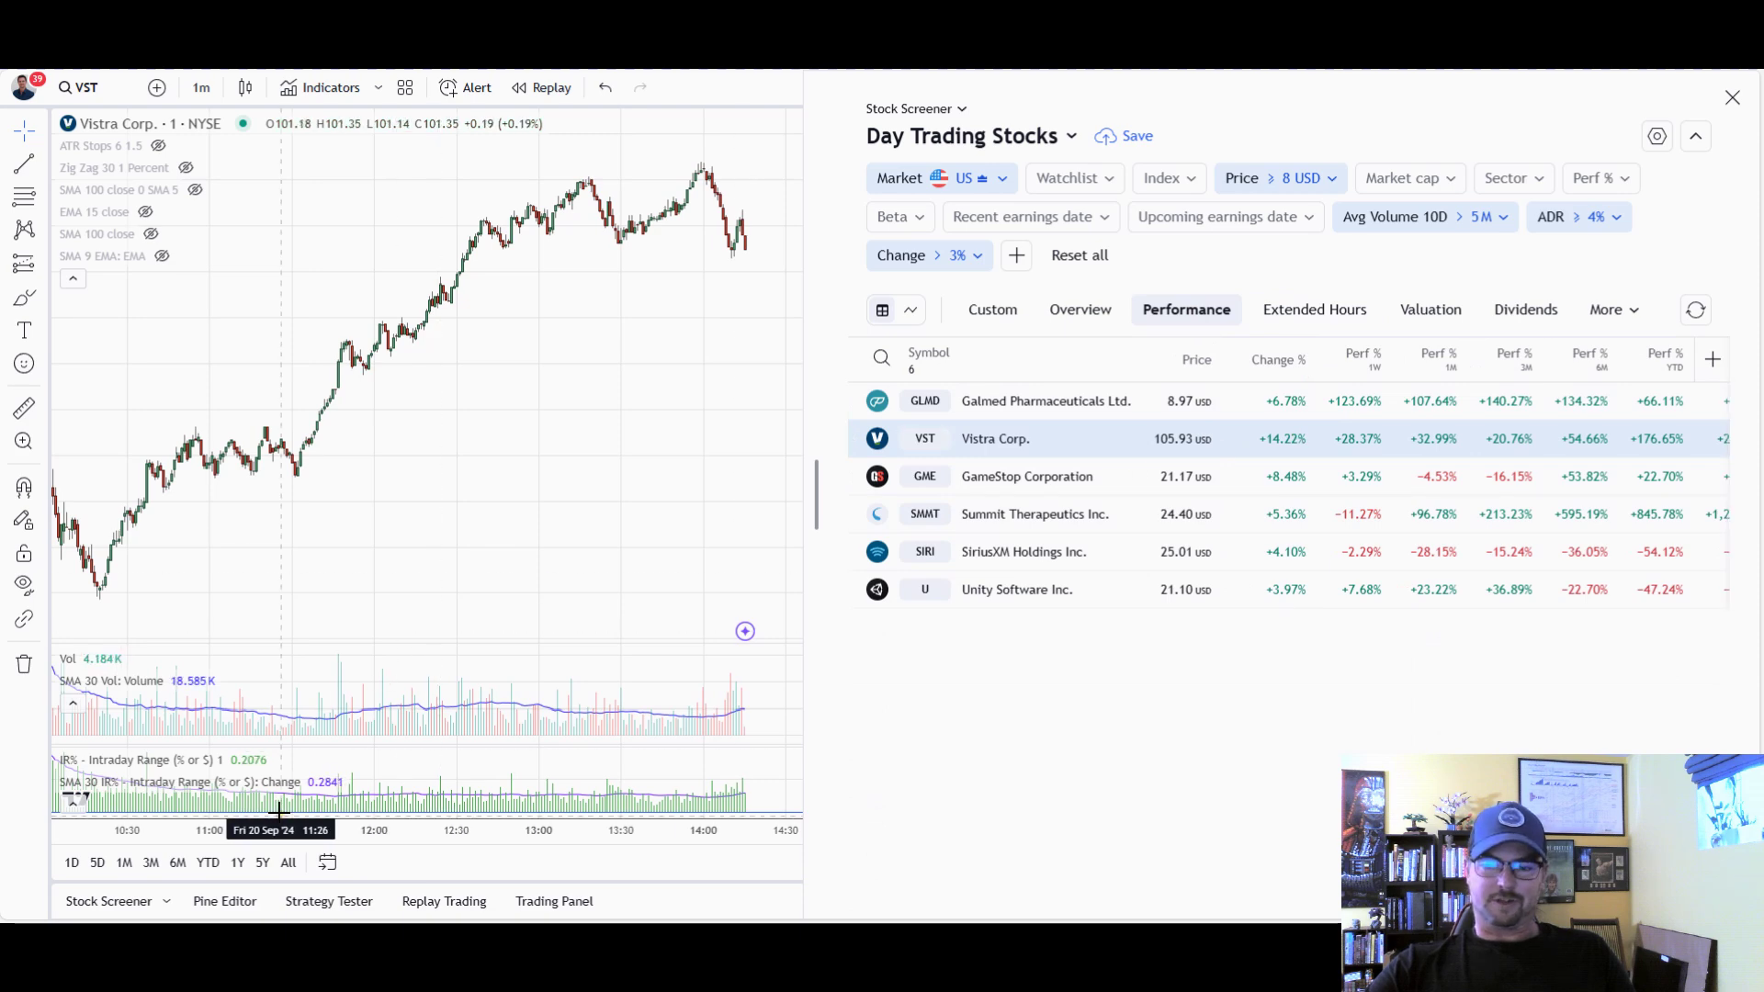
scroll(279, 835, down, 5)
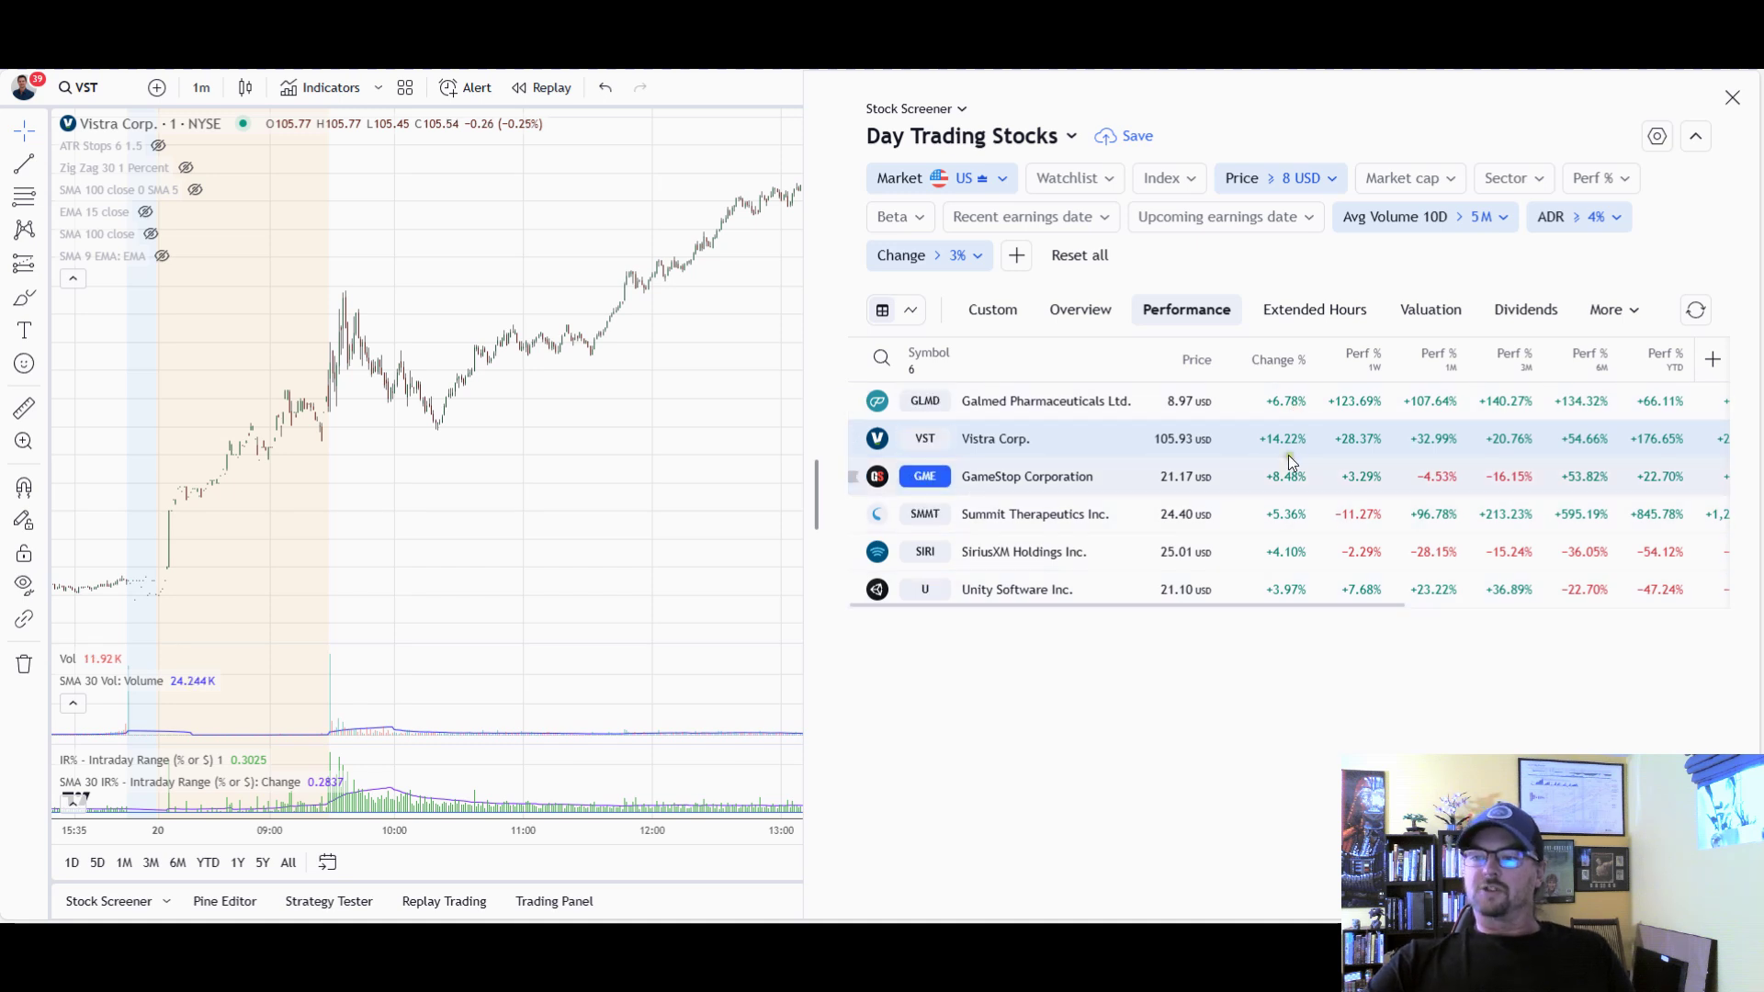
Show the Custom columns and sort the screener results by Chg from Open % in descending order
click(980, 307)
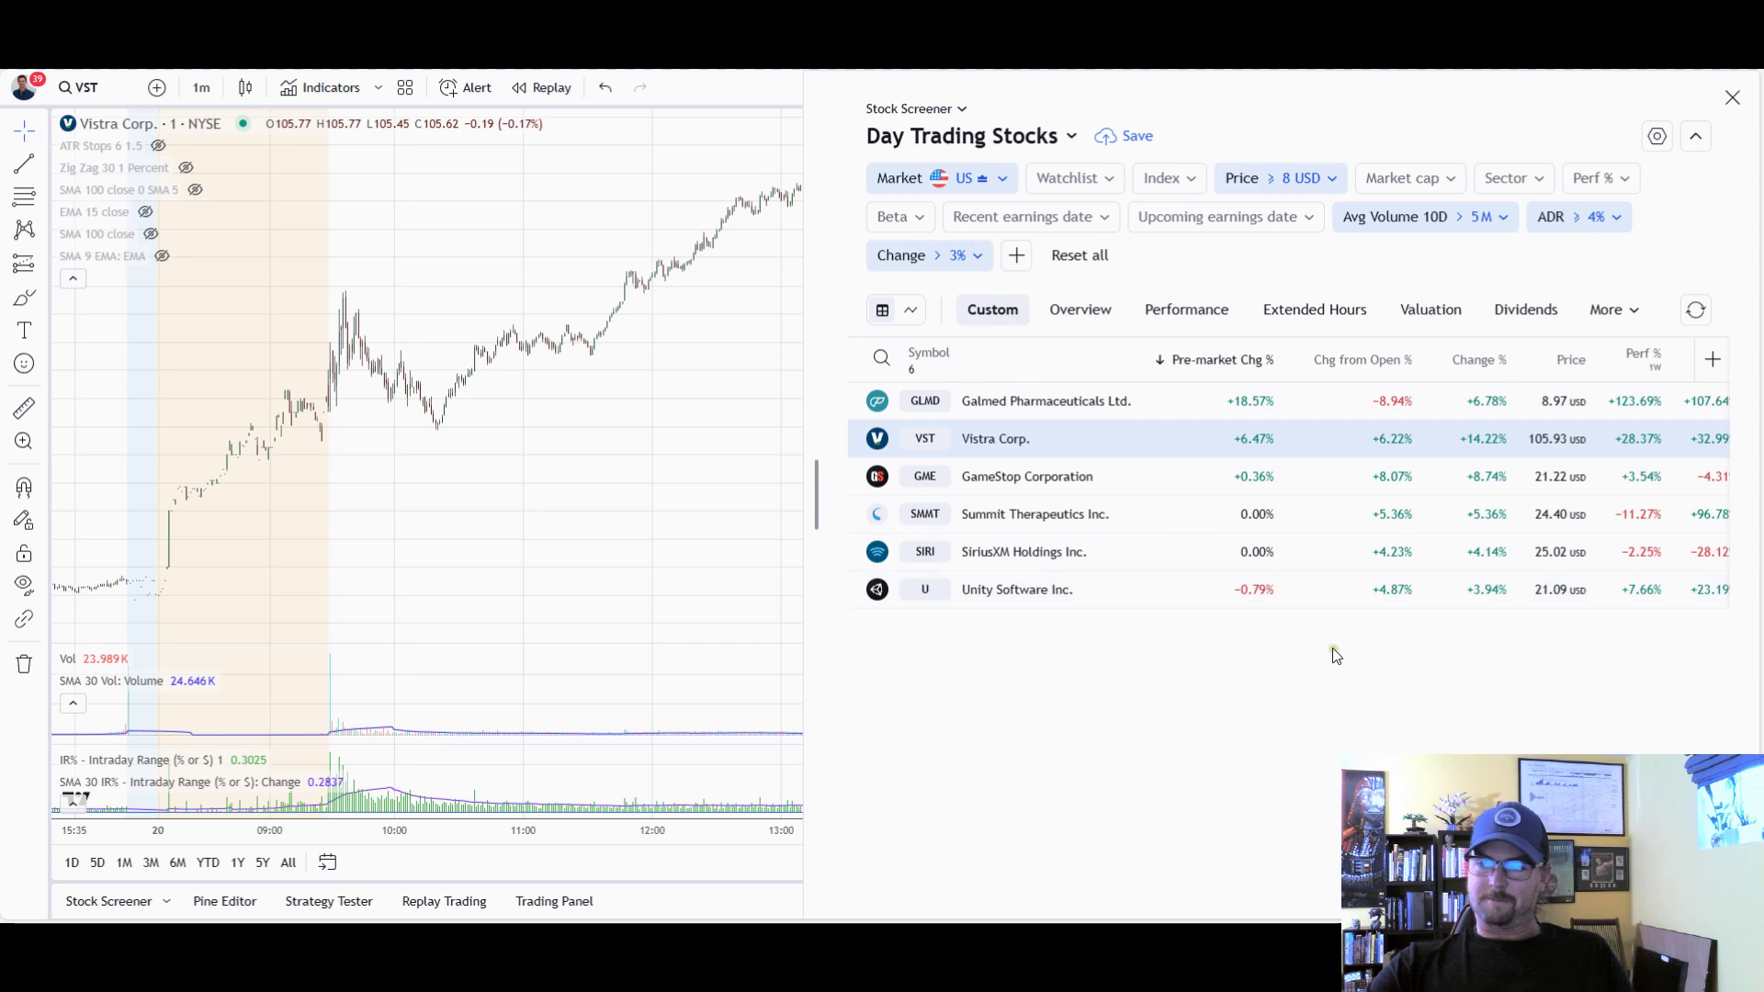
click(1375, 360)
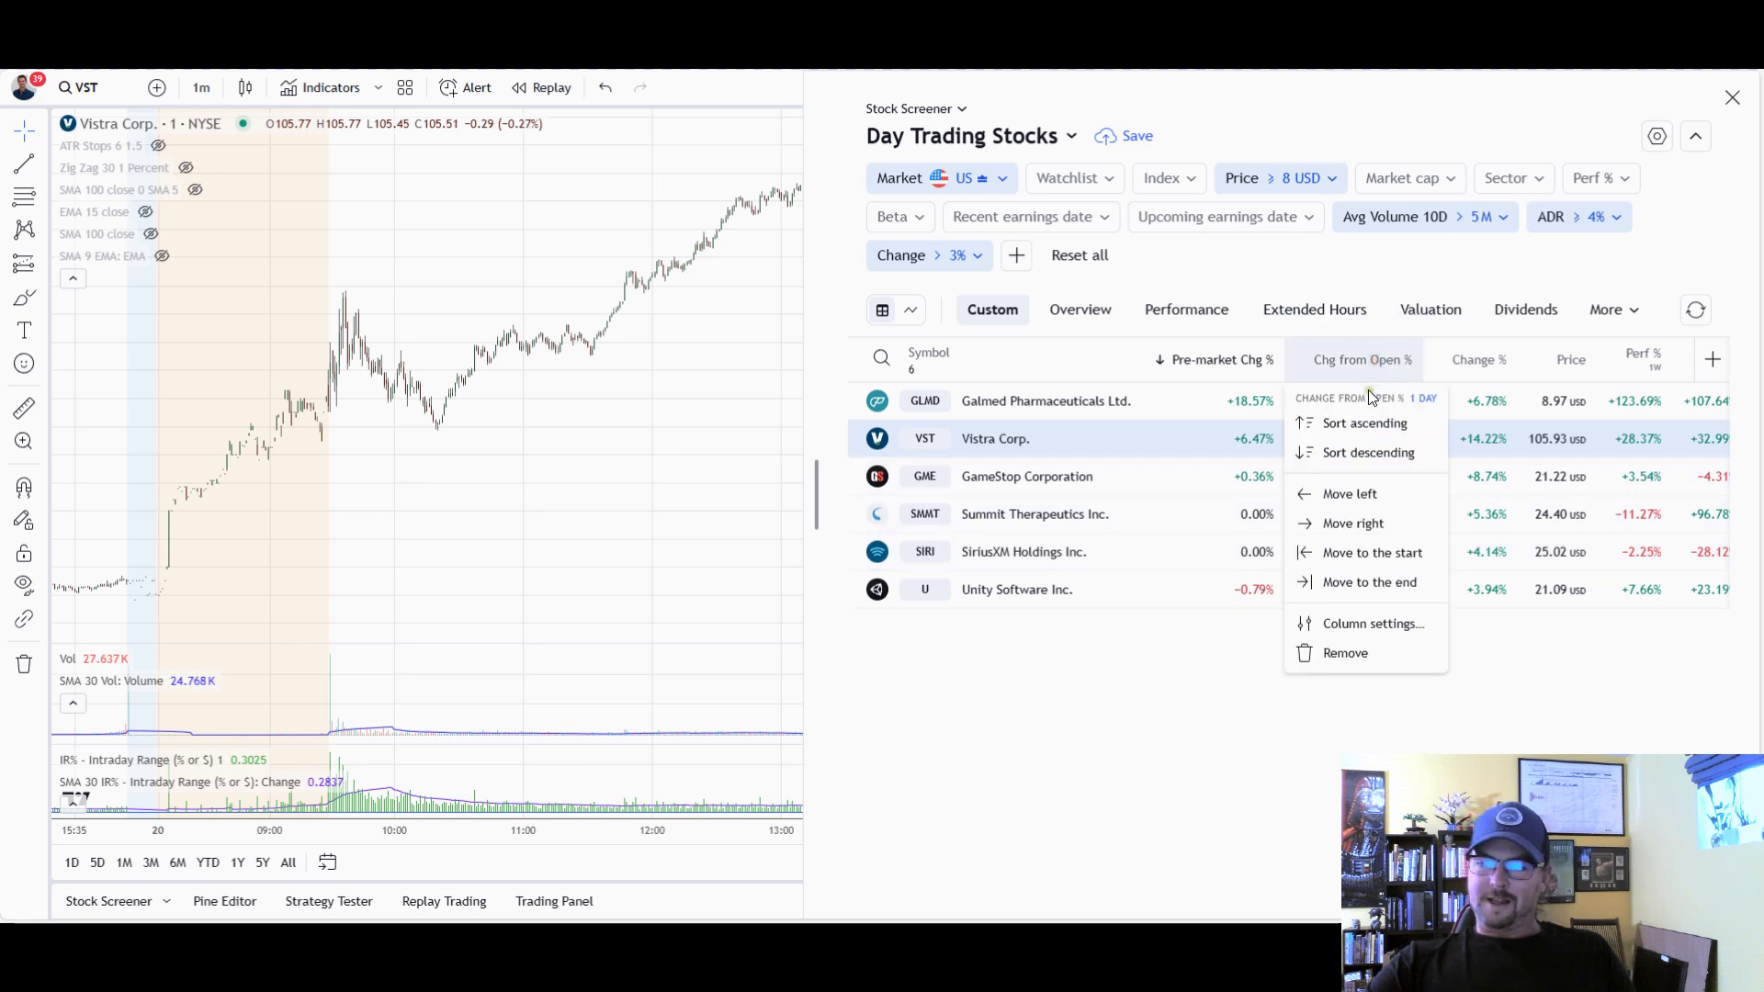
click(1374, 454)
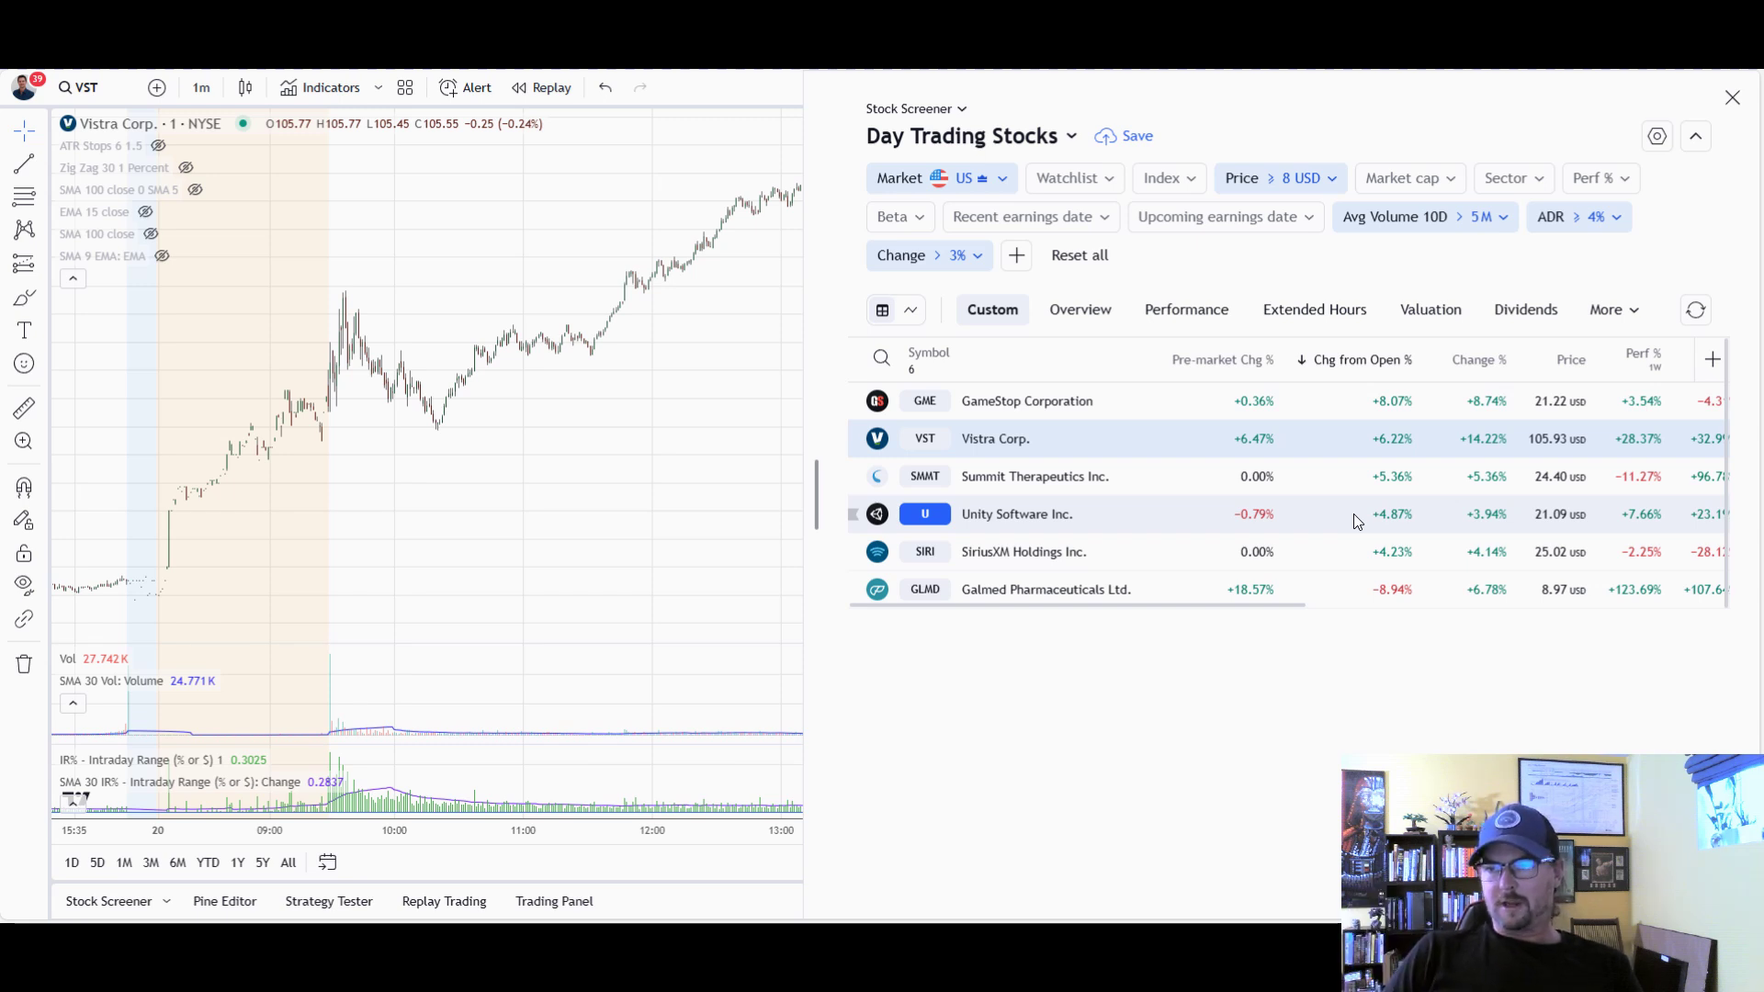
Compare Vistra's change figures across the Extended Hours, Performance and Custom column sets
click(1296, 309)
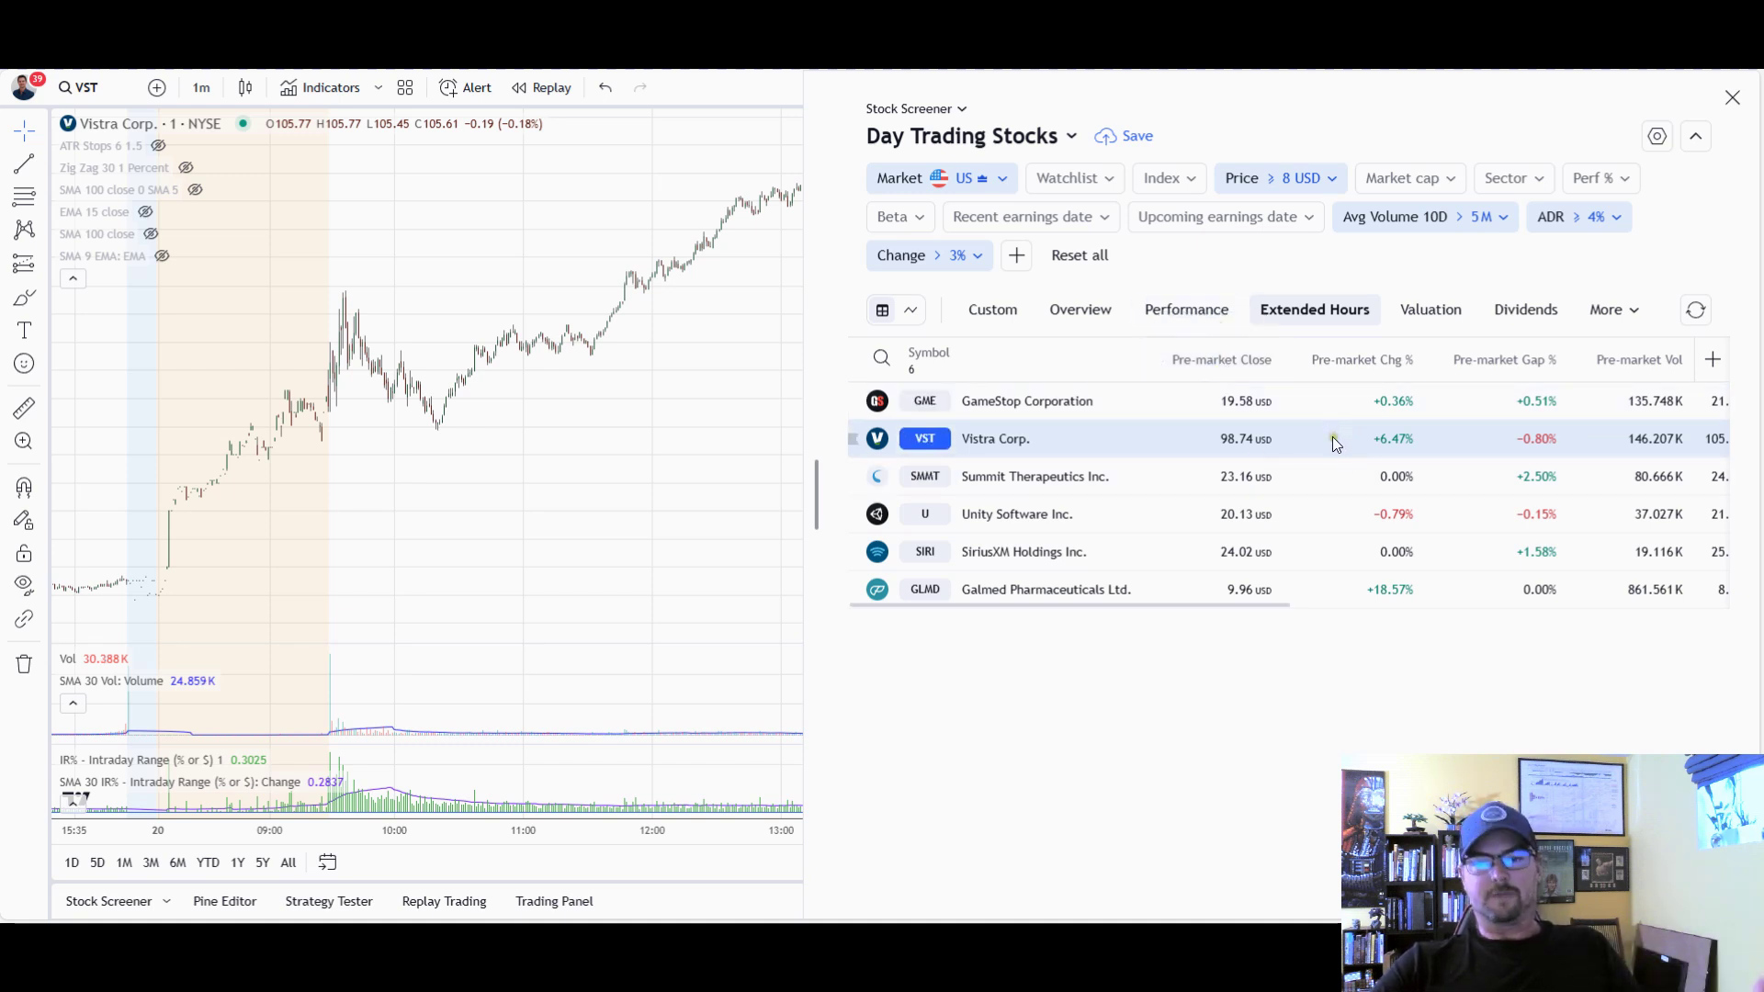
click(1197, 312)
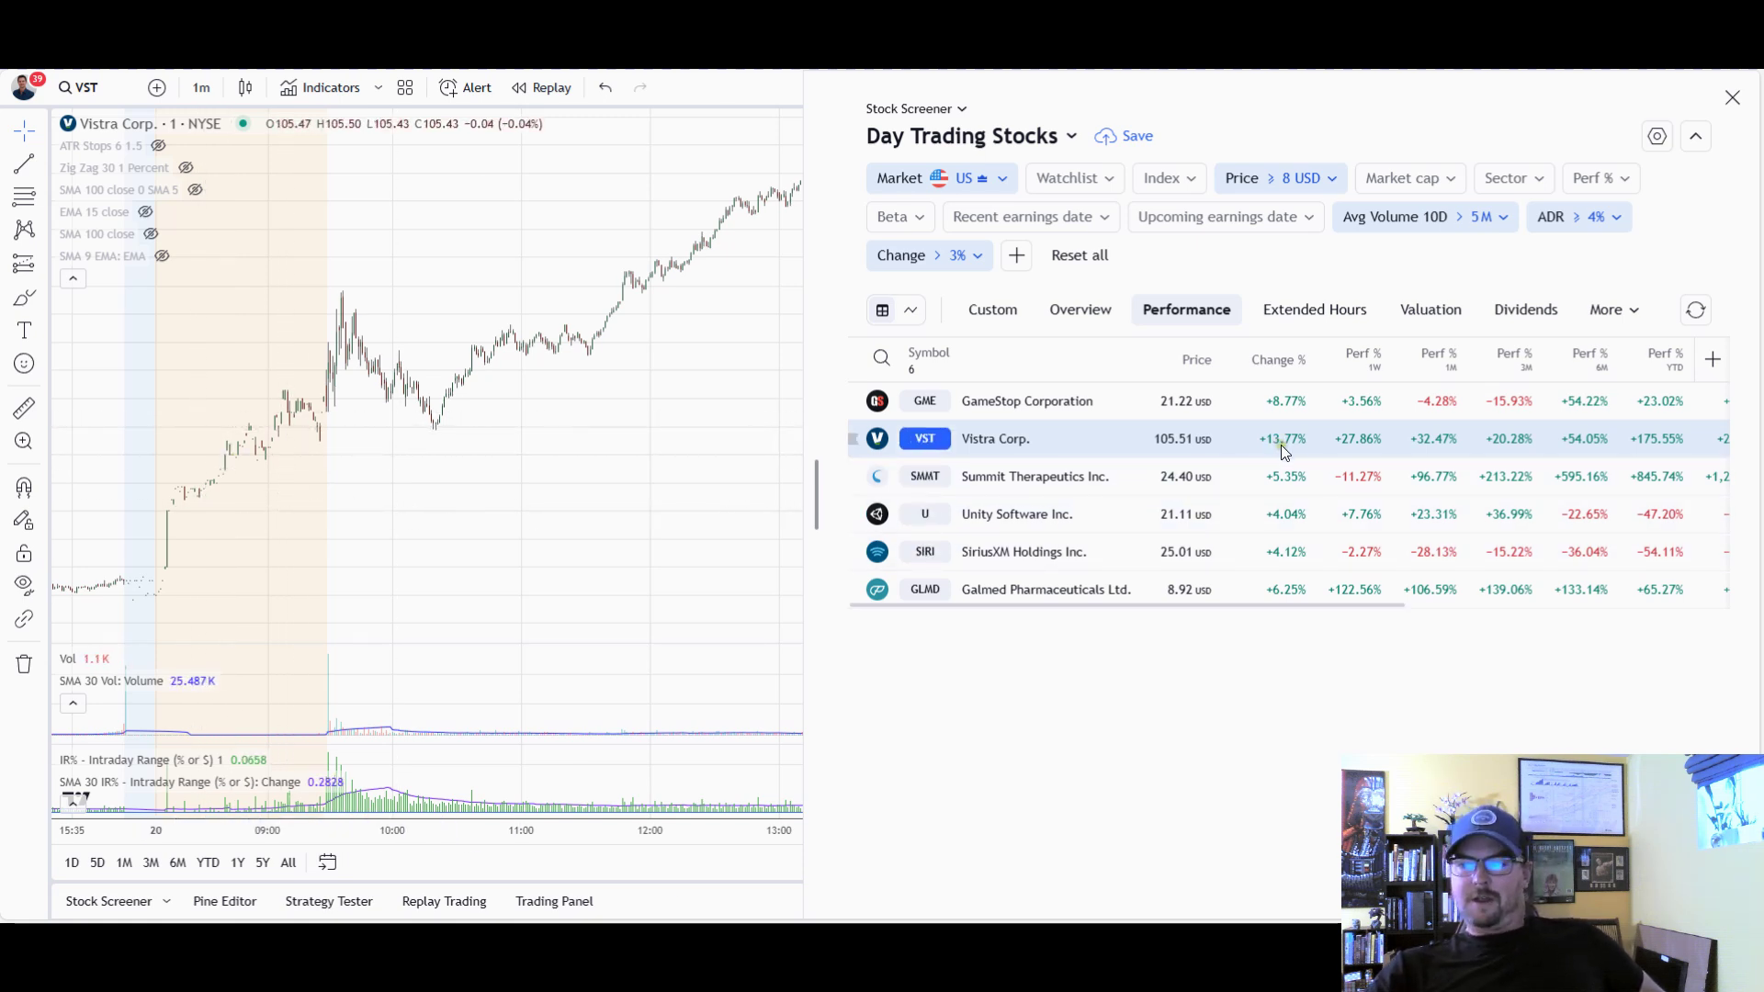
click(1313, 309)
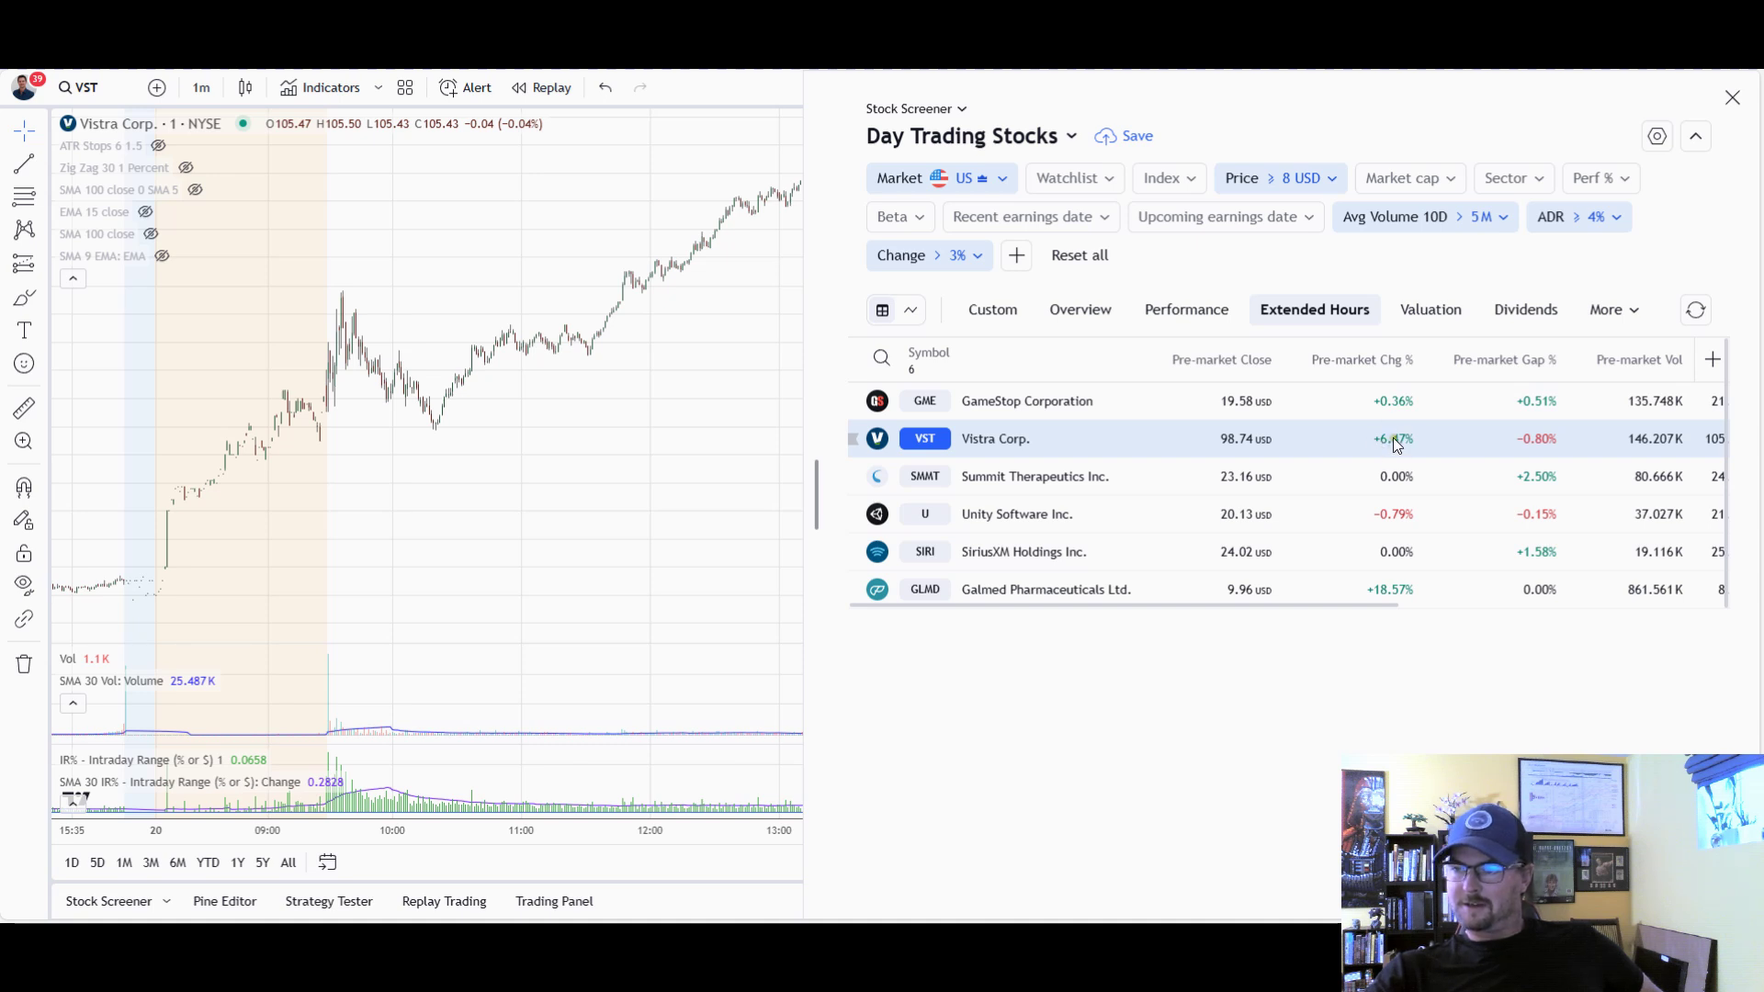
click(1002, 314)
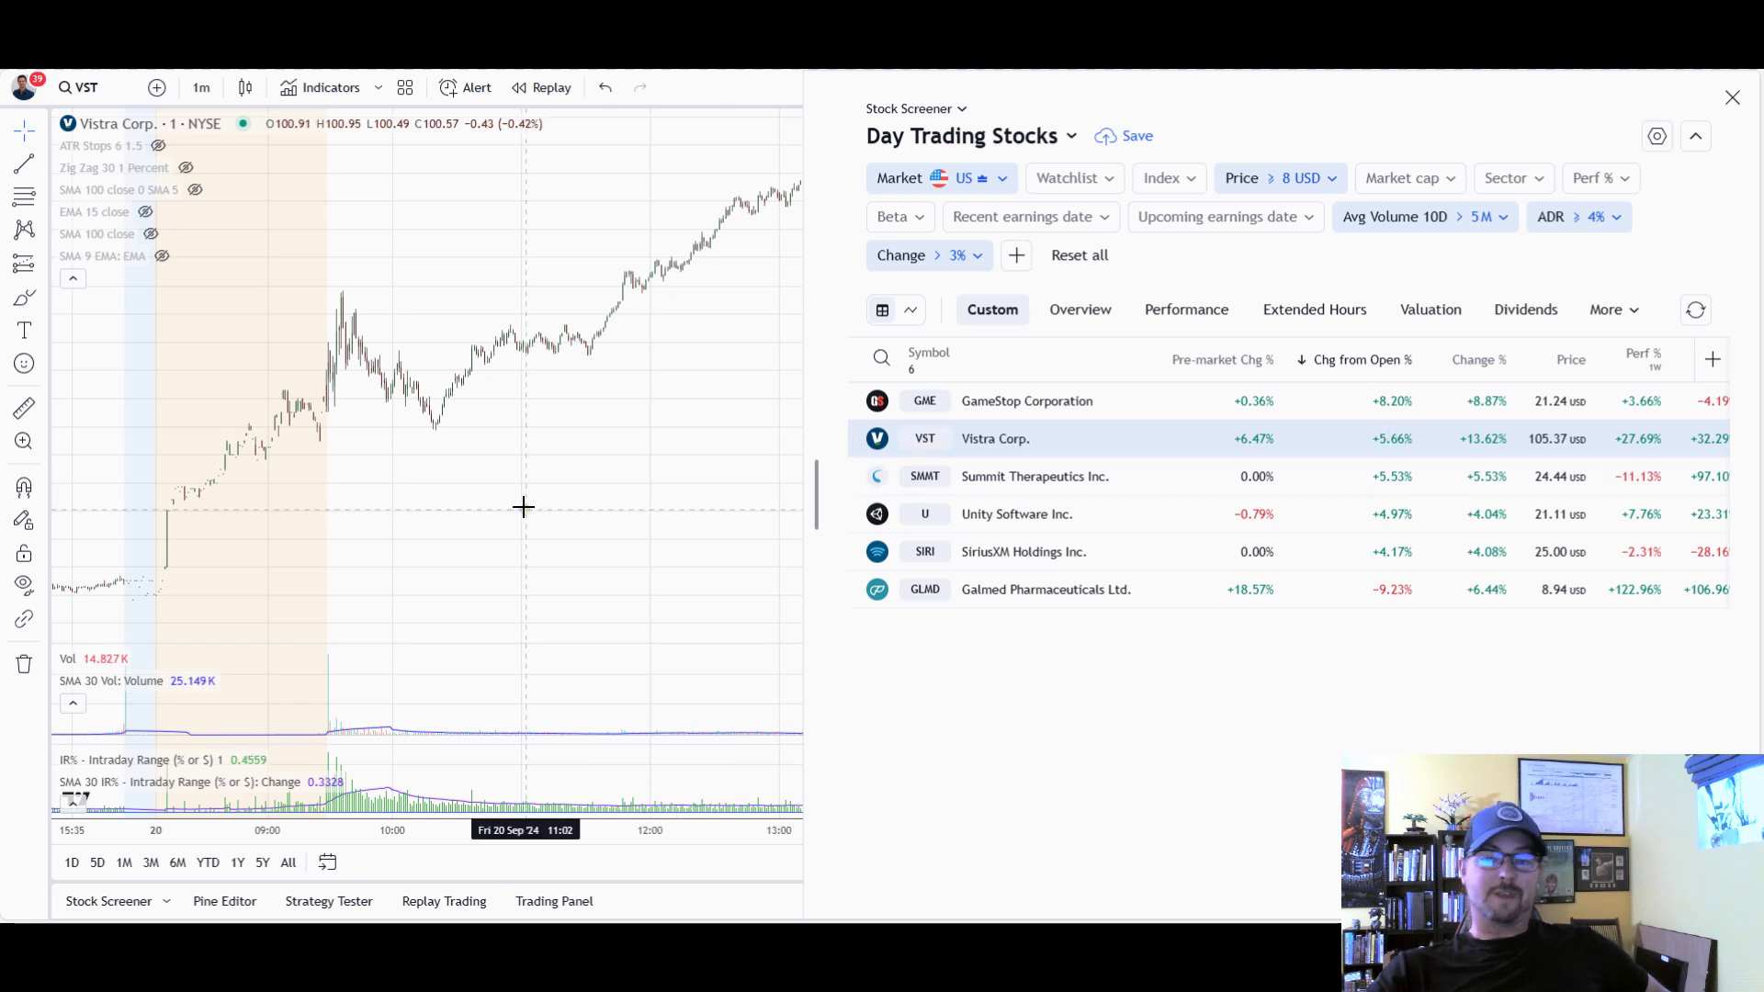
click(1199, 314)
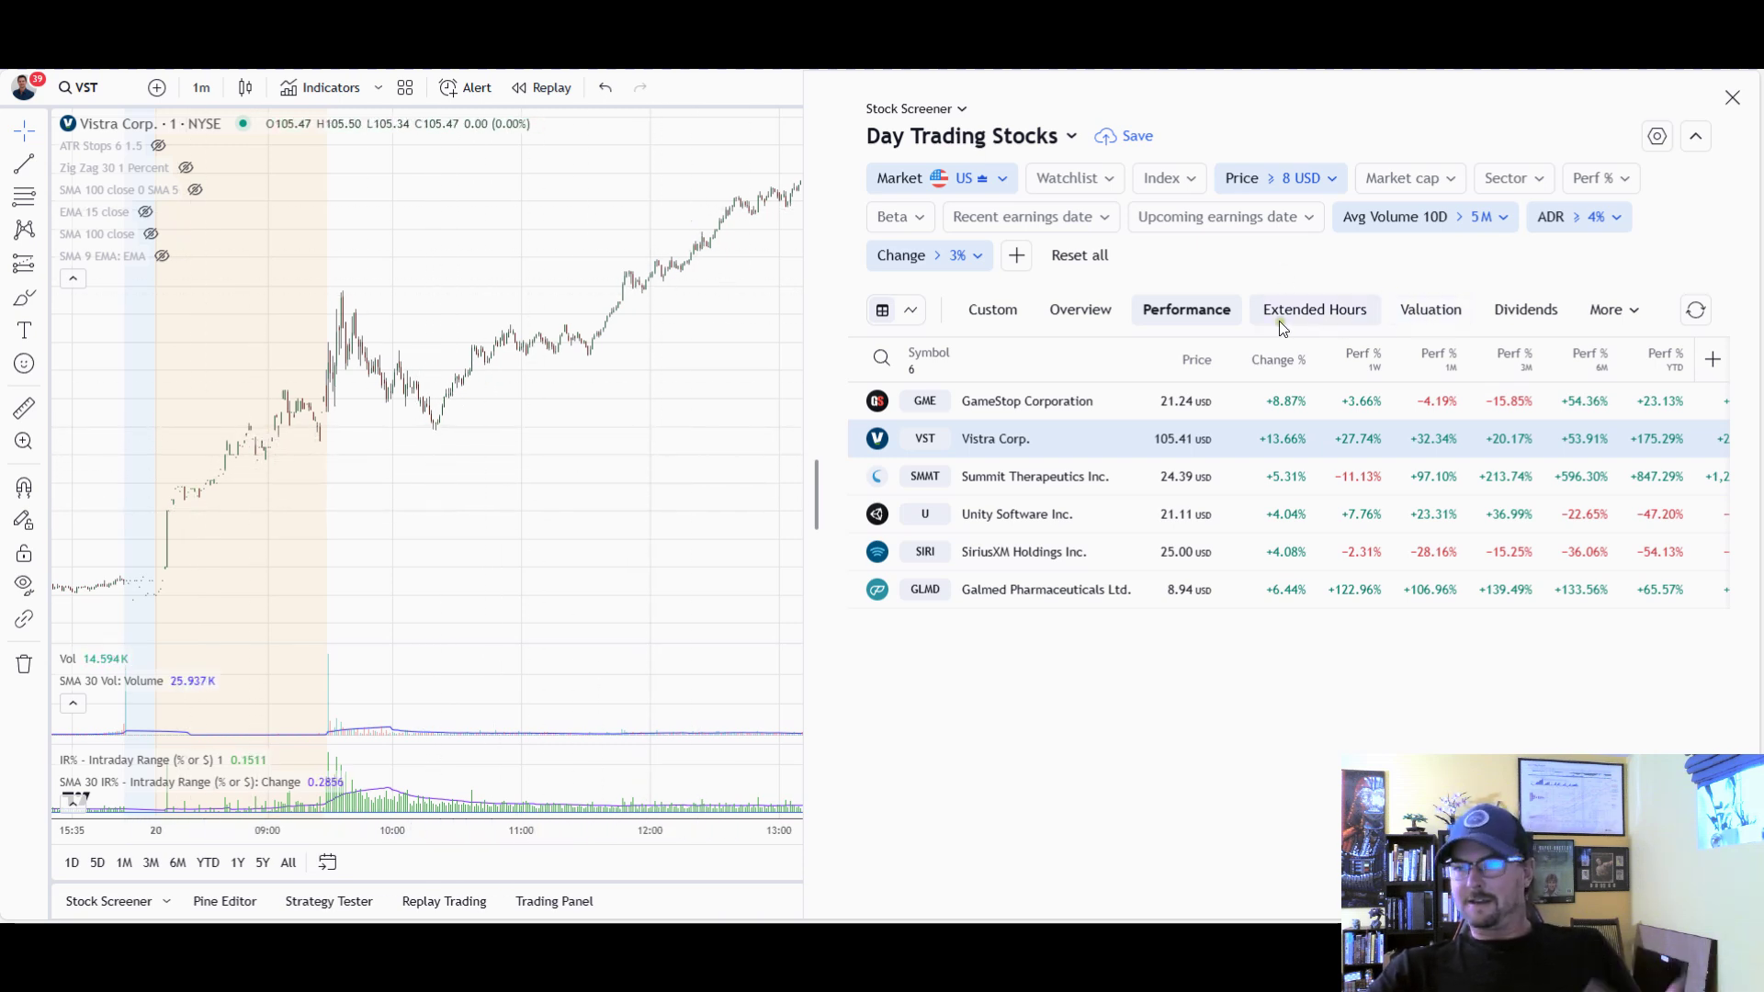
Search the columns available for the Custom set for "change", leaving without adding any
click(995, 315)
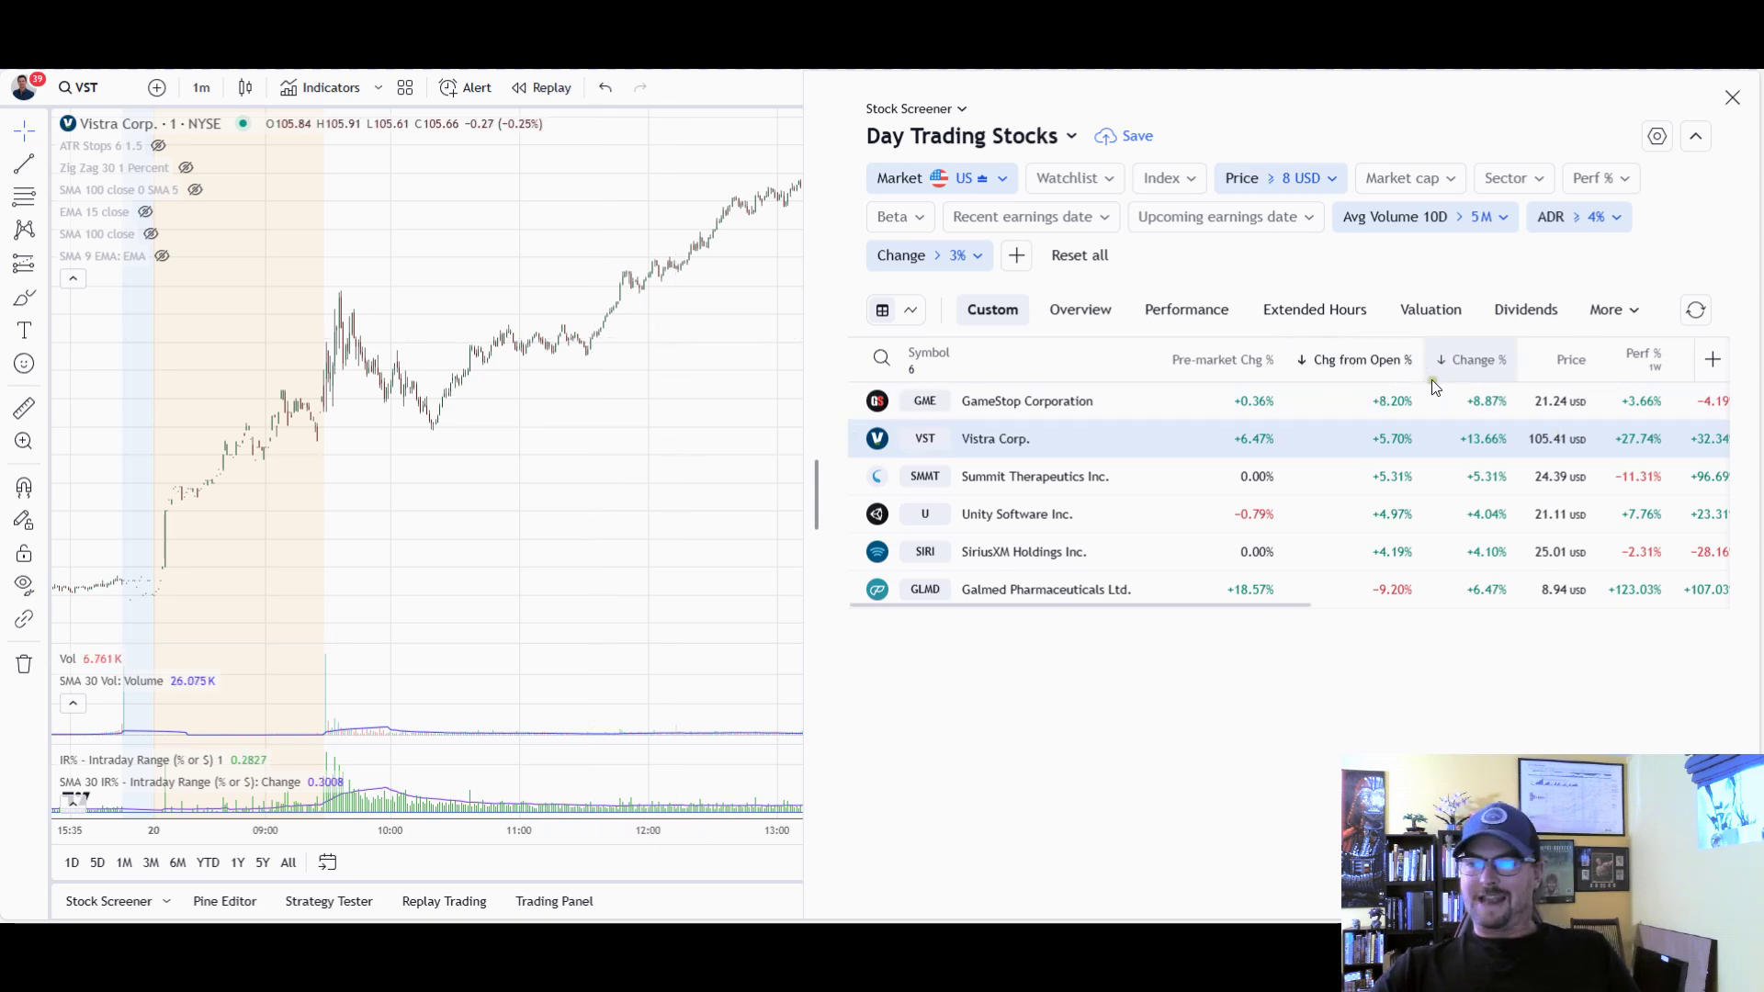
click(1712, 361)
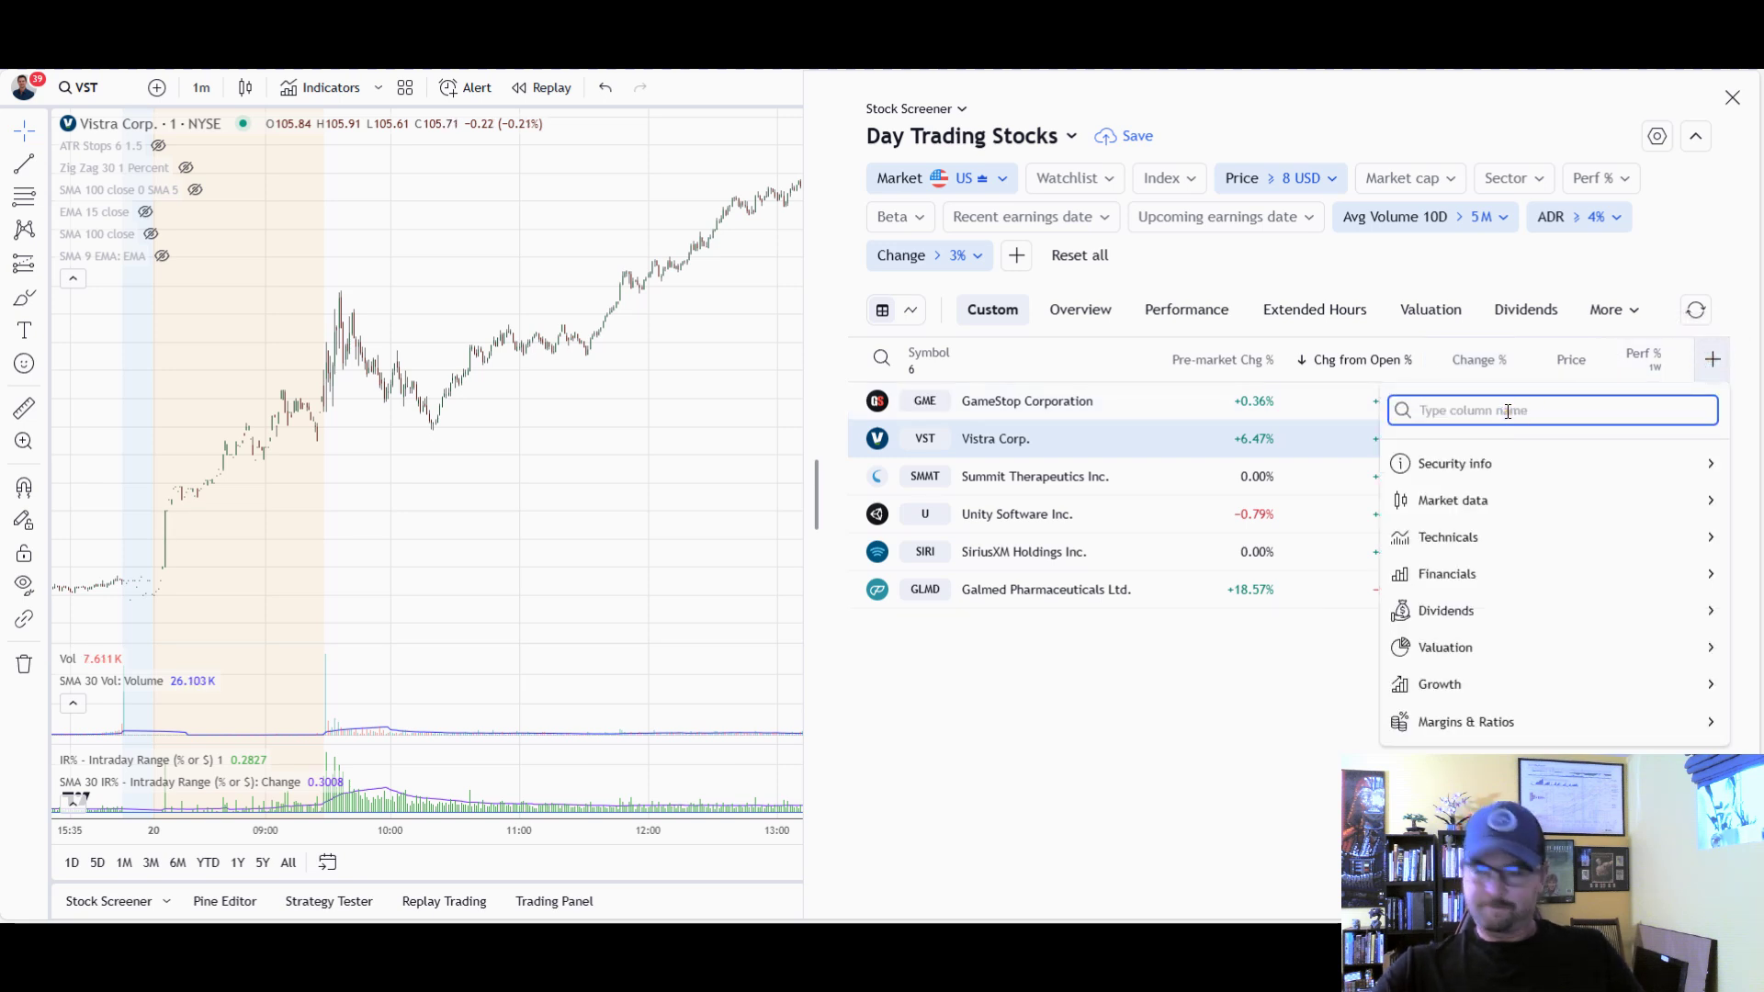
text(change)
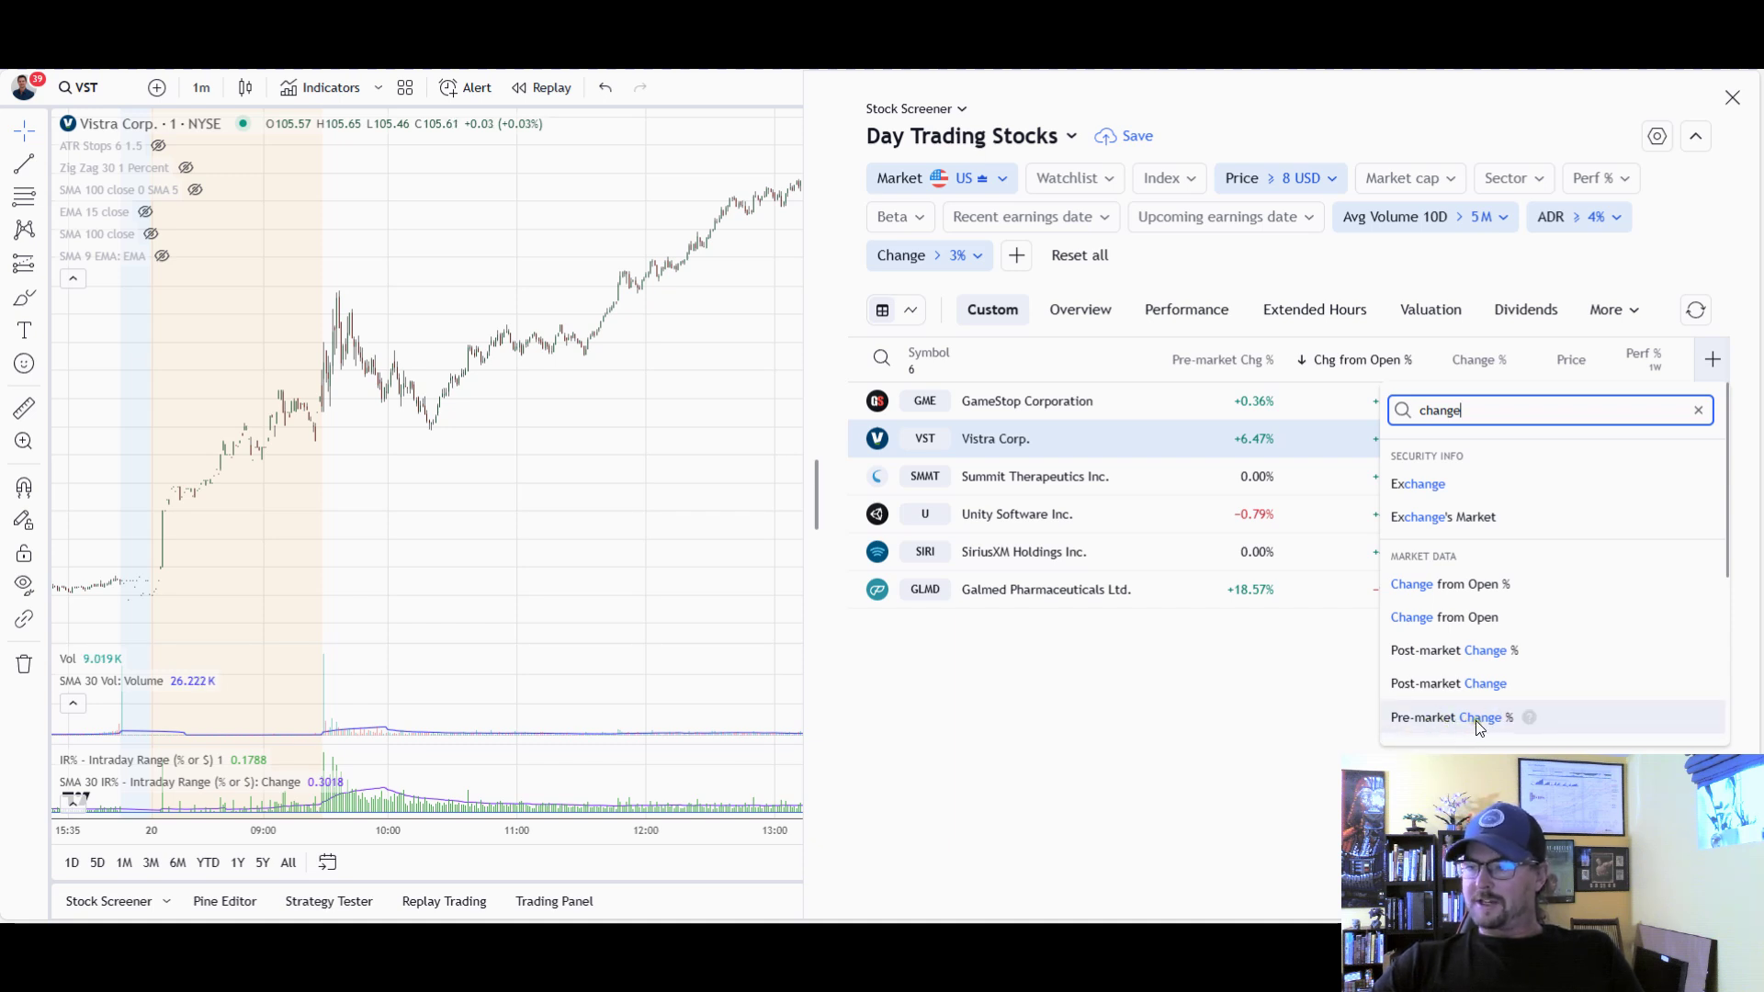
click(1227, 735)
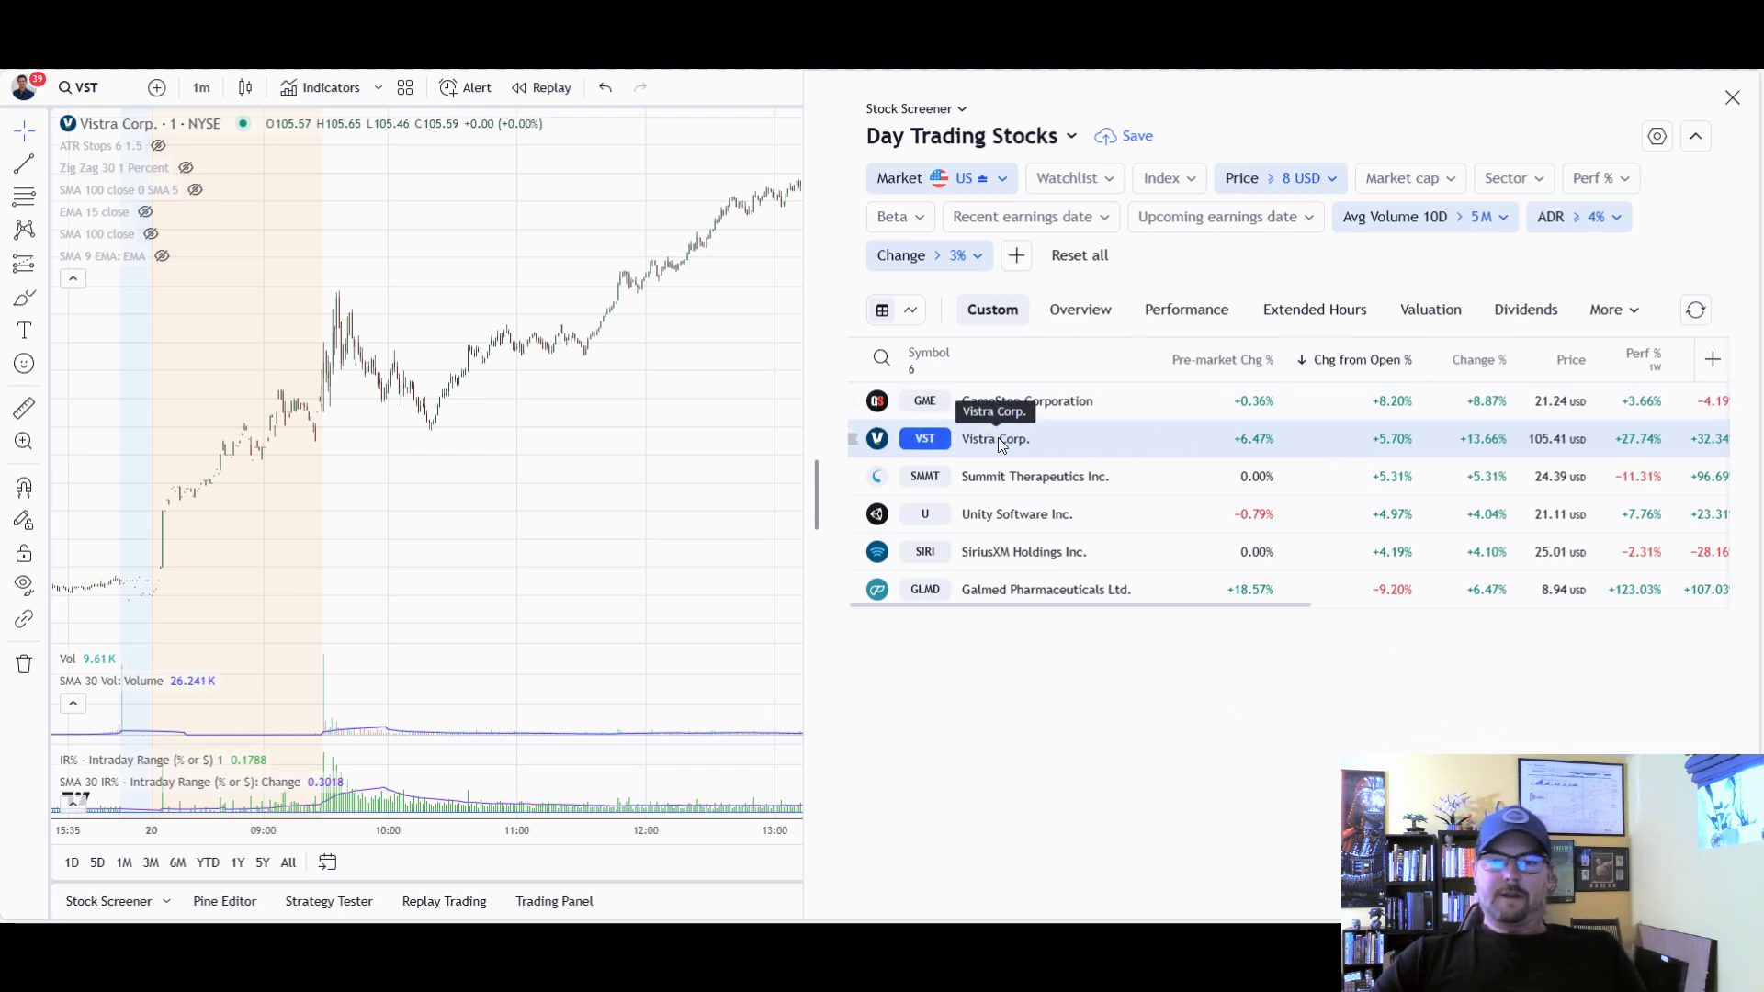
Review the screened stocks in the Extended Hours and Performance columns, ending on the Custom column set
click(1314, 305)
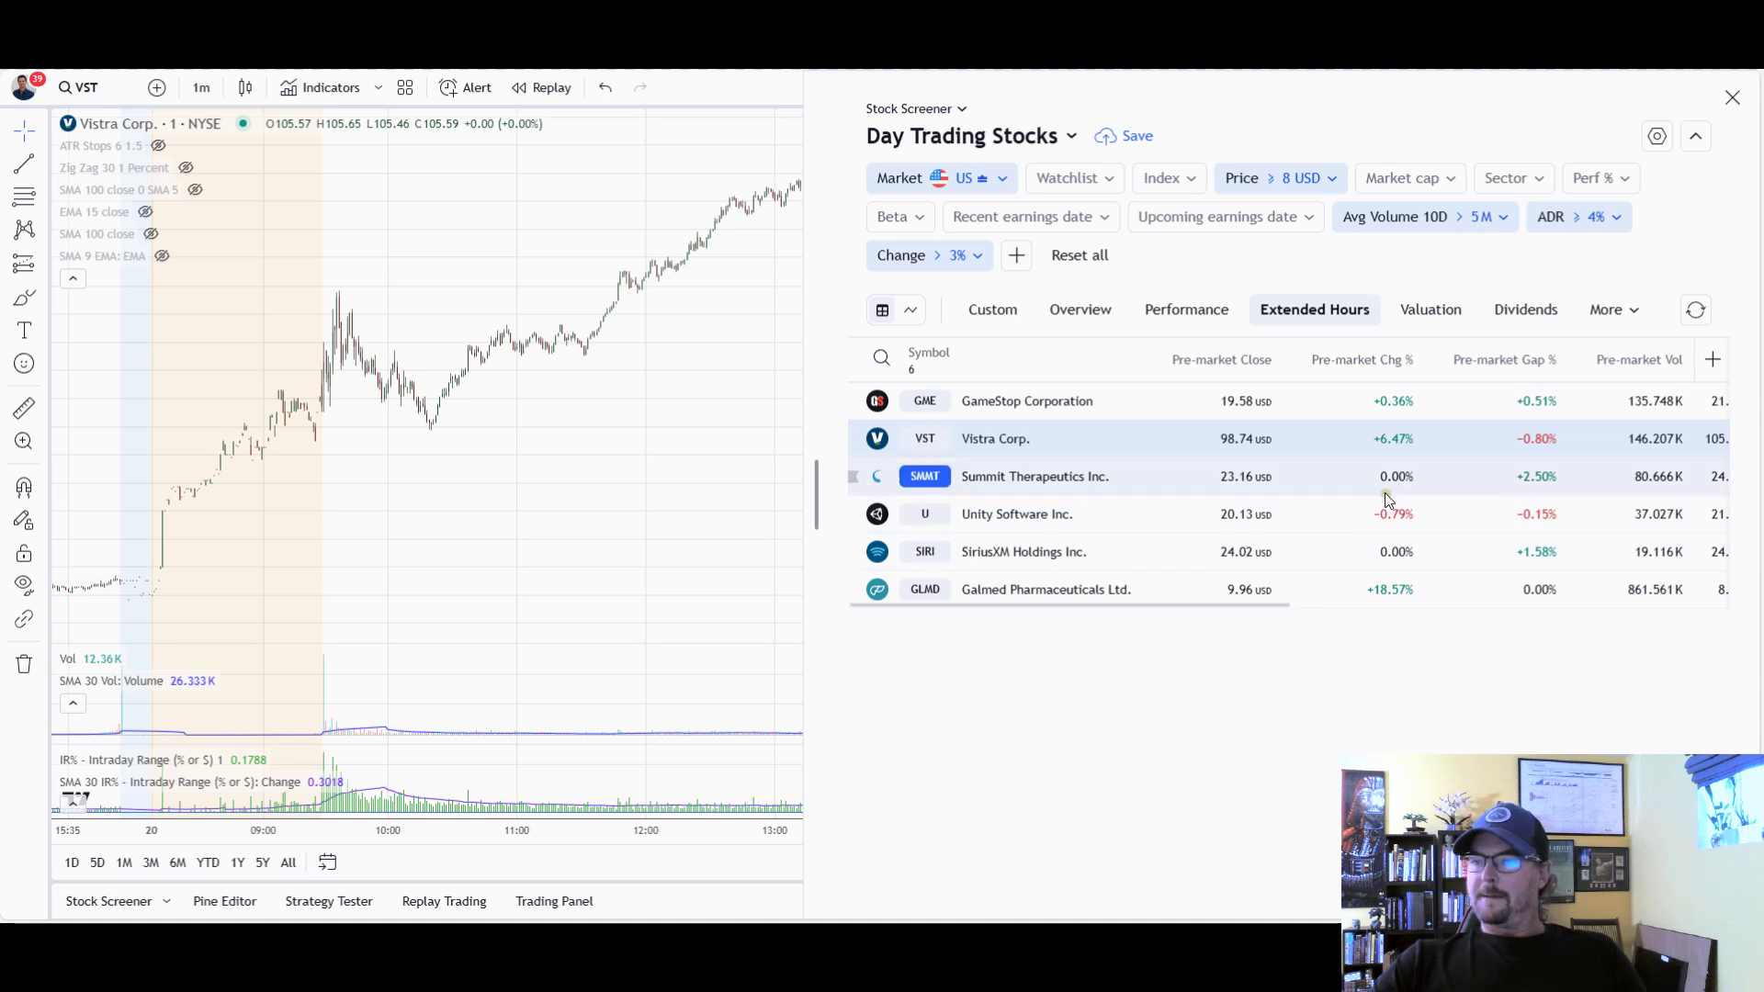
click(1183, 309)
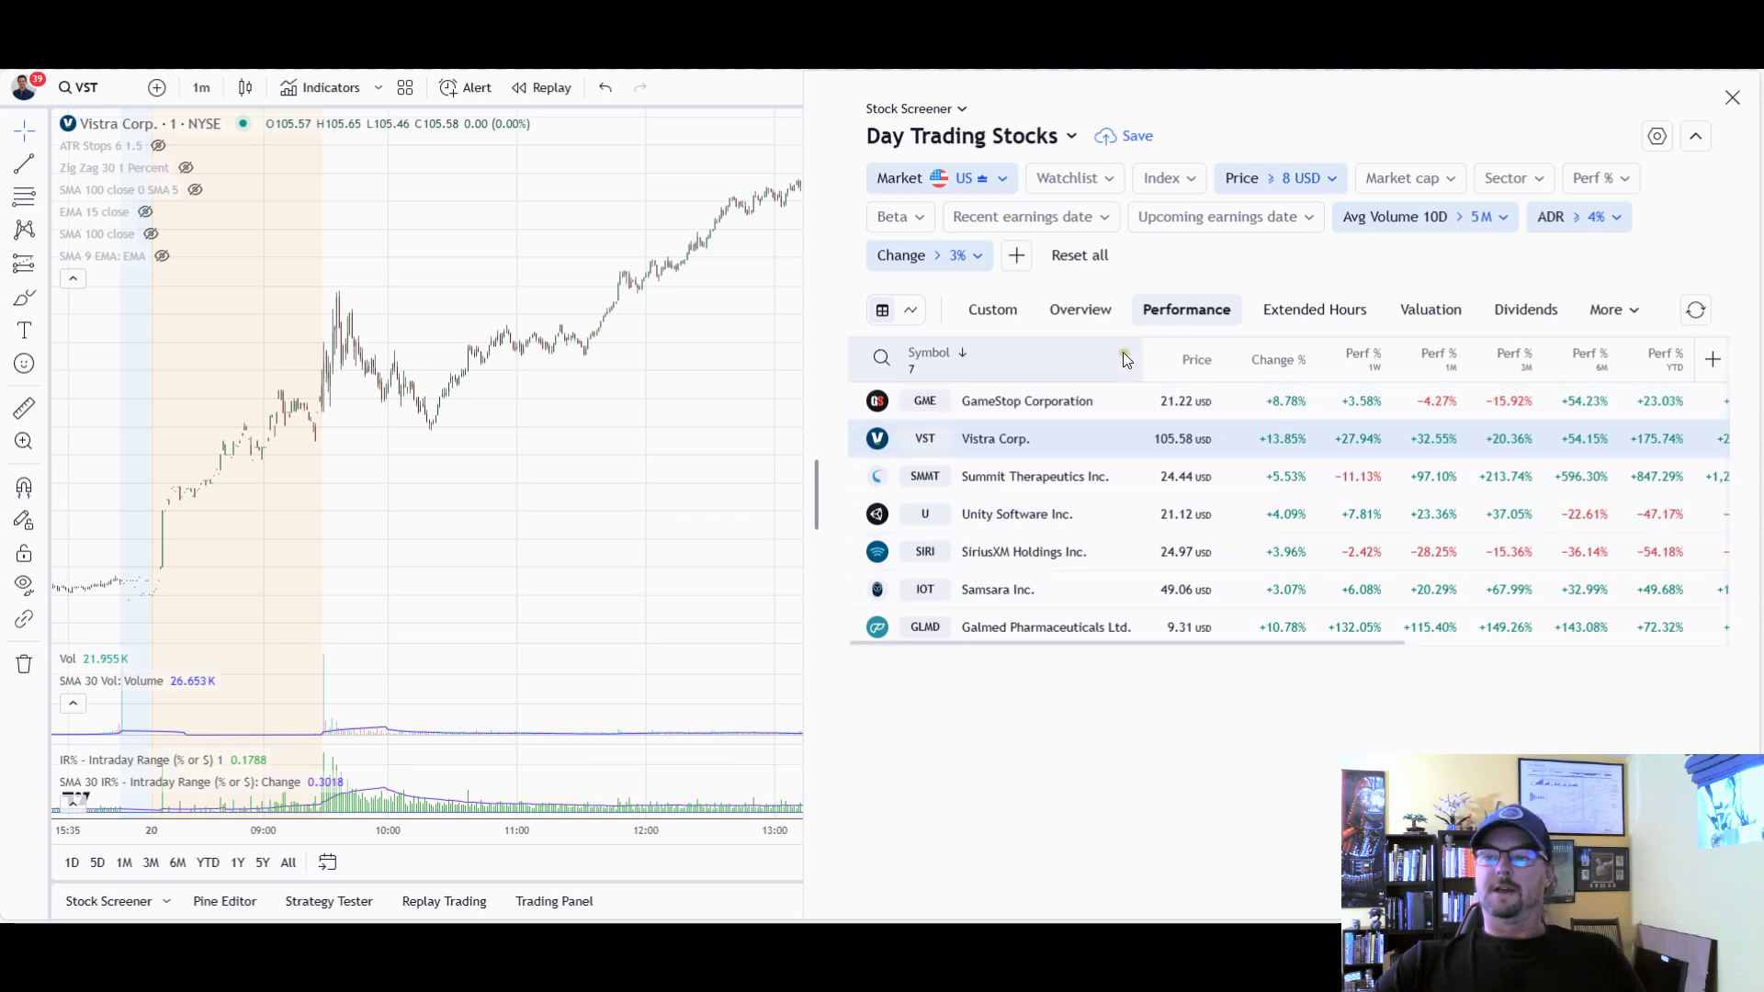
click(998, 317)
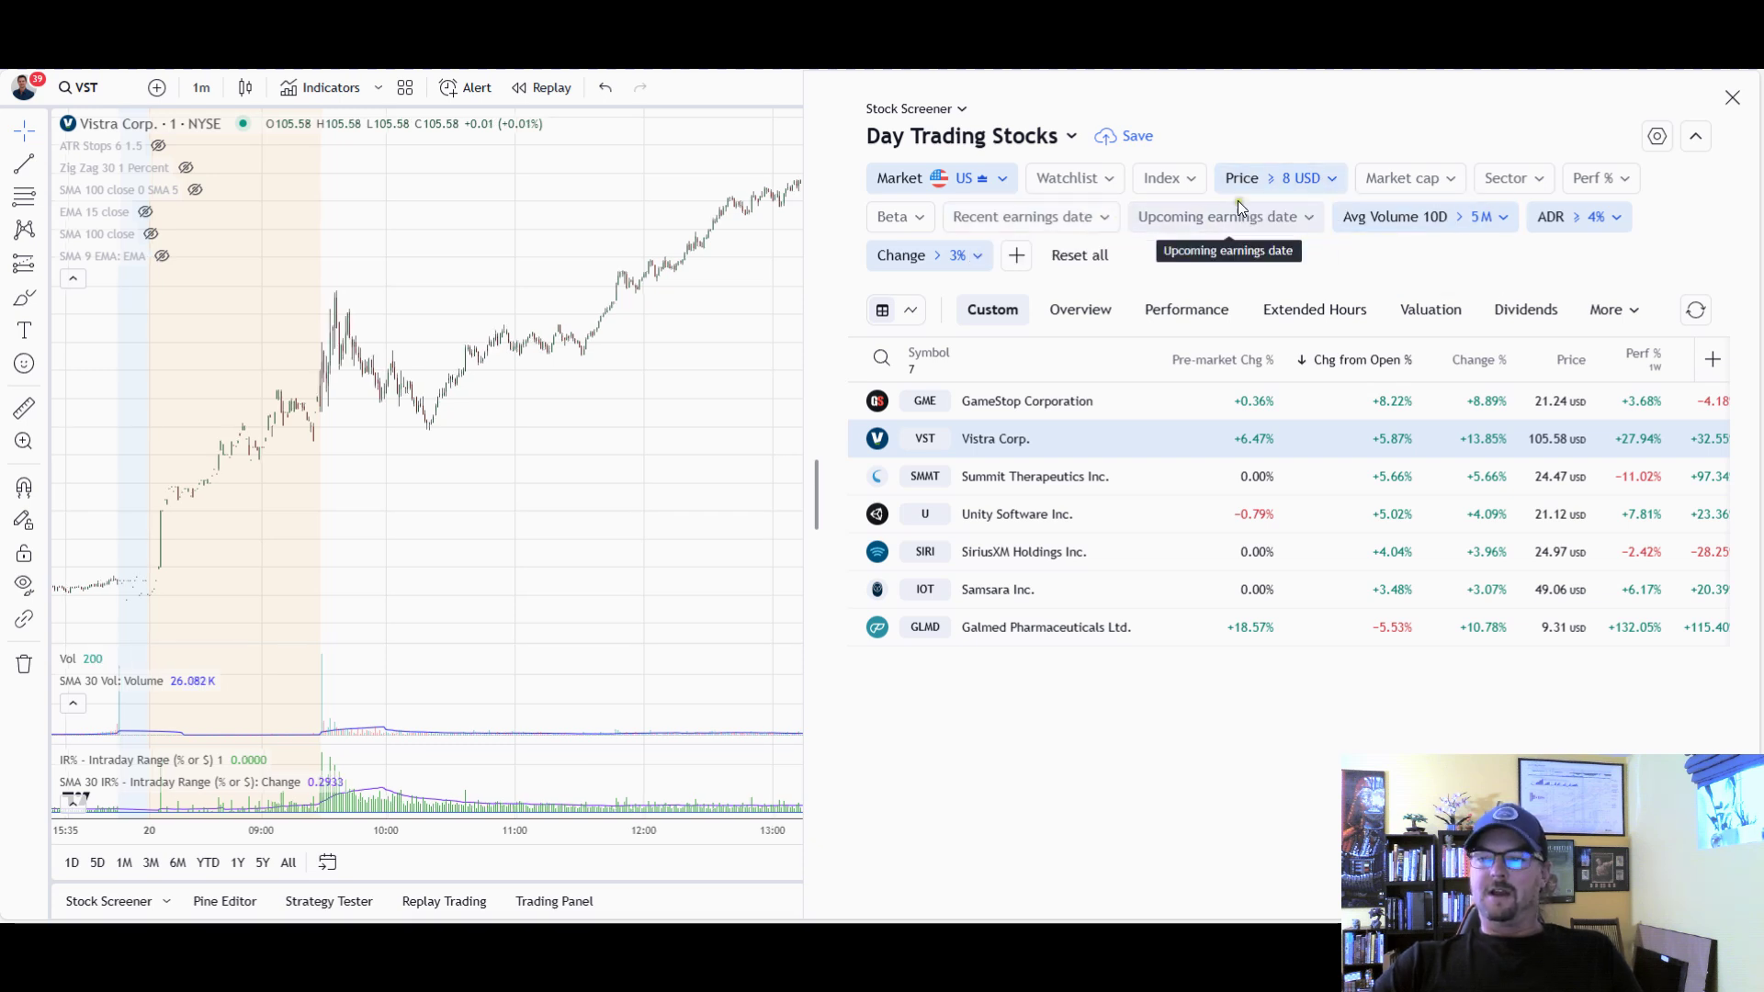
Inspect the Recent earnings date filter's preset periods, leaving without applying any
click(1106, 219)
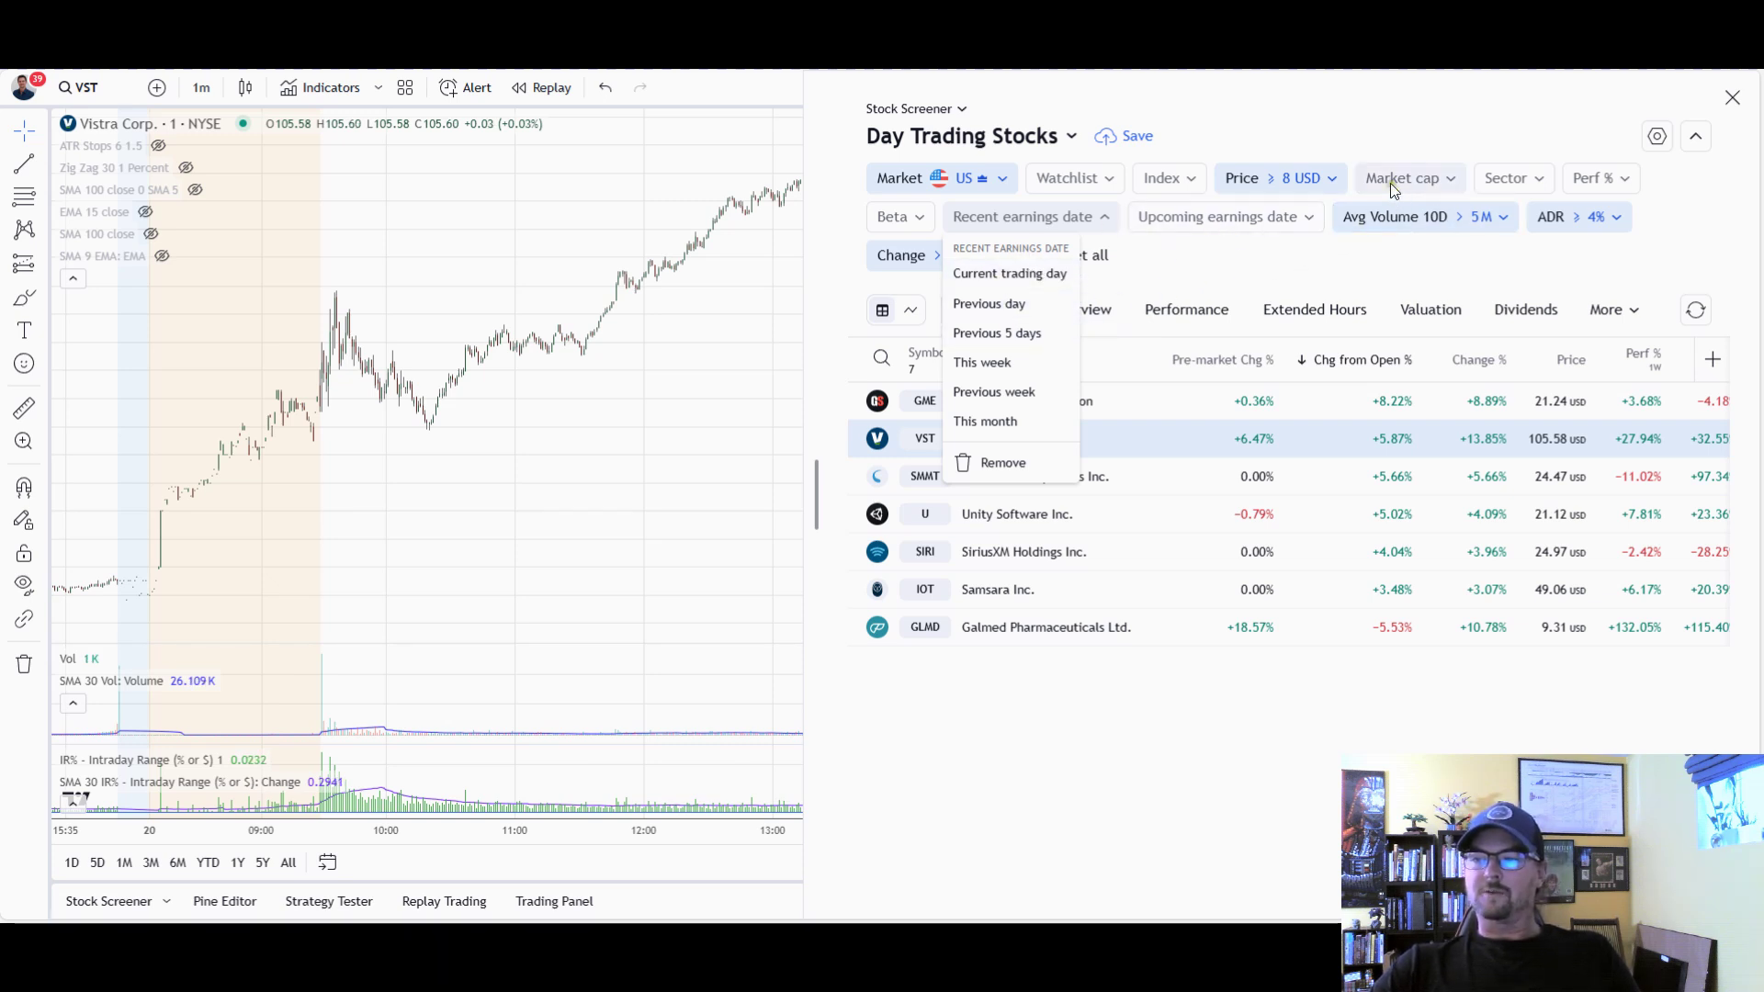
click(1312, 268)
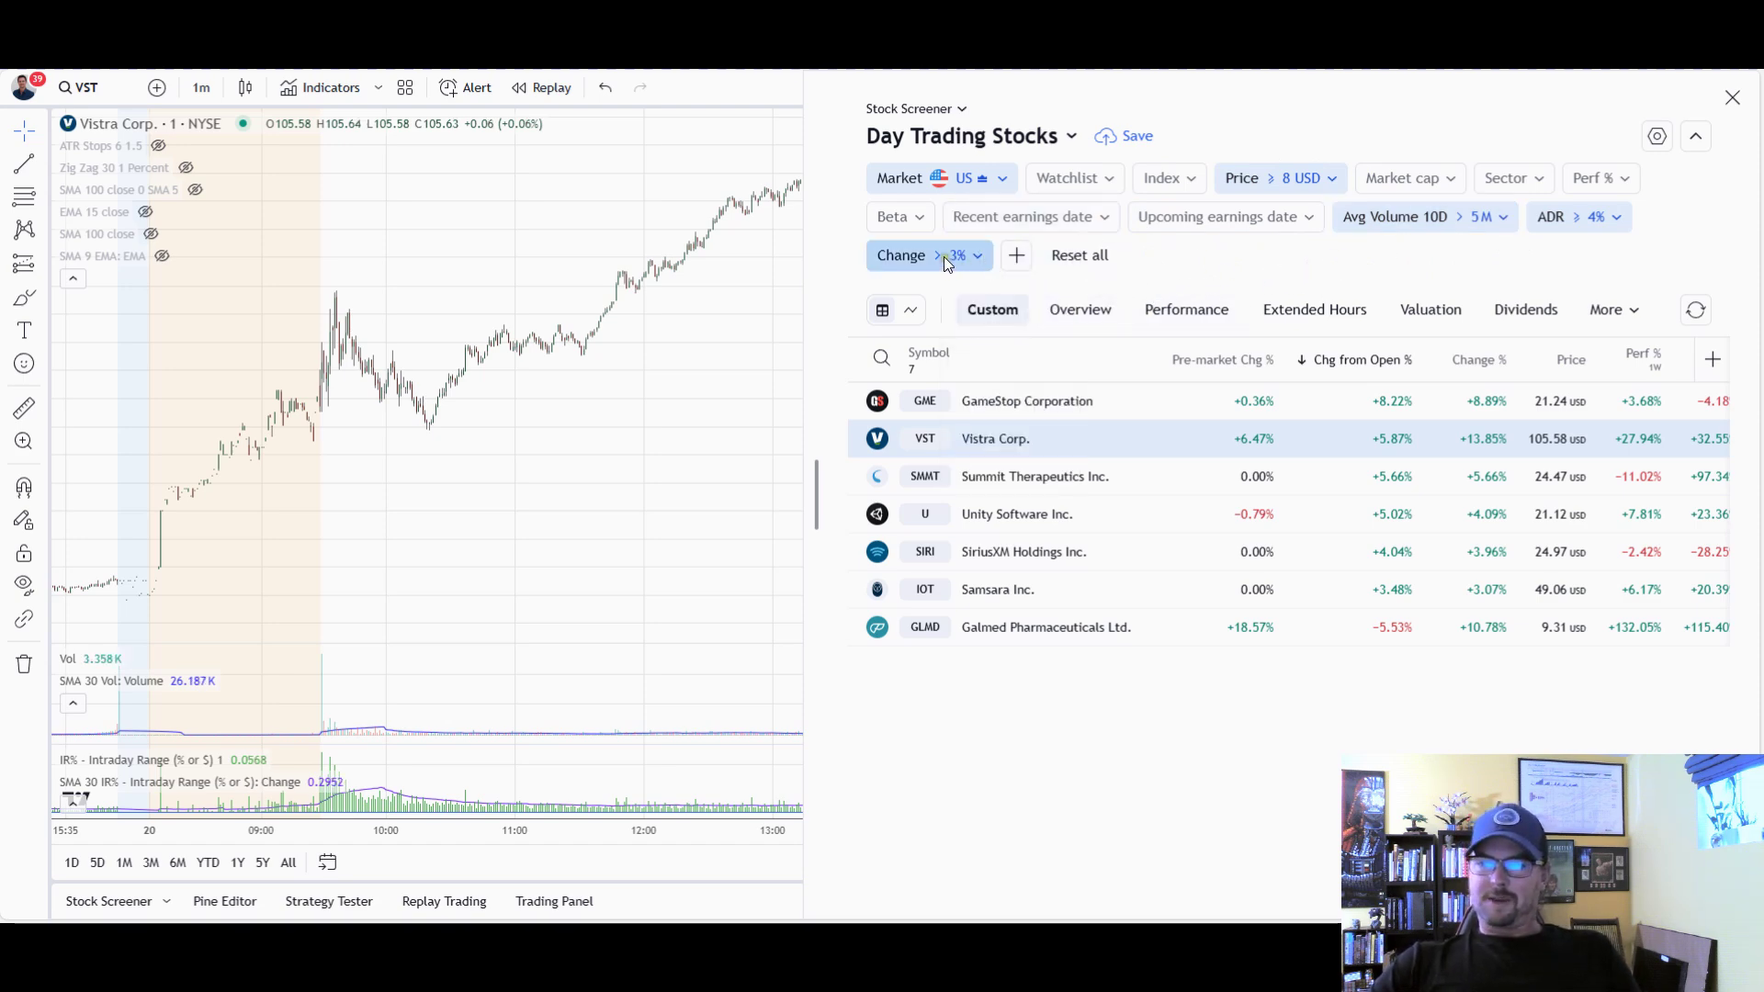
click(1310, 268)
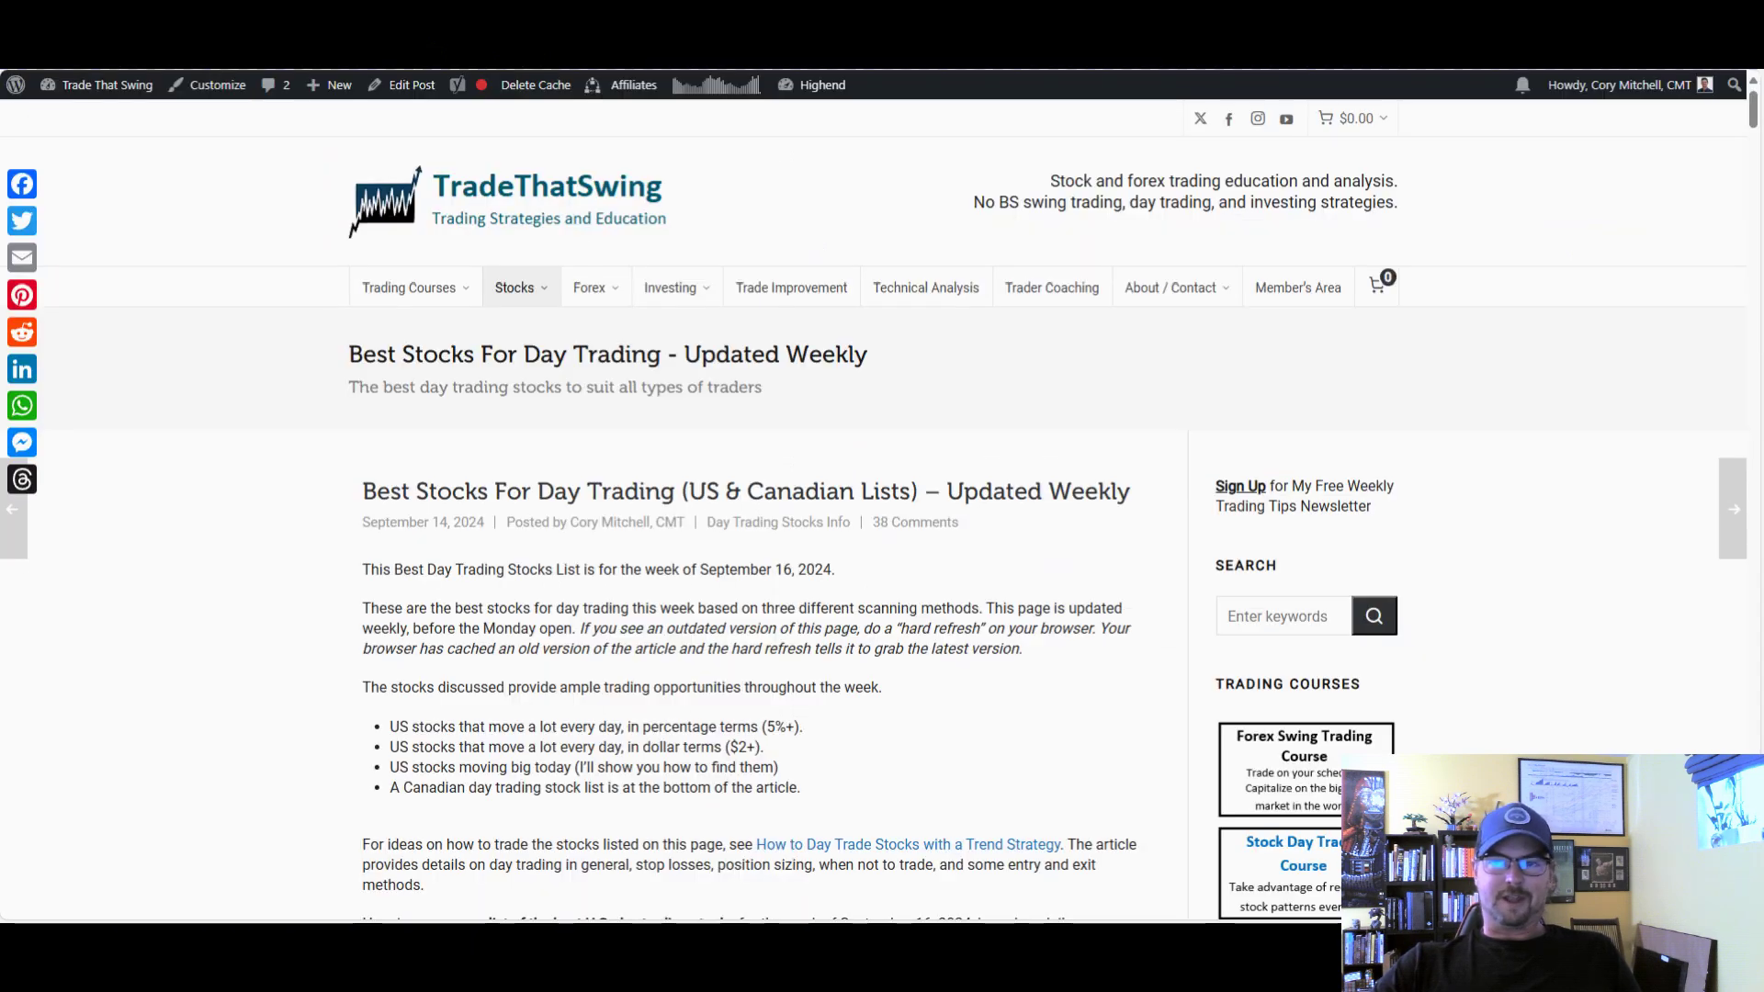
Skim the TradeThatSwing article on the best stocks for day trading and reveal the site's Stocks section
scroll(625, 506, down, 4)
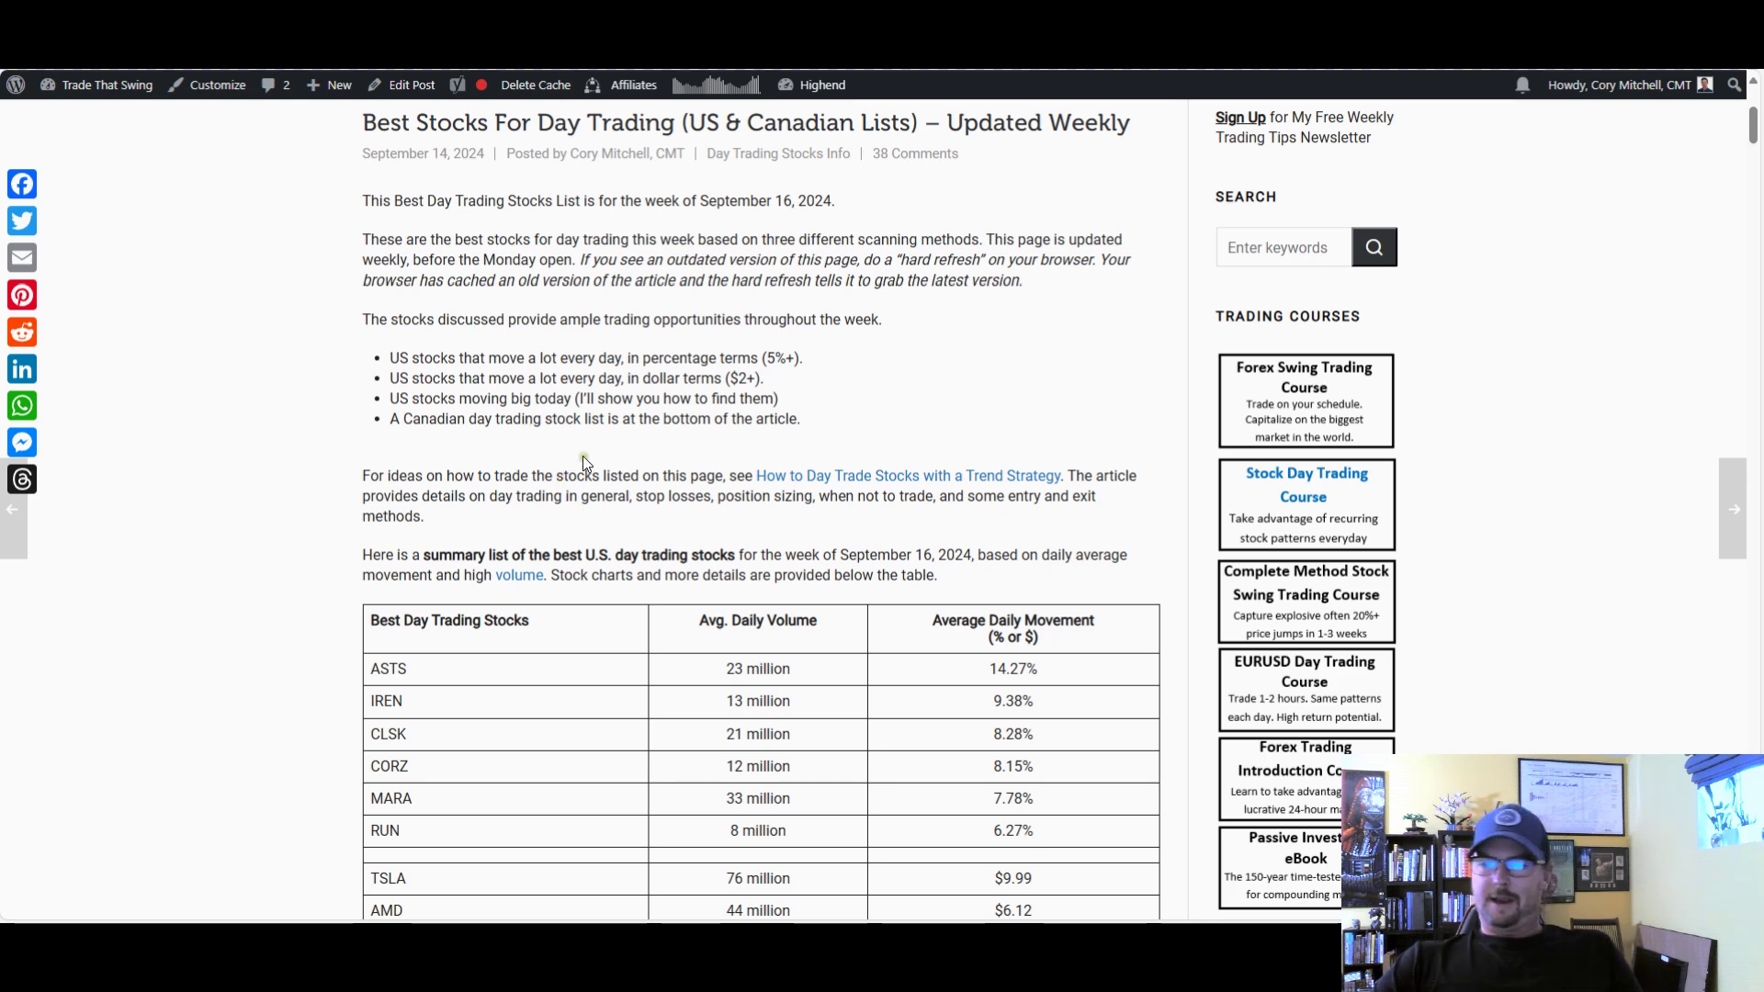
scroll(582, 456, down, 2)
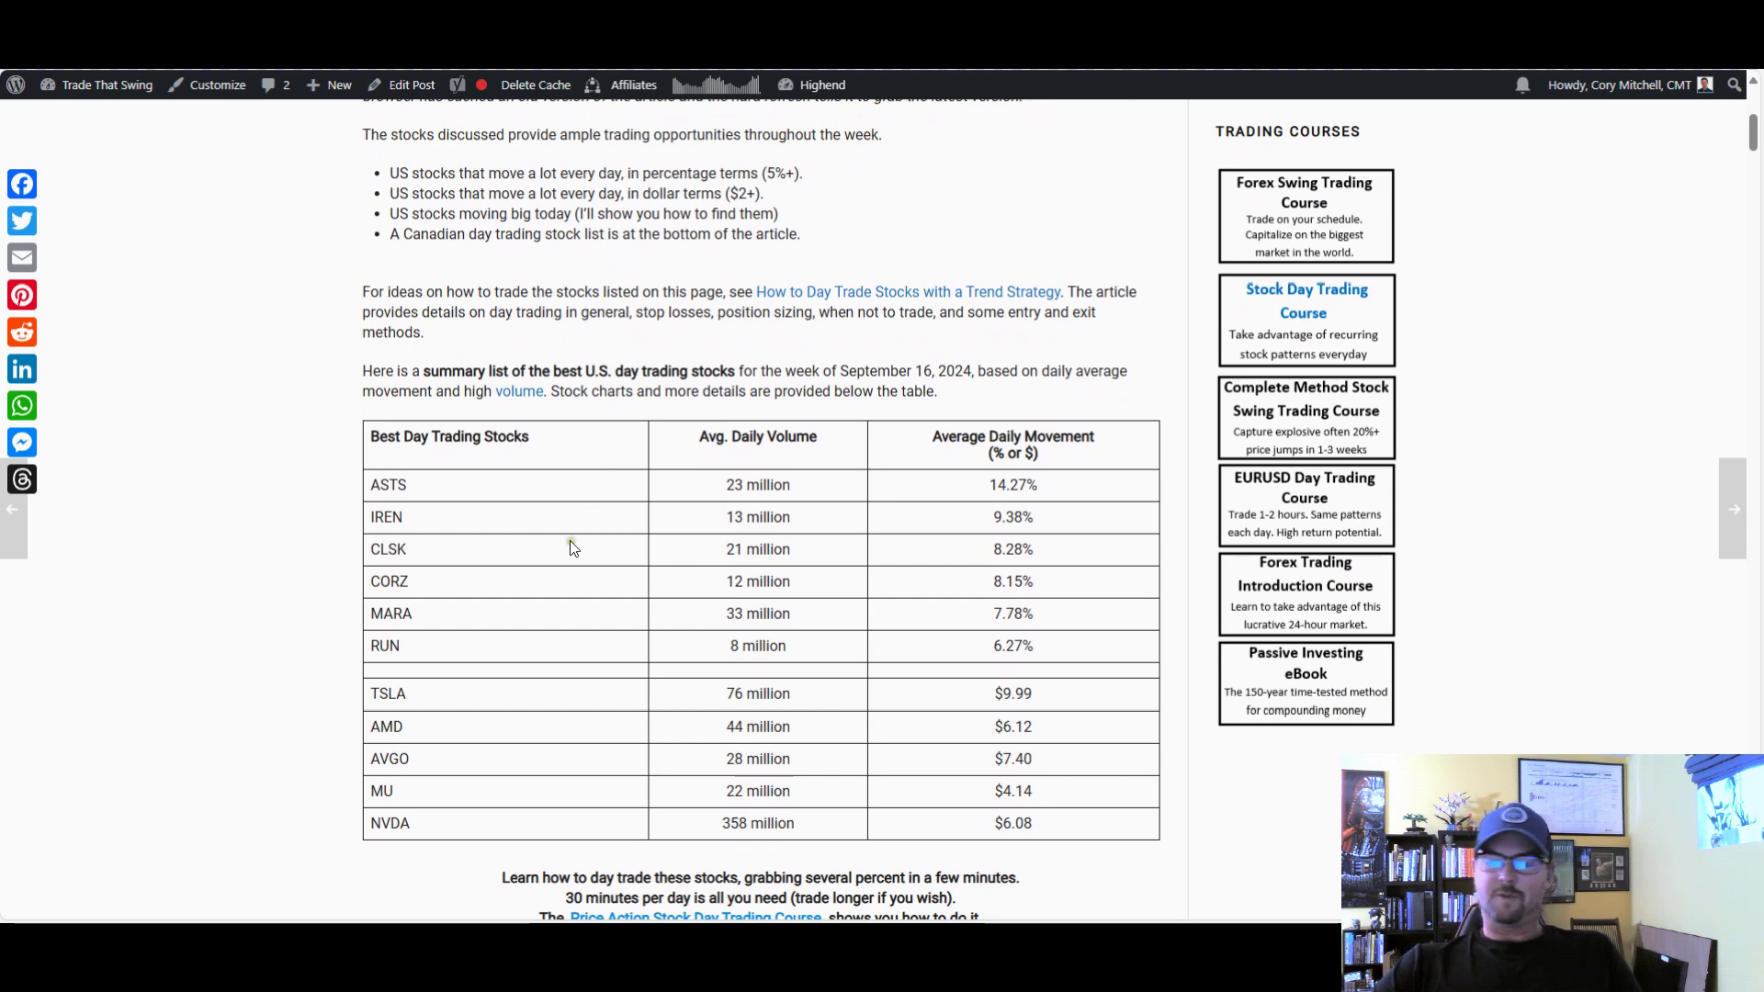
scroll(675, 576, up, 1)
scroll(676, 576, up, 3)
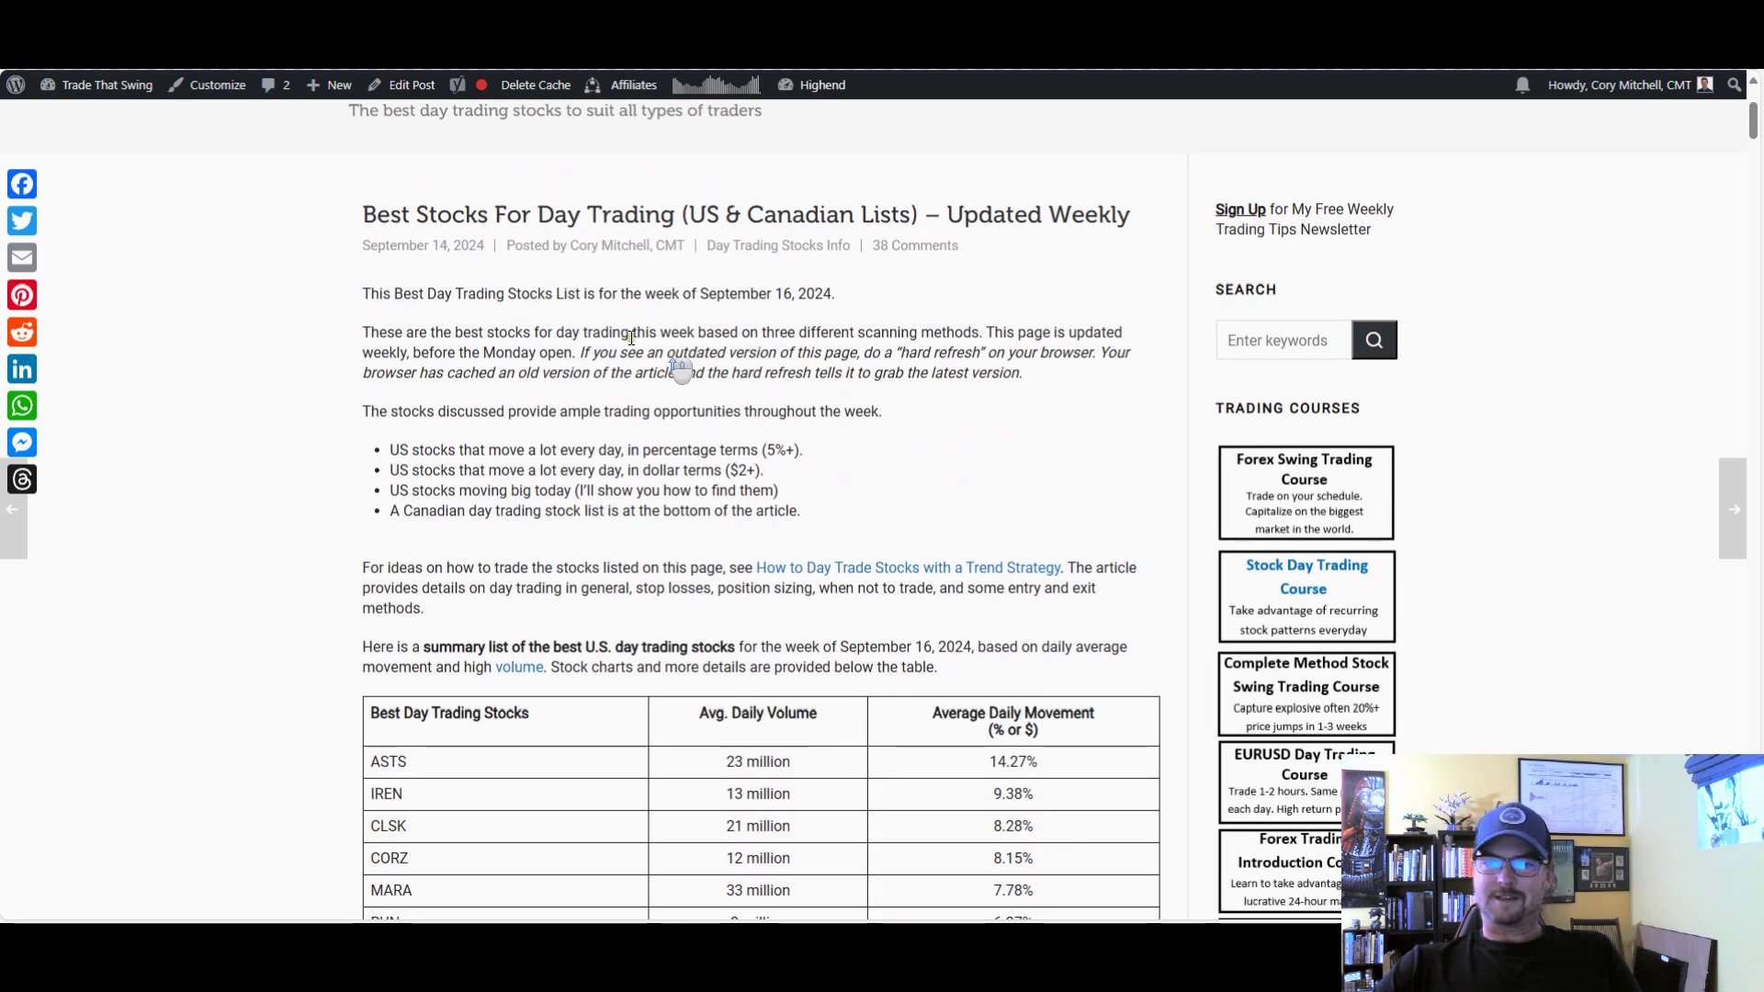
scroll(864, 584, down, 2)
scroll(814, 572, up, 2)
scroll(531, 436, up, 3)
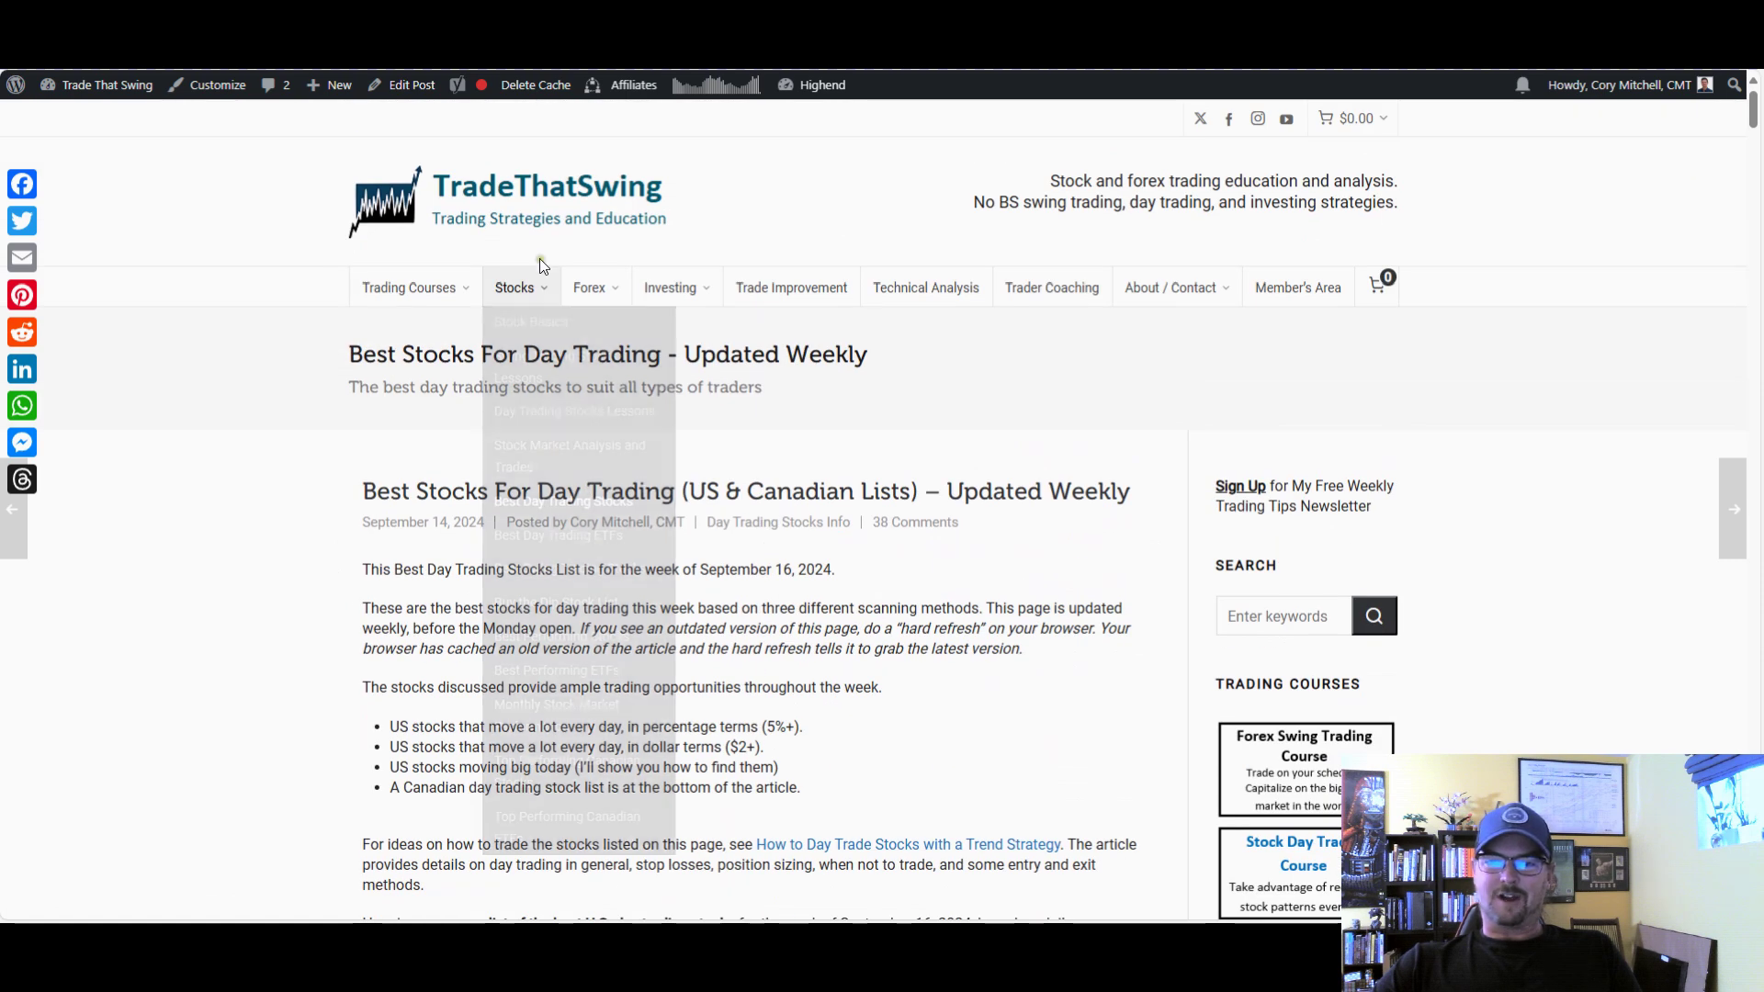
mouse_move(545, 291)
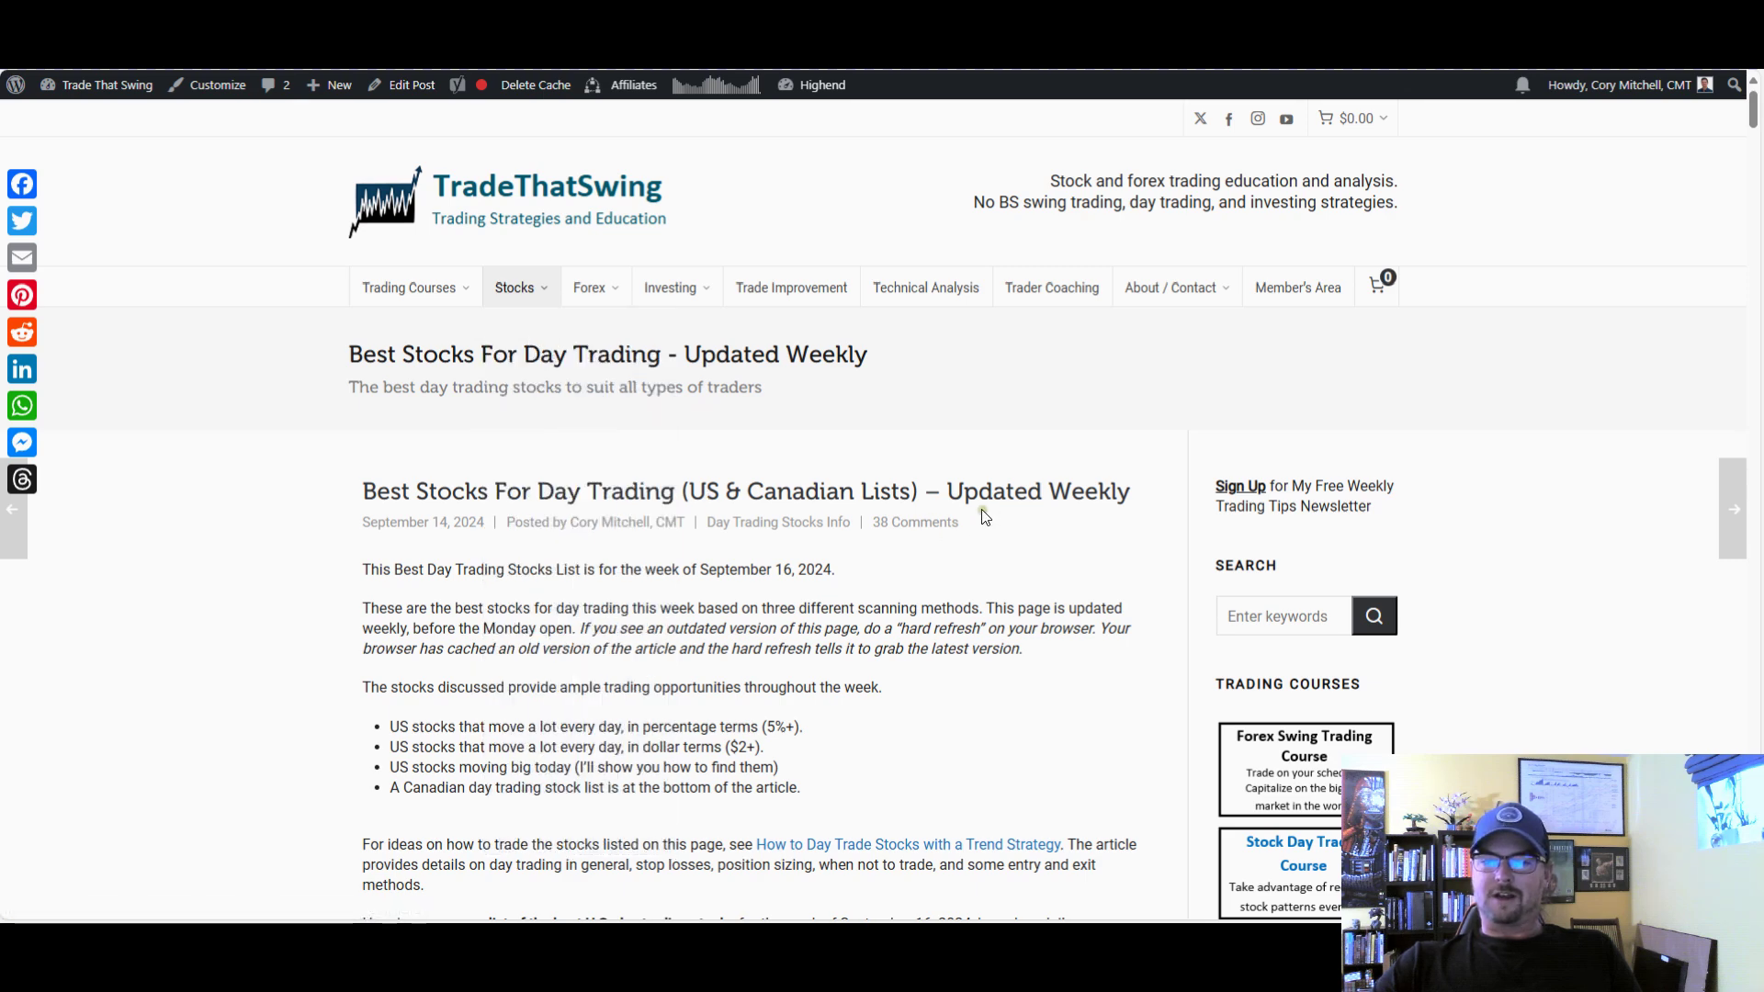
Examine the article's summary table of best U.S. day trading stocks with average daily volume and movement
scroll(937, 522, down, 4)
scroll(840, 483, down, 3)
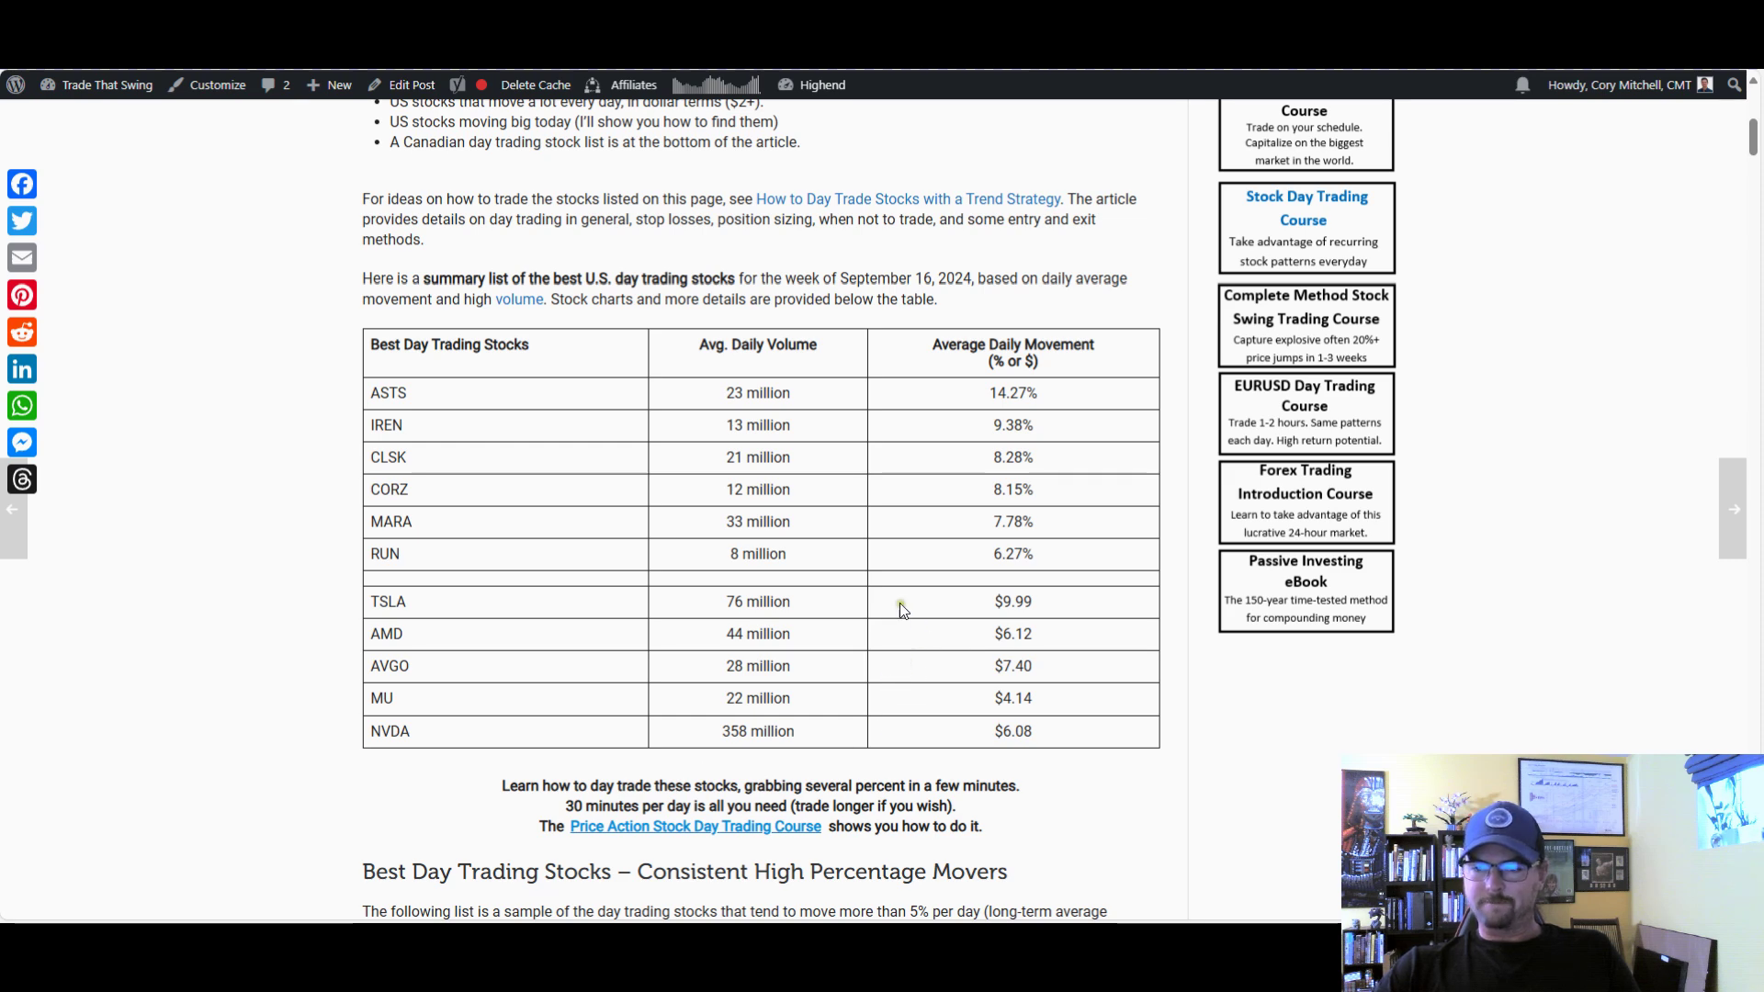
scroll(898, 608, down, 2)
scroll(1020, 432, up, 1)
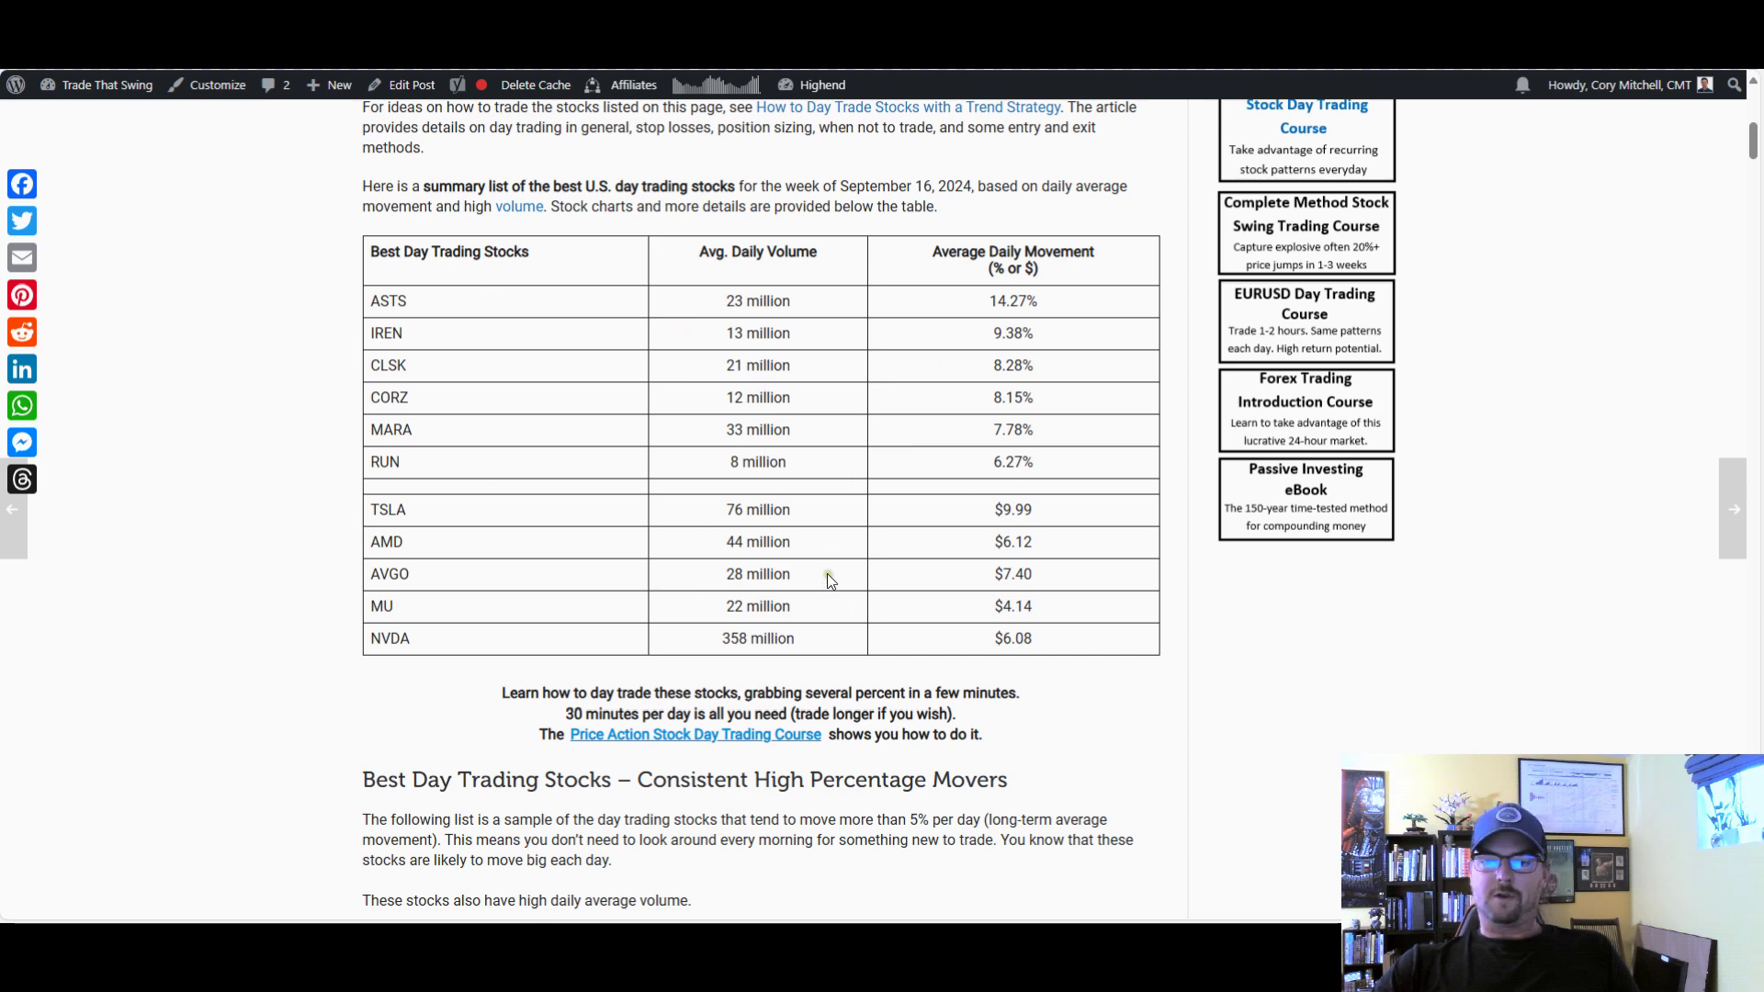
Read the article's Consistent High Percentage Movers section beneath the summary table of best day trading stocks
scroll(827, 579, down, 1)
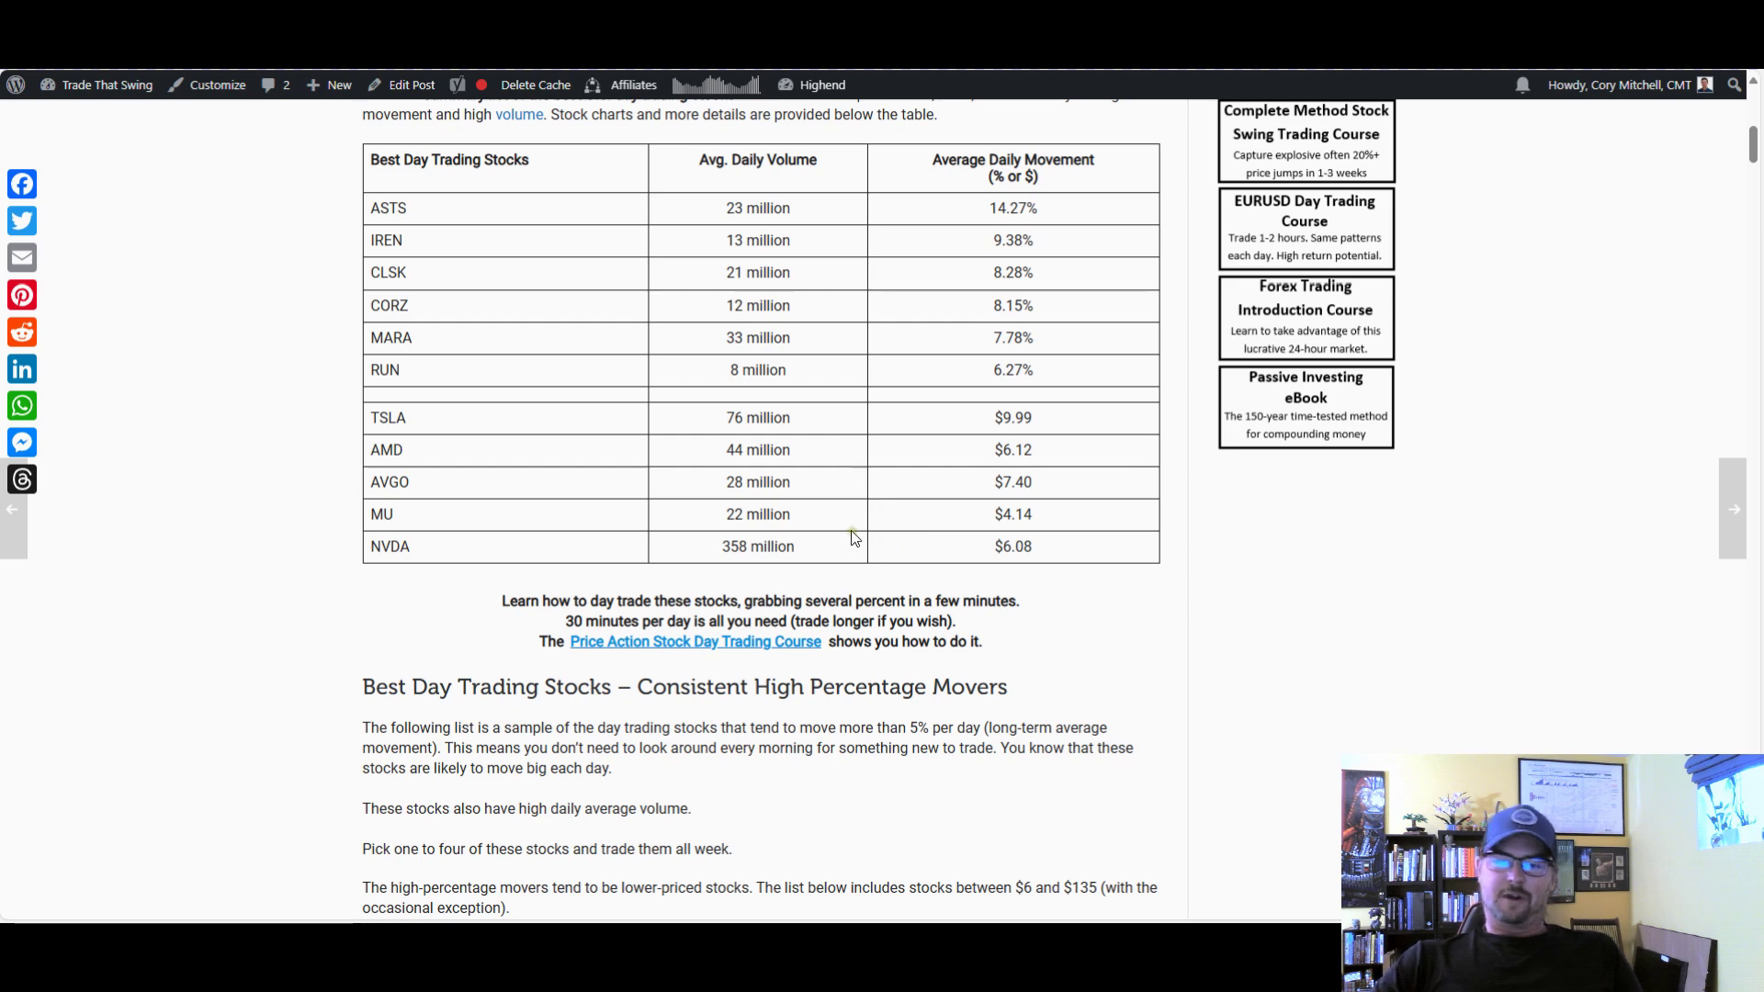
scroll(880, 502, down, 3)
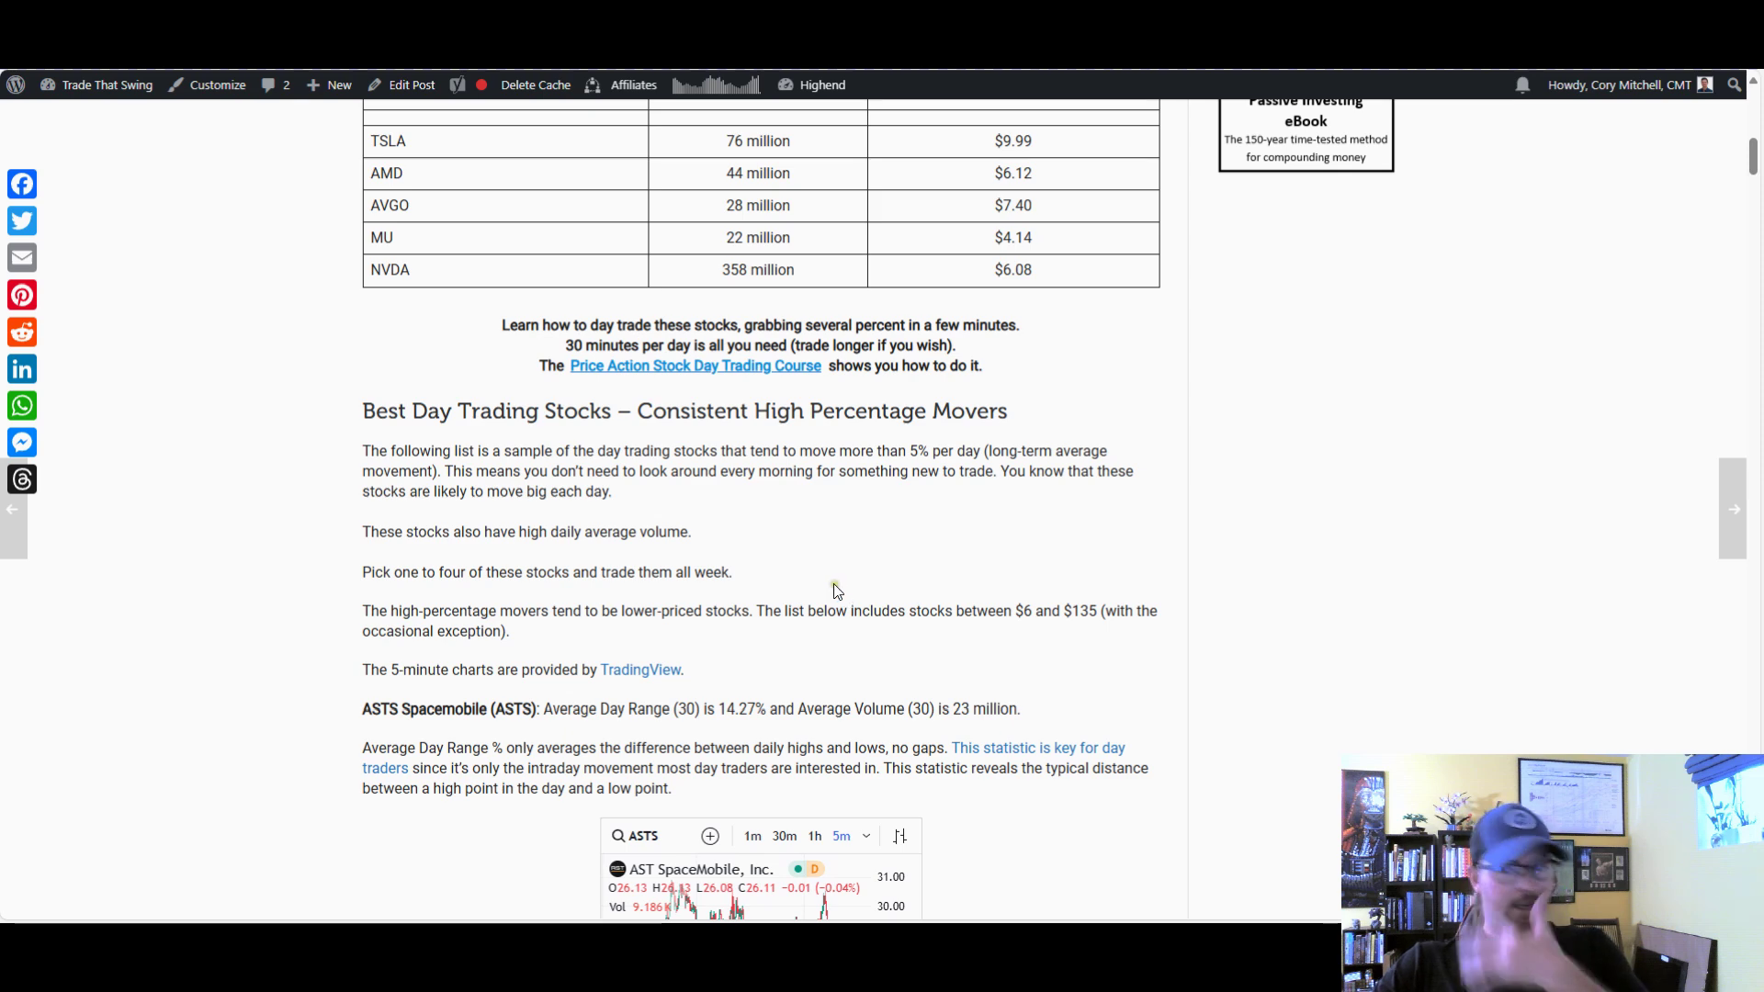
scroll(781, 574, up, 2)
scroll(768, 534, down, 2)
scroll(767, 535, up, 10)
Switch back to TradingView, save the Day Trading Stocks screen and close the stock screener
key(alt+Tab)
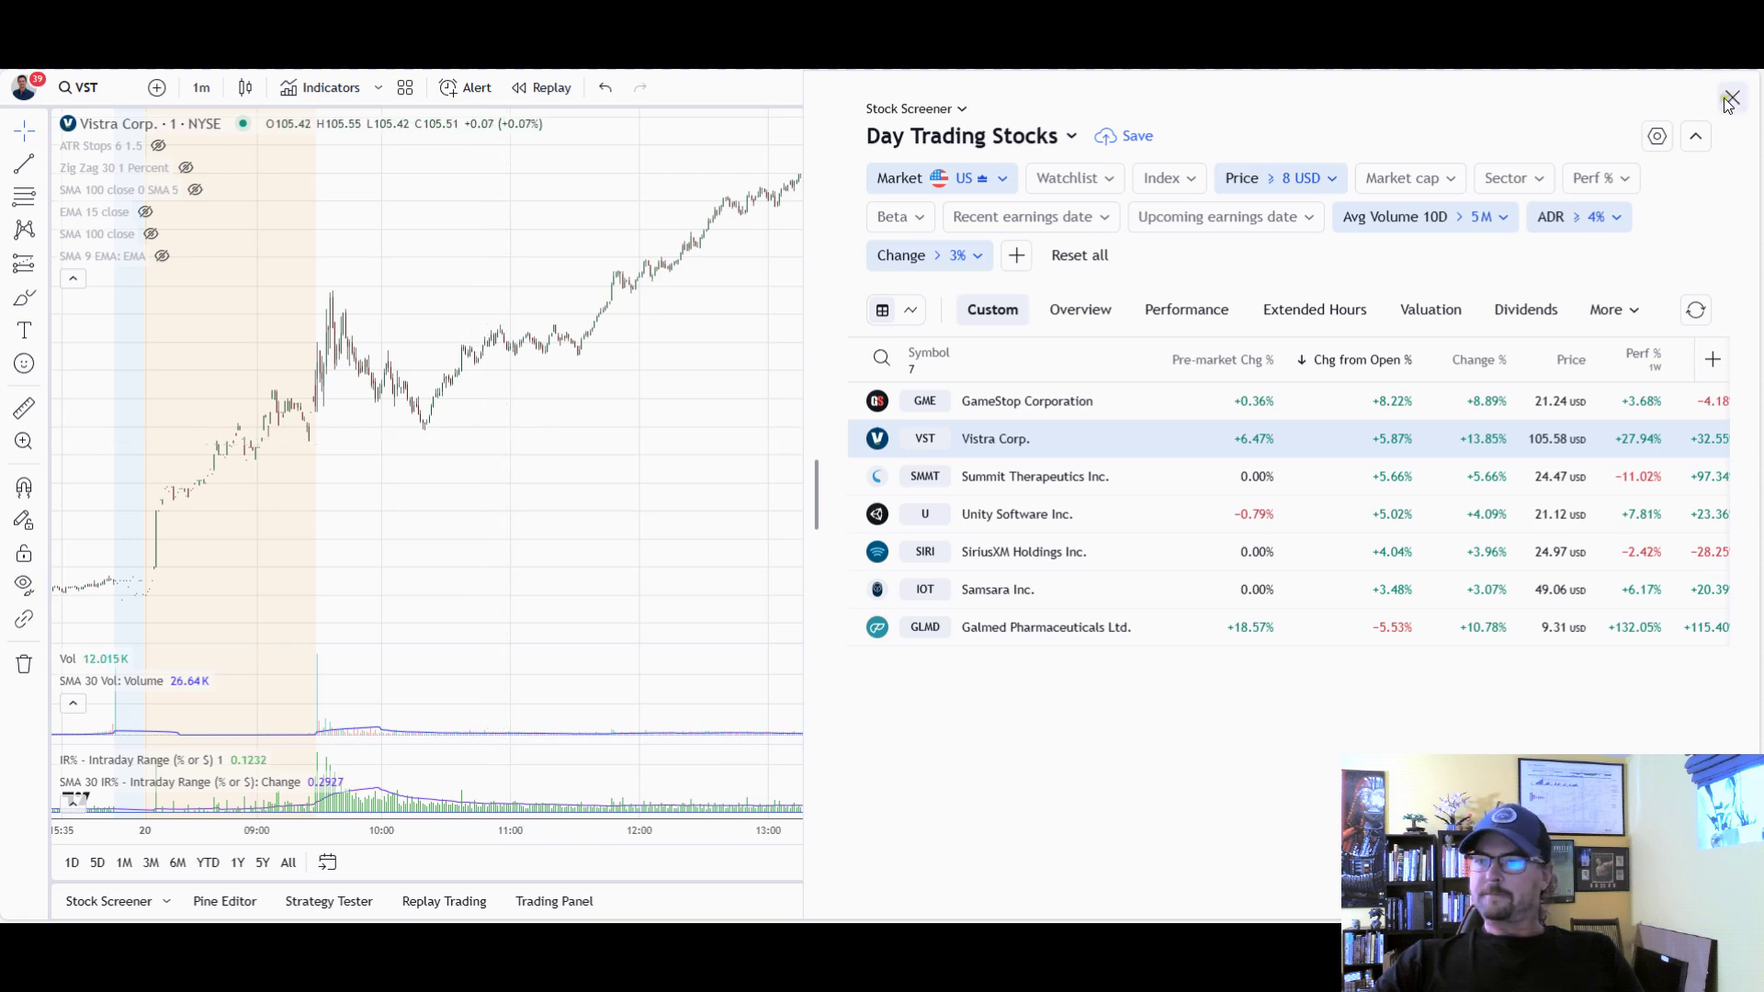
click(1072, 136)
click(919, 422)
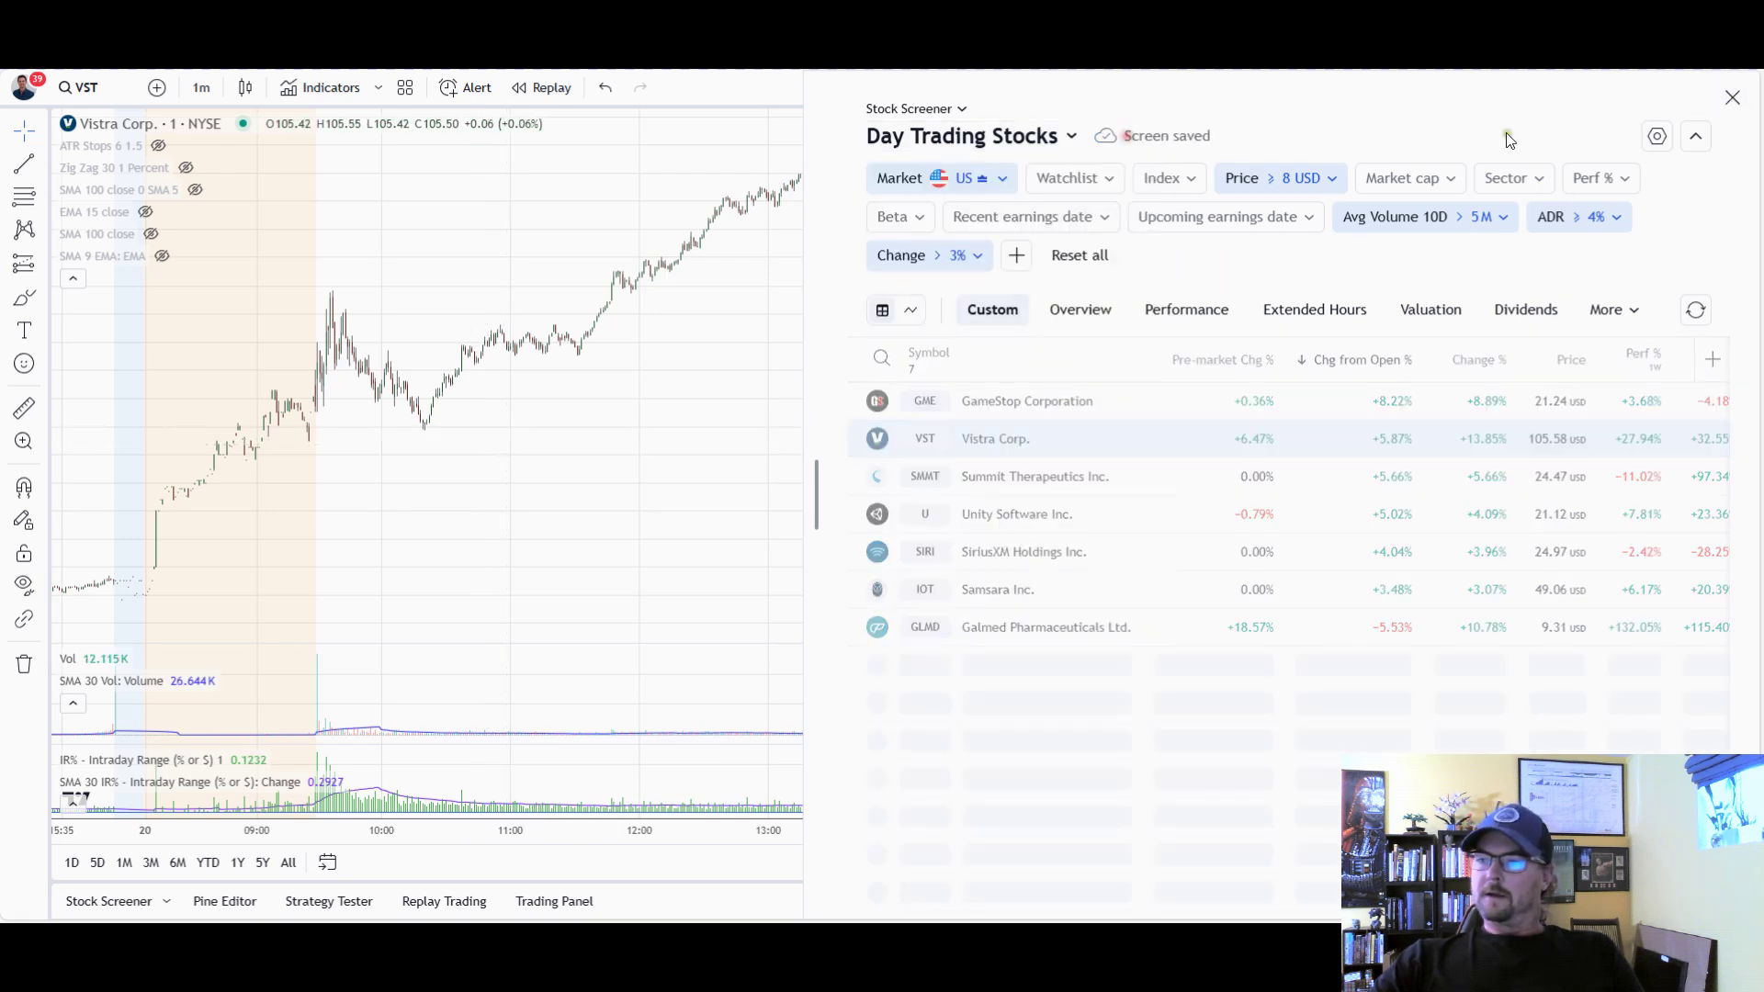
click(1732, 98)
Show a four-chart grid layout and return to the single-chart layout with the VST chart
click(1447, 88)
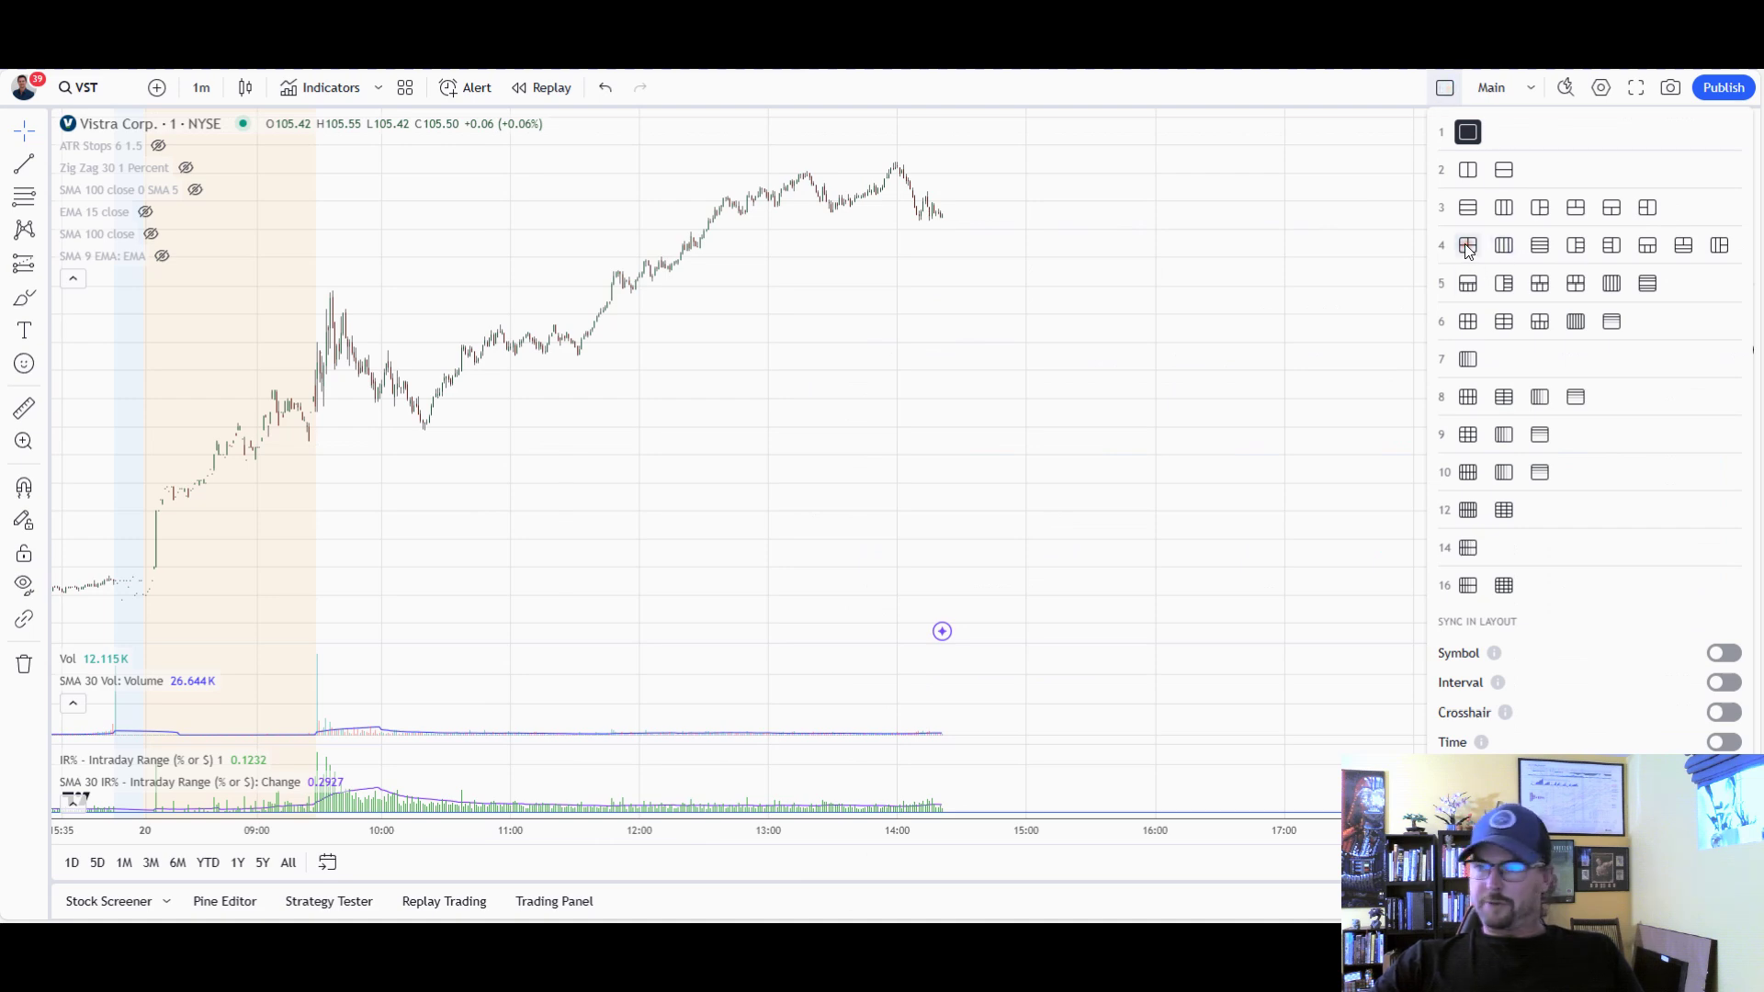
click(1467, 245)
click(1445, 89)
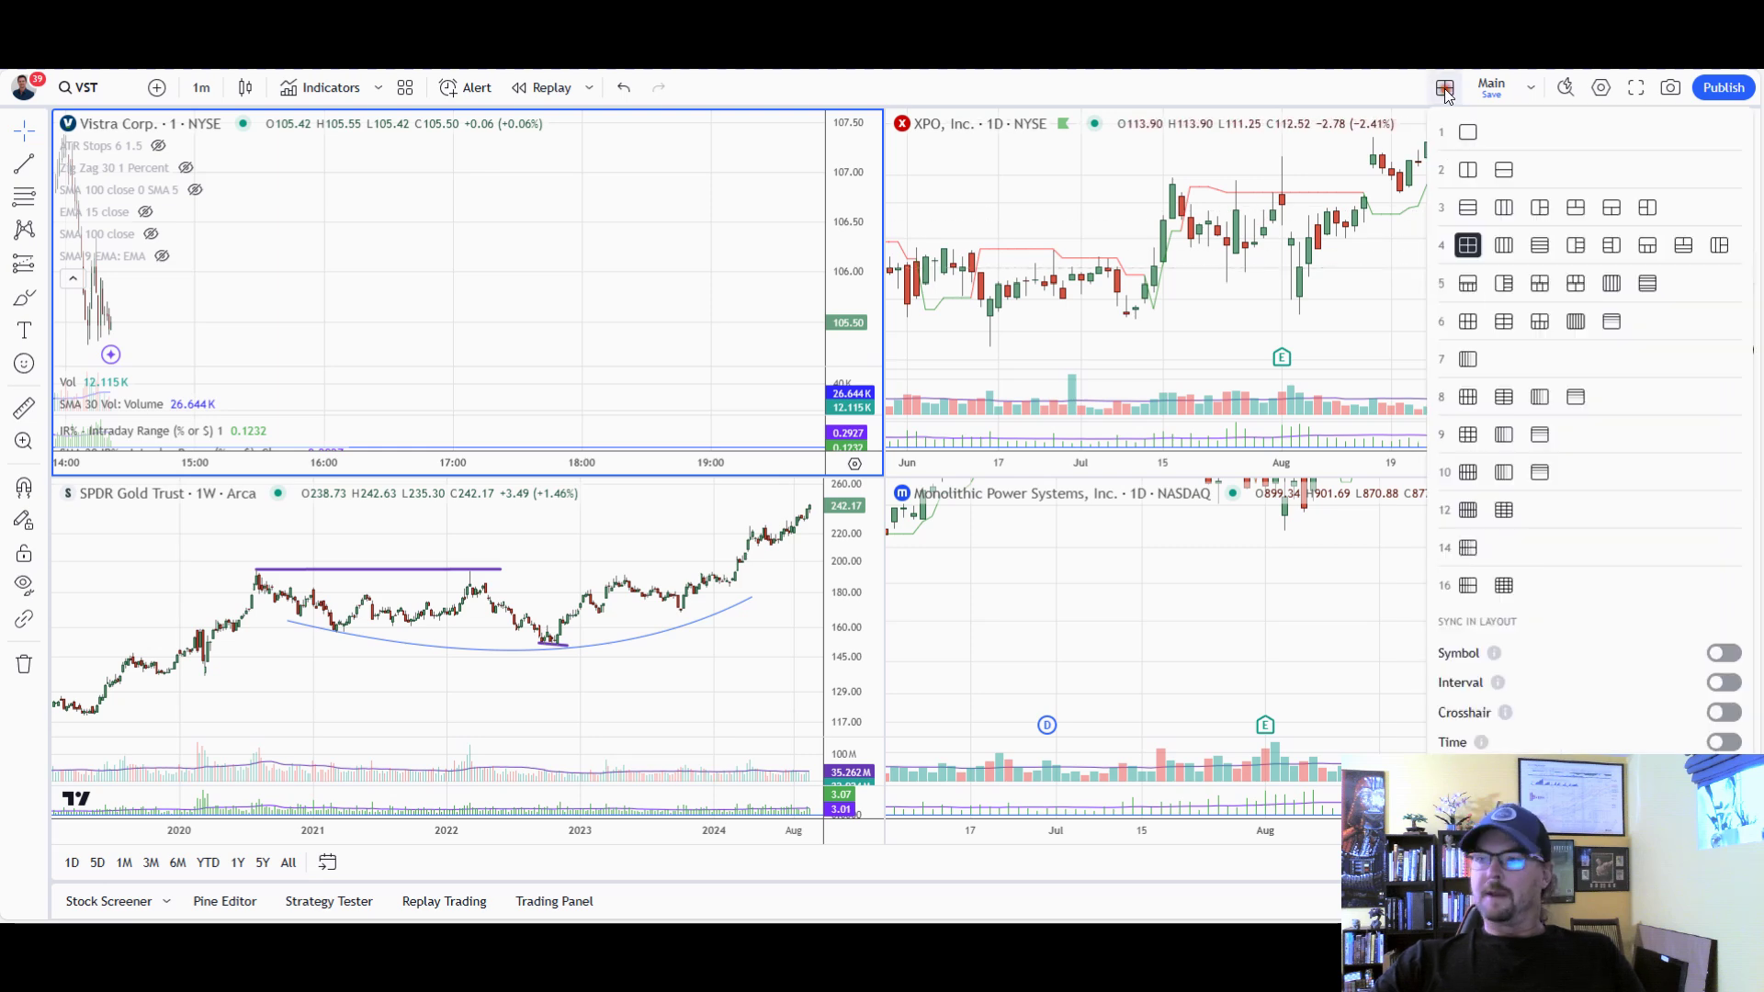
click(1467, 133)
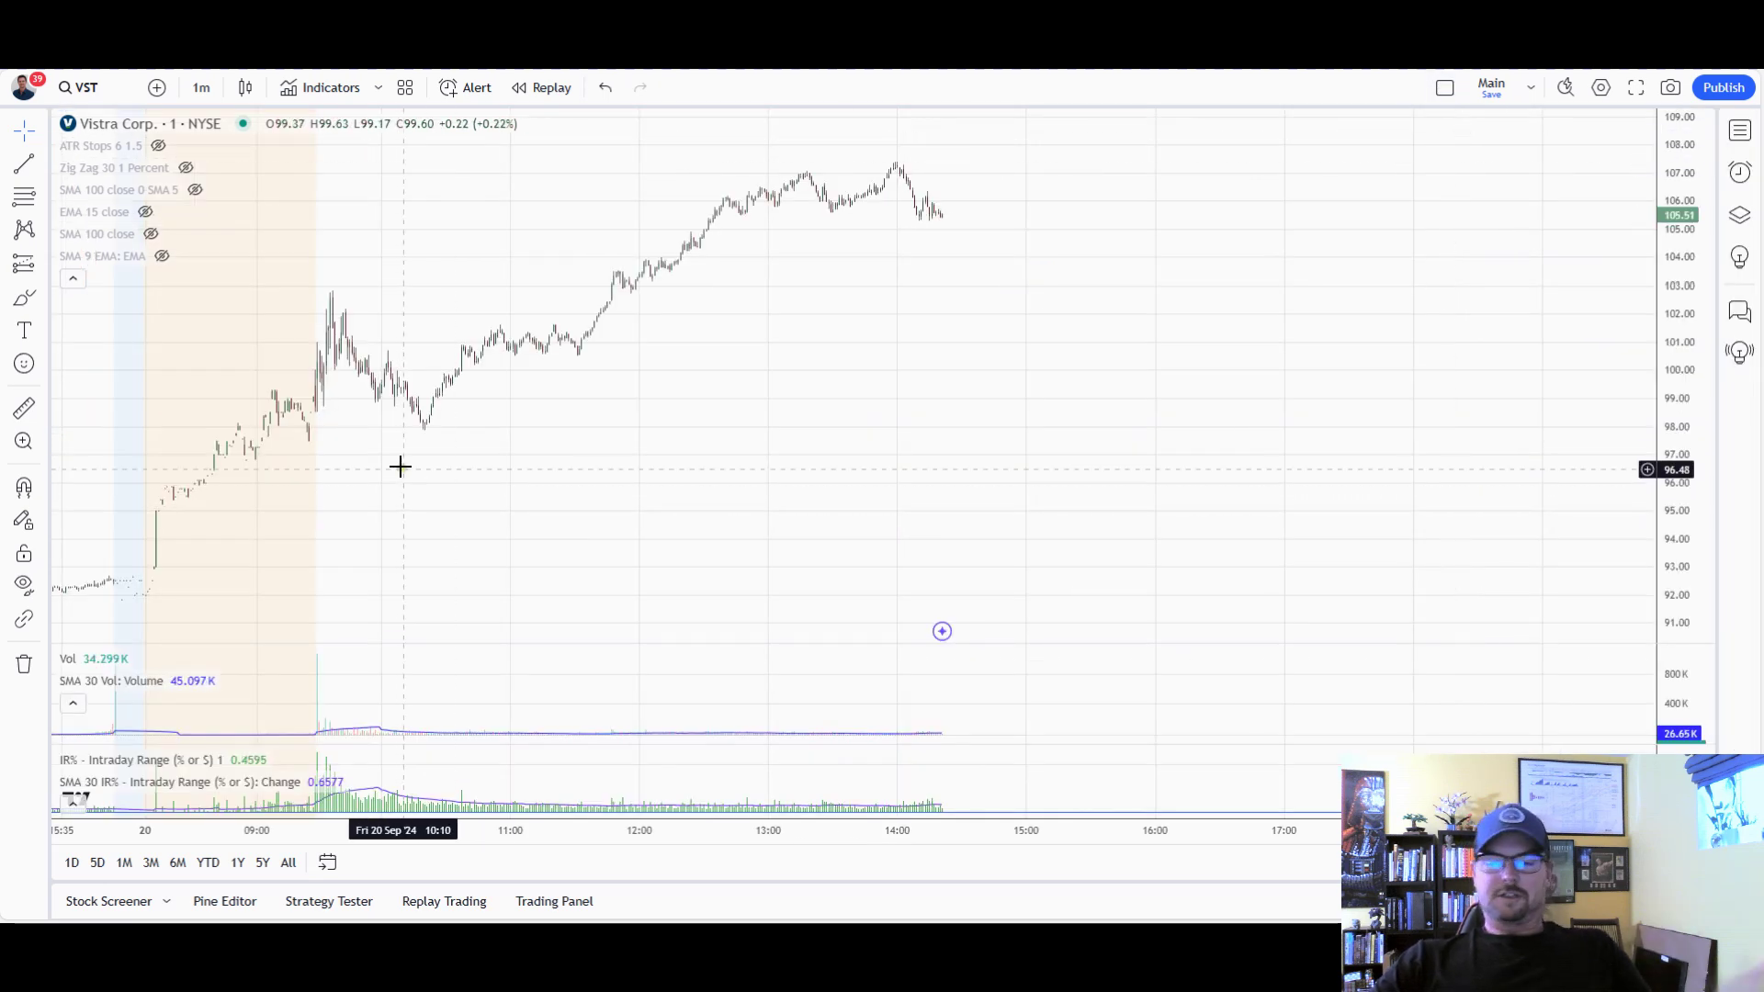